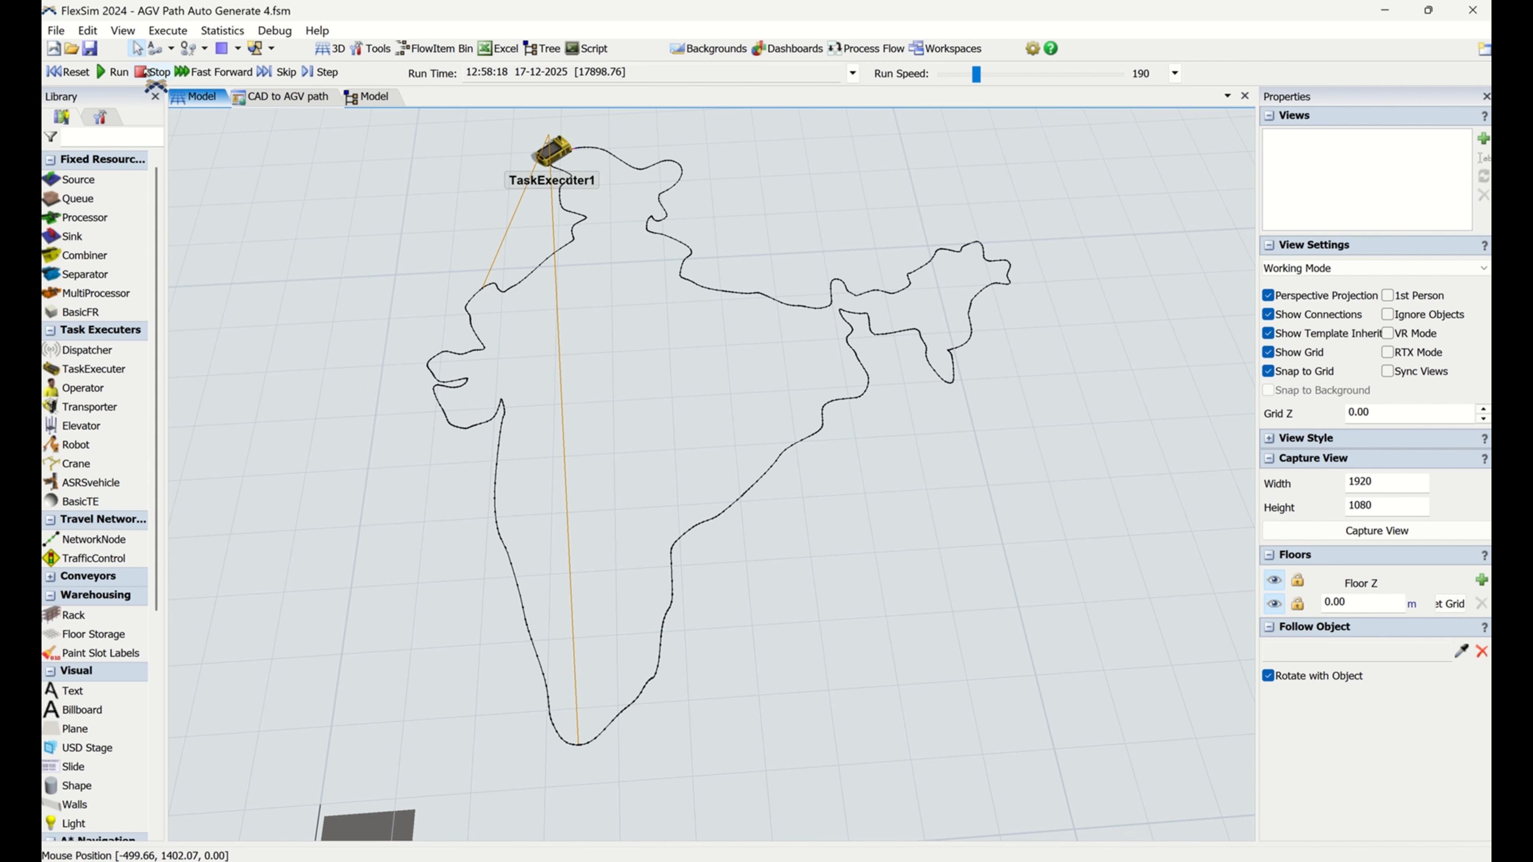
- Examine the TaskExecuter and the map-shaped AGV path from its northern end down to the southern tip
{"action": "scroll", "coordinate": [564, 165], "scroll_direction": "up", "scroll_amount": 10}
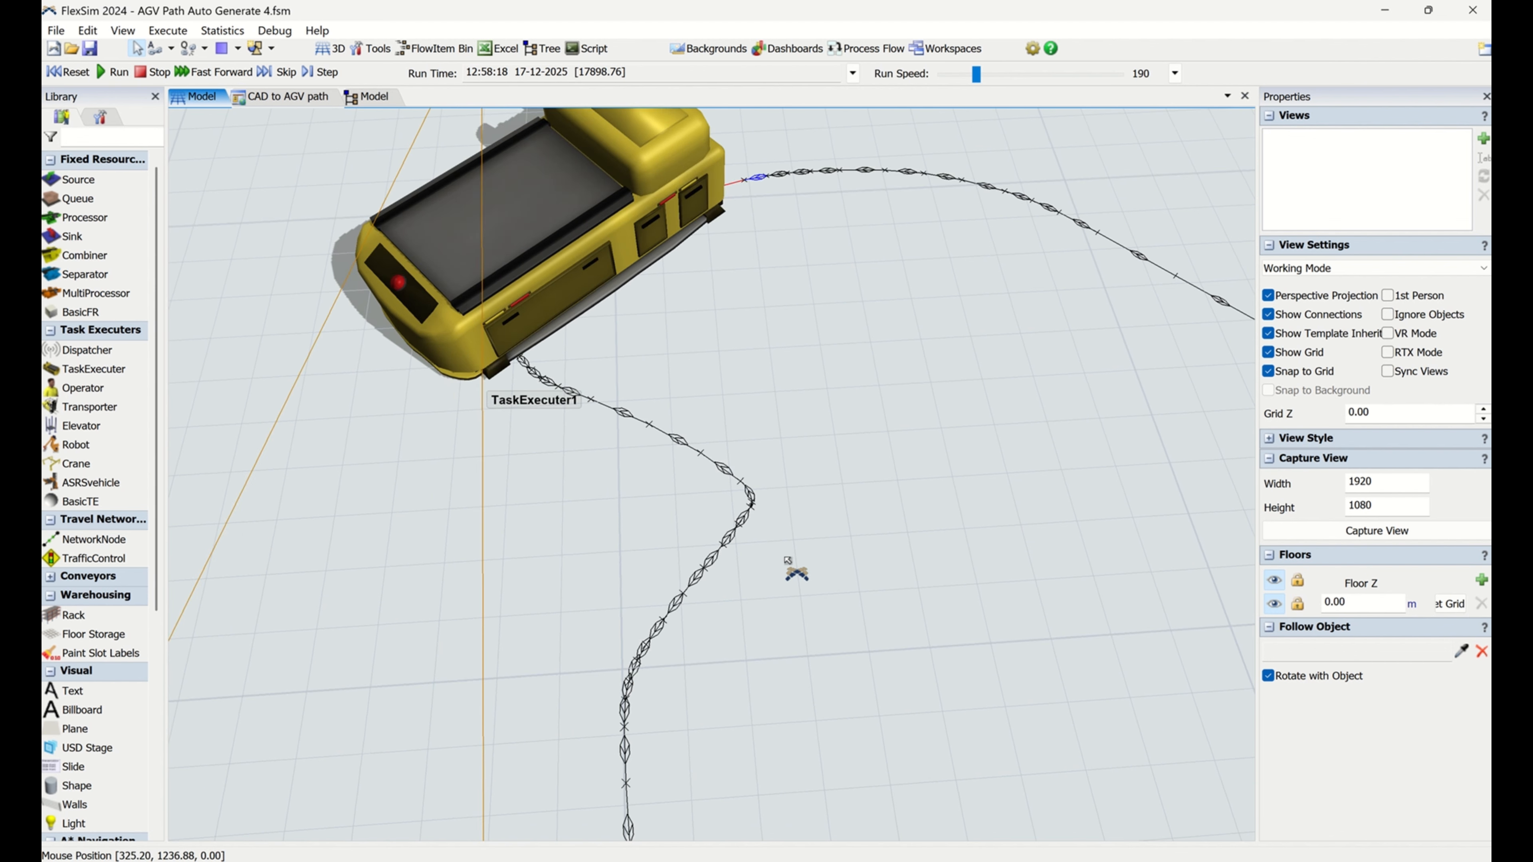
{"action": "scroll", "coordinate": [644, 434], "scroll_direction": "down", "scroll_amount": 6}
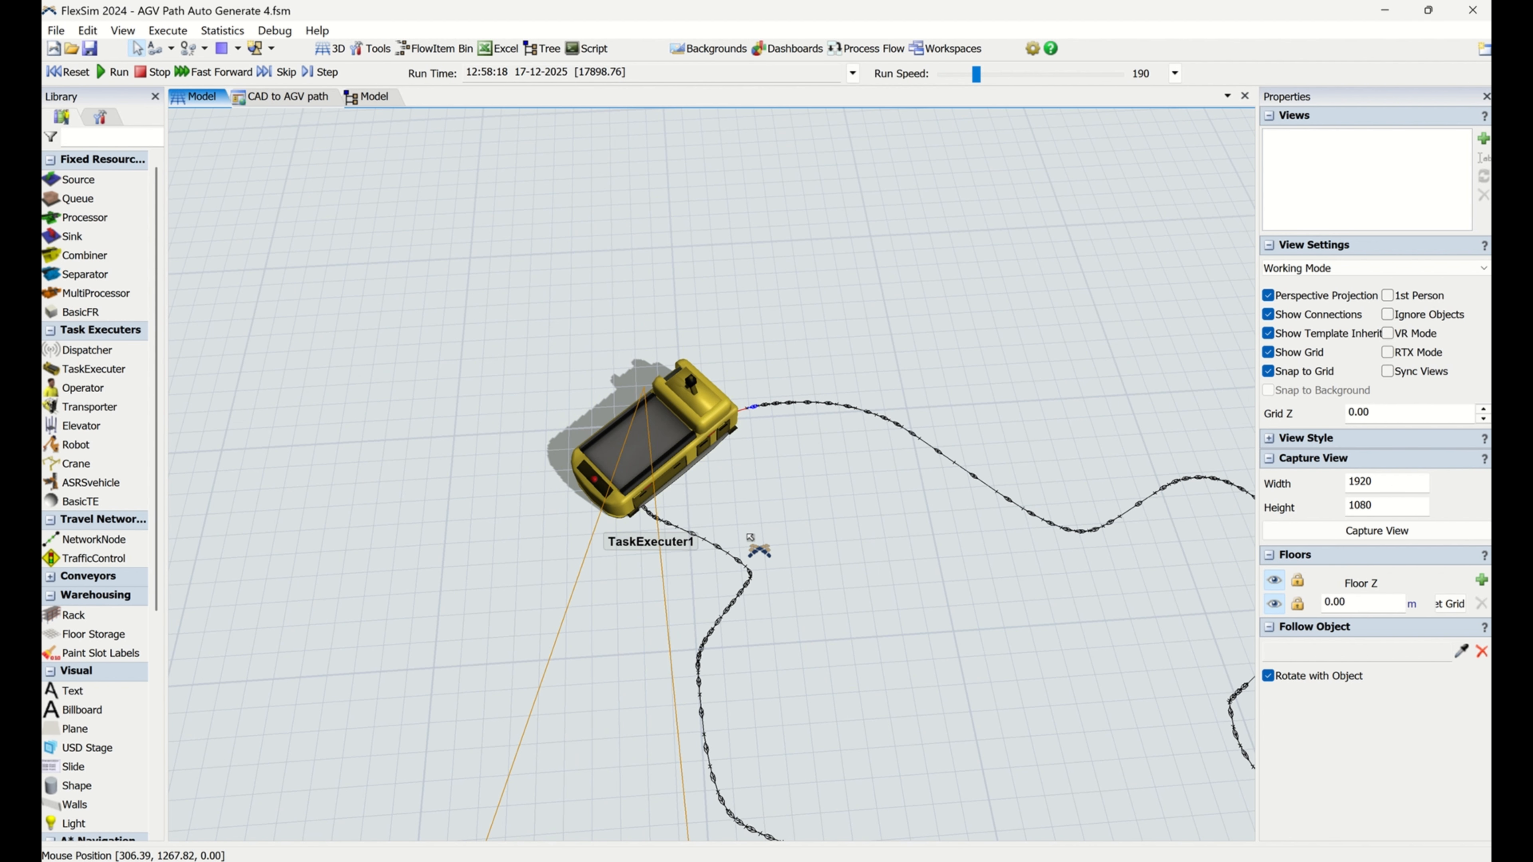
{"action": "left_click_drag", "start_coordinate": [882, 636], "coordinate": [609, 150]}
{"action": "left_click_drag", "start_coordinate": [605, 601], "coordinate": [900, 518]}
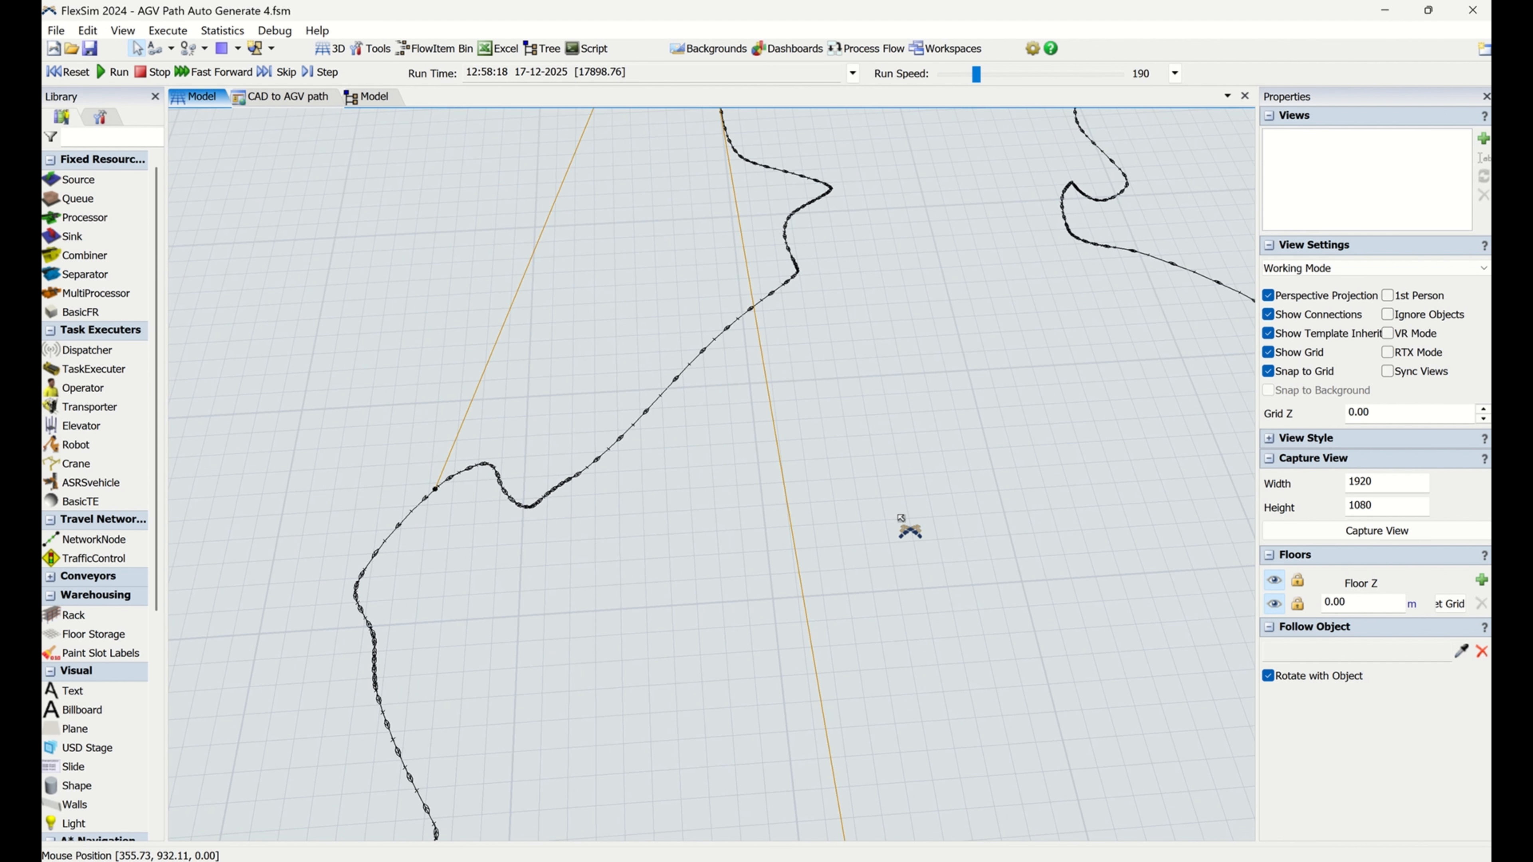
{"action": "left_click_drag", "start_coordinate": [691, 698], "coordinate": [705, 424]}
{"action": "left_click_drag", "start_coordinate": [512, 358], "coordinate": [600, 667]}
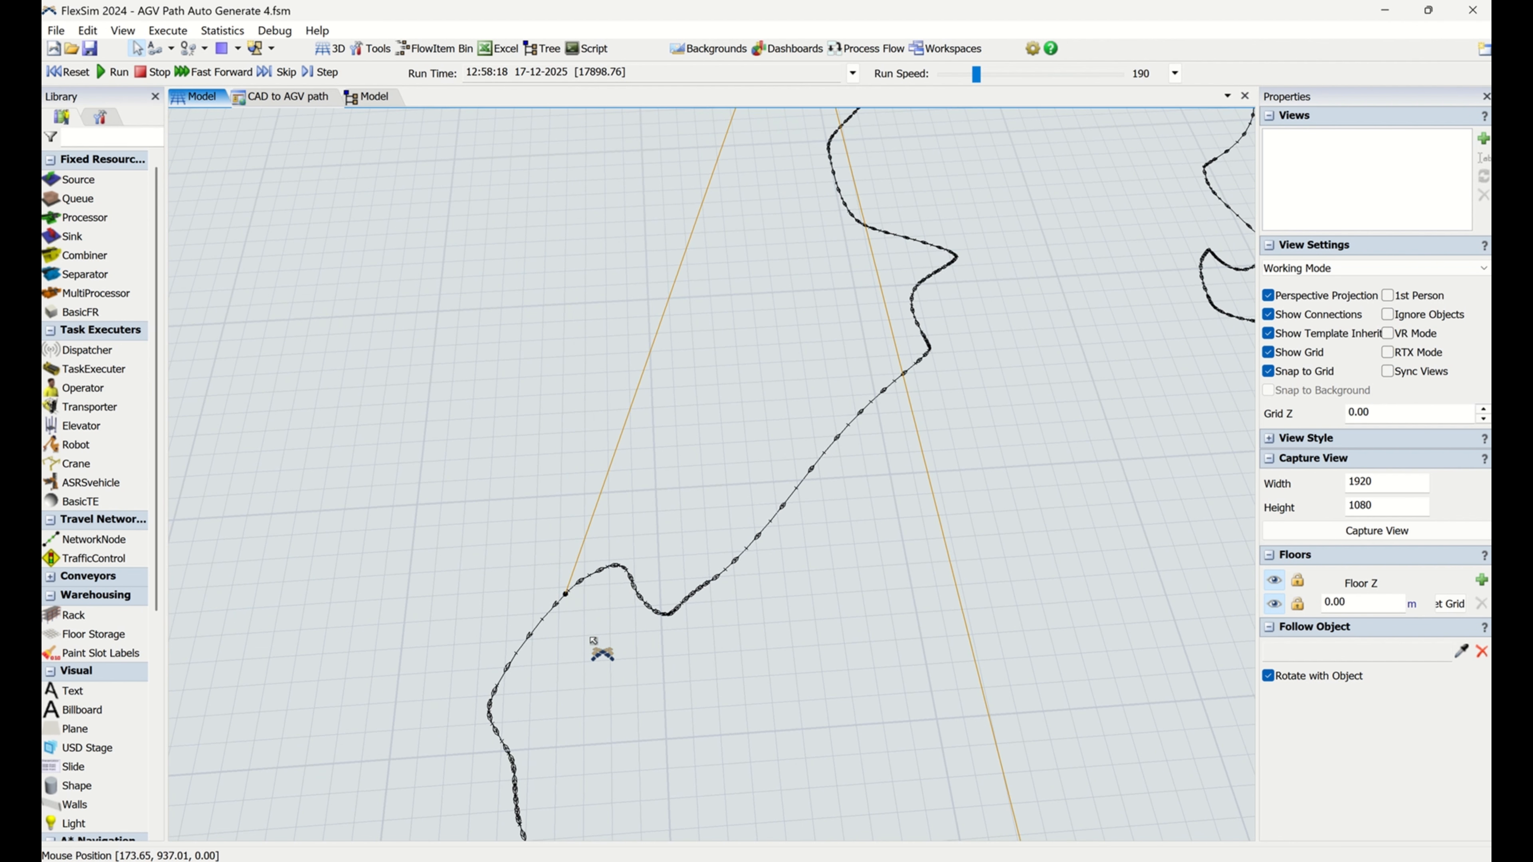
{"action": "scroll", "coordinate": [569, 604], "scroll_direction": "up", "scroll_amount": 5}
{"action": "scroll", "coordinate": [574, 523], "scroll_direction": "down", "scroll_amount": 10}
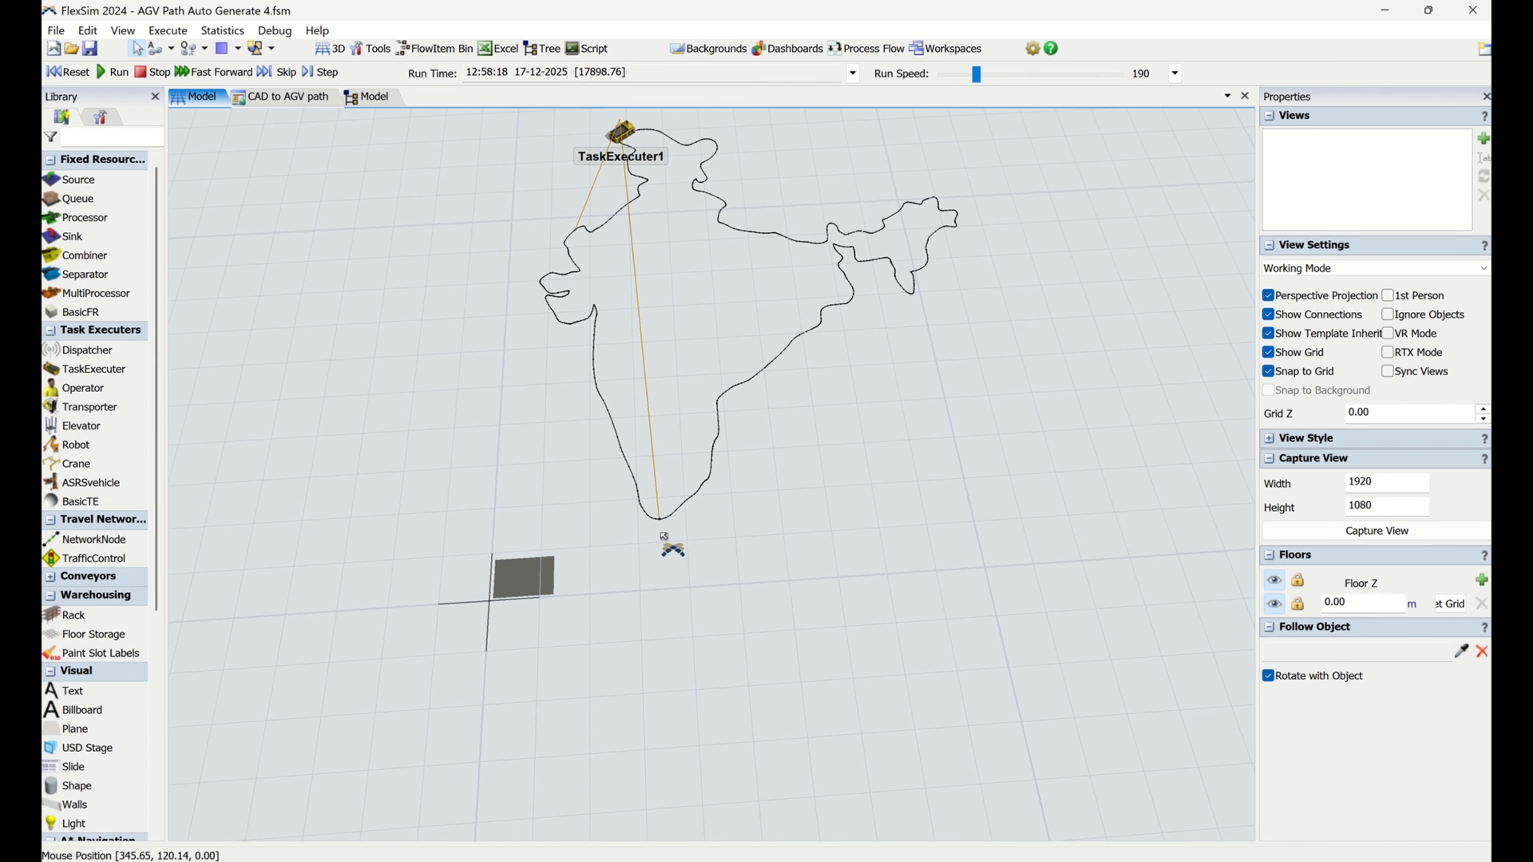
{"action": "scroll", "coordinate": [664, 536], "scroll_direction": "up", "scroll_amount": 5}
{"action": "scroll", "coordinate": [656, 478], "scroll_direction": "down", "scroll_amount": 6}
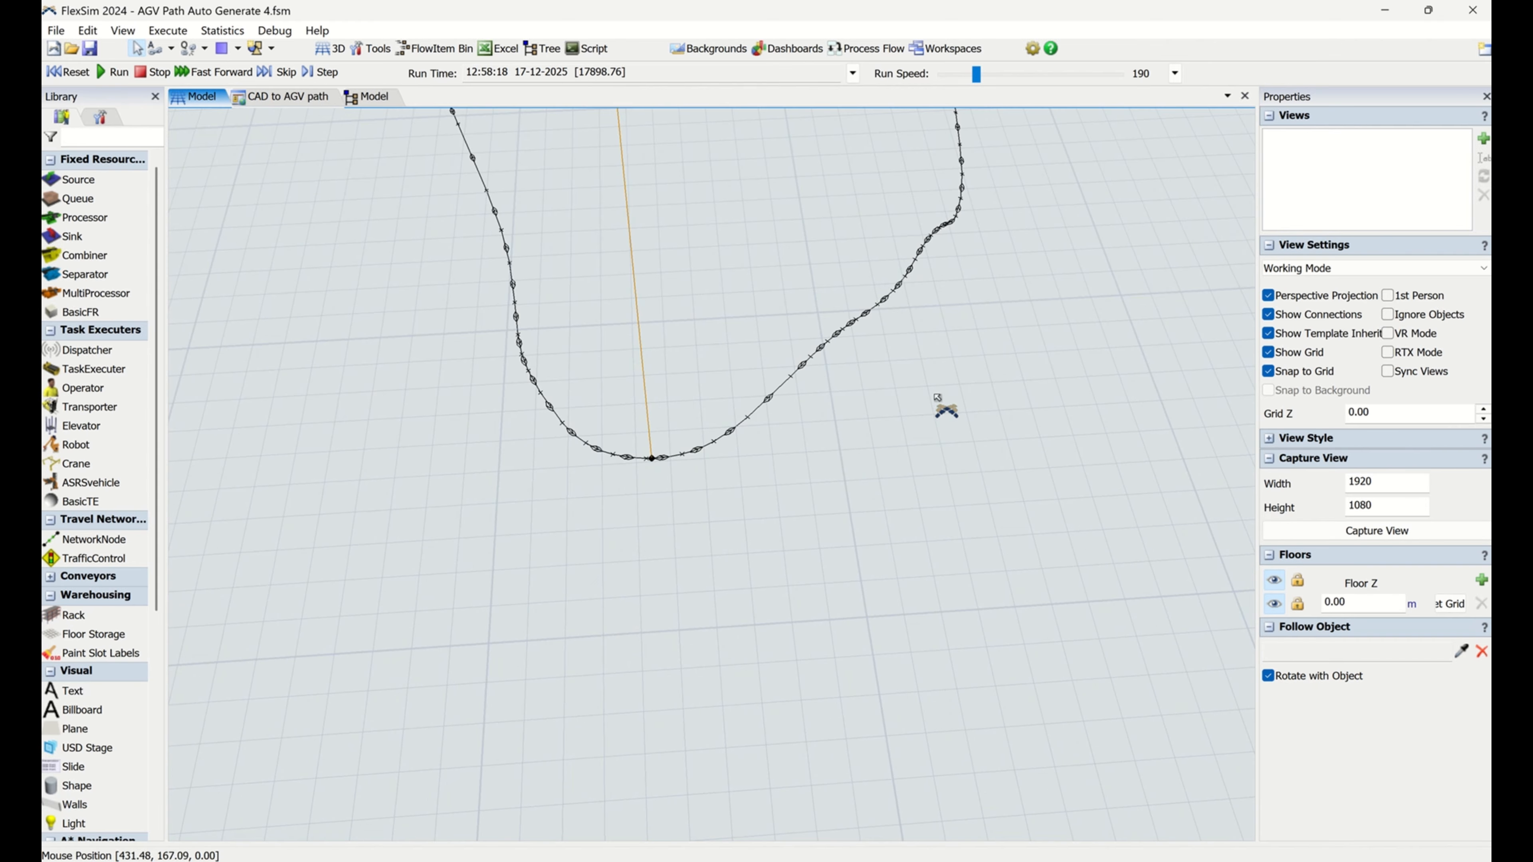
{"action": "scroll", "coordinate": [904, 660], "scroll_direction": "down", "scroll_amount": 6}
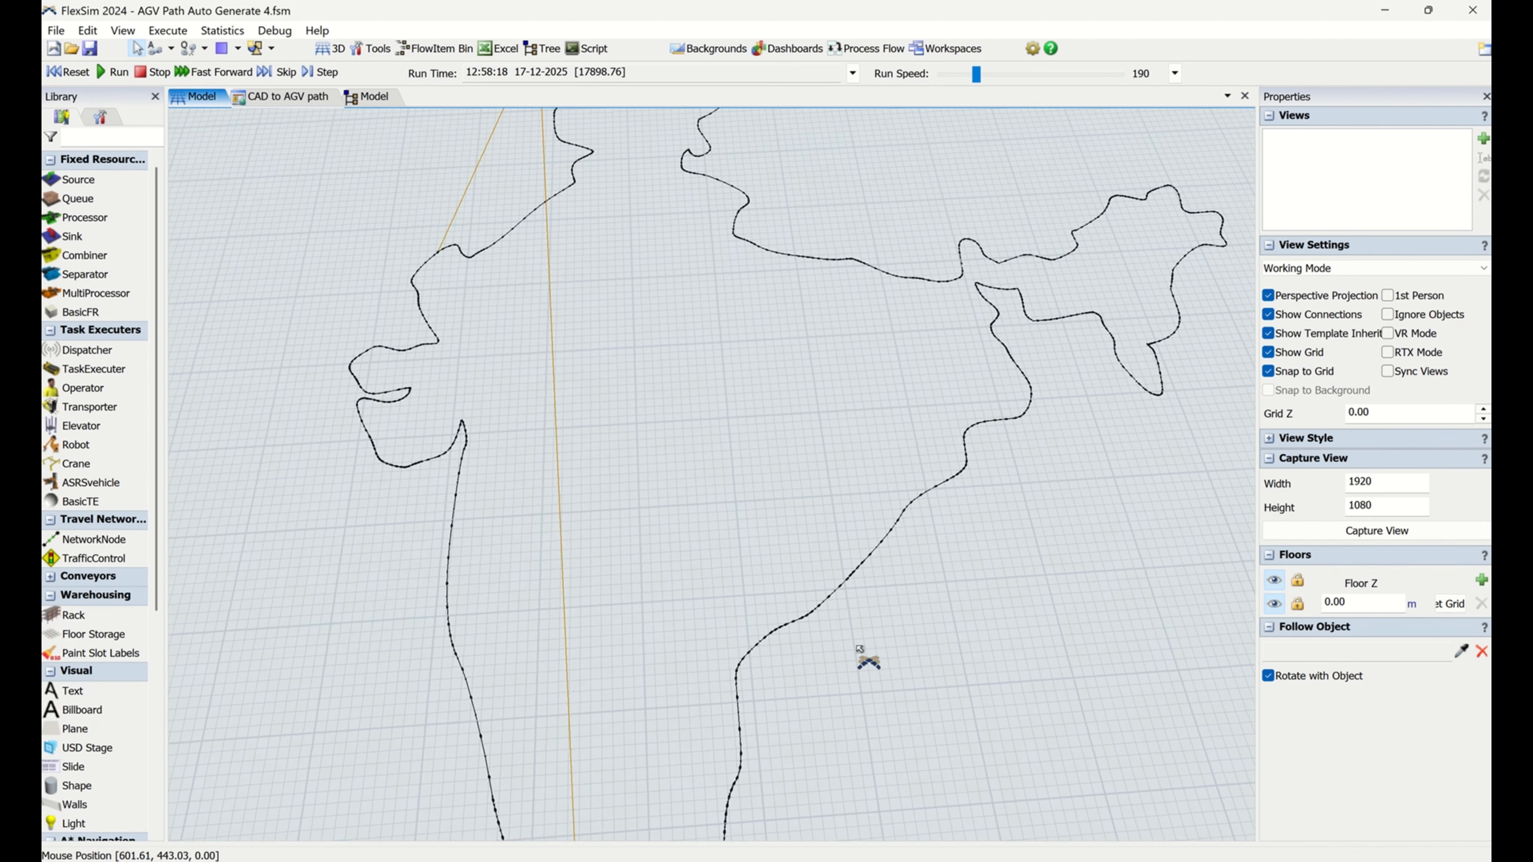
- Examine the individual path segments and direction arrows close up along the path's southeastern edge
{"action": "scroll", "coordinate": [694, 695], "scroll_direction": "up", "scroll_amount": 10}
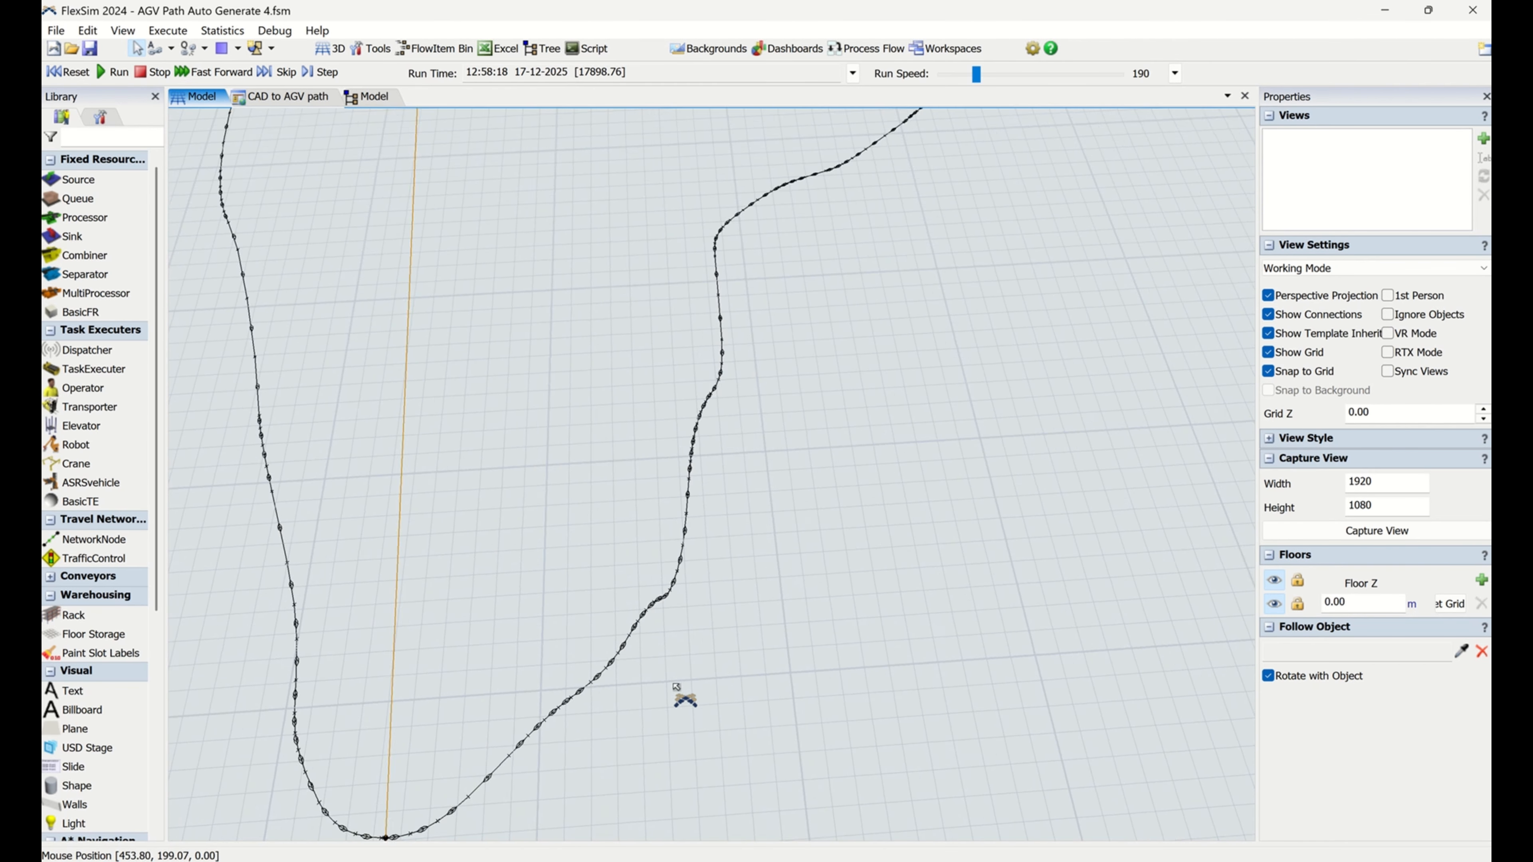
{"action": "left_click_drag", "start_coordinate": [641, 595], "coordinate": [979, 334]}
{"action": "left_click_drag", "start_coordinate": [899, 471], "coordinate": [966, 364]}
{"action": "scroll", "coordinate": [938, 485], "scroll_direction": "down", "scroll_amount": 2}
{"action": "scroll", "coordinate": [938, 485], "scroll_direction": "down", "scroll_amount": 1}
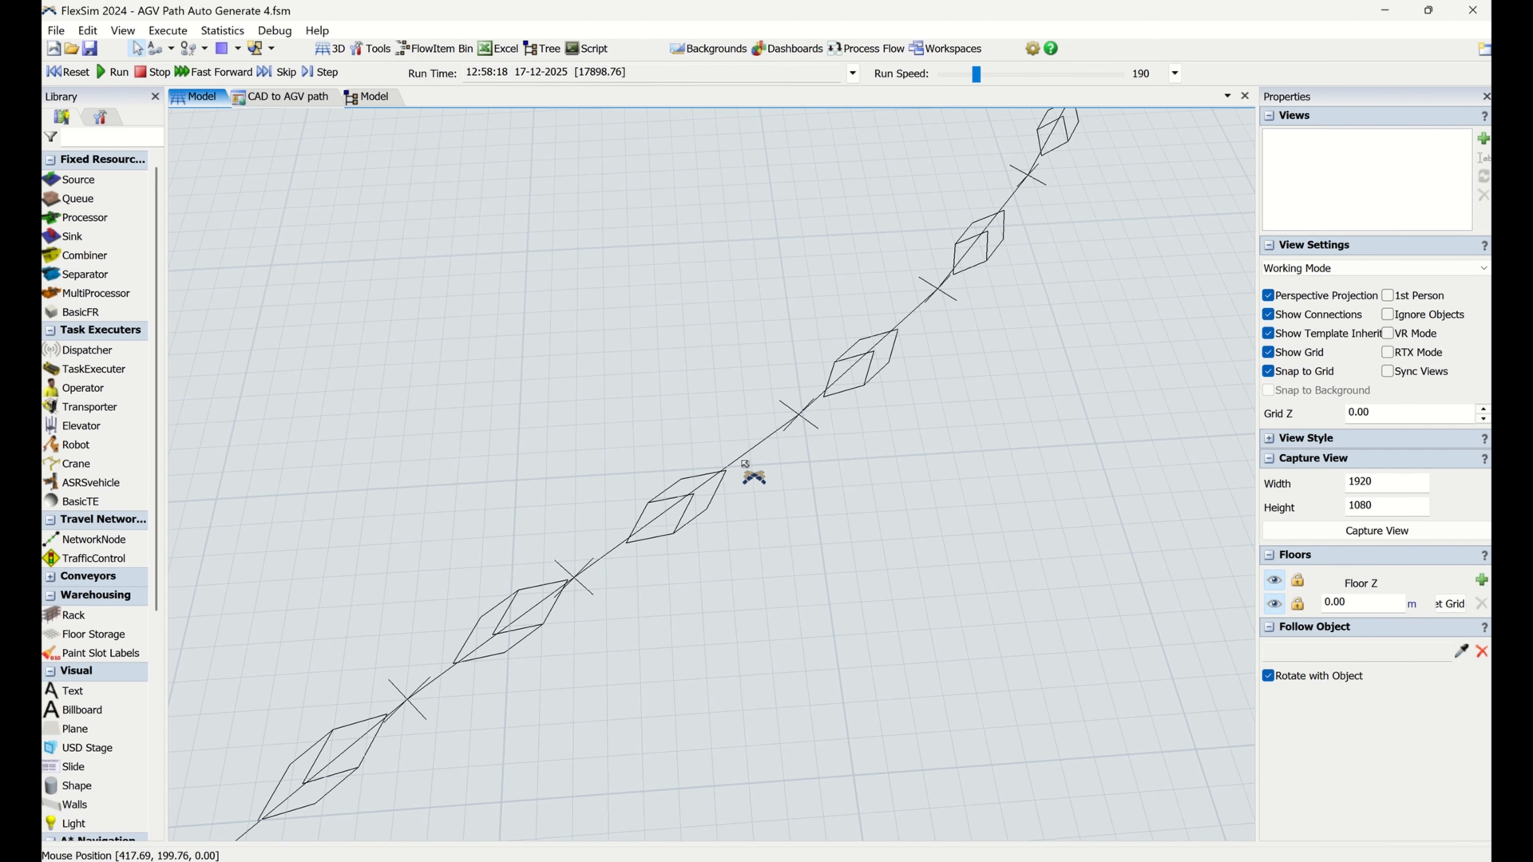
{"action": "left_click", "coordinate": [741, 459]}
{"action": "left_click", "coordinate": [869, 579]}
{"action": "scroll", "coordinate": [869, 583], "scroll_direction": "down", "scroll_amount": 6}
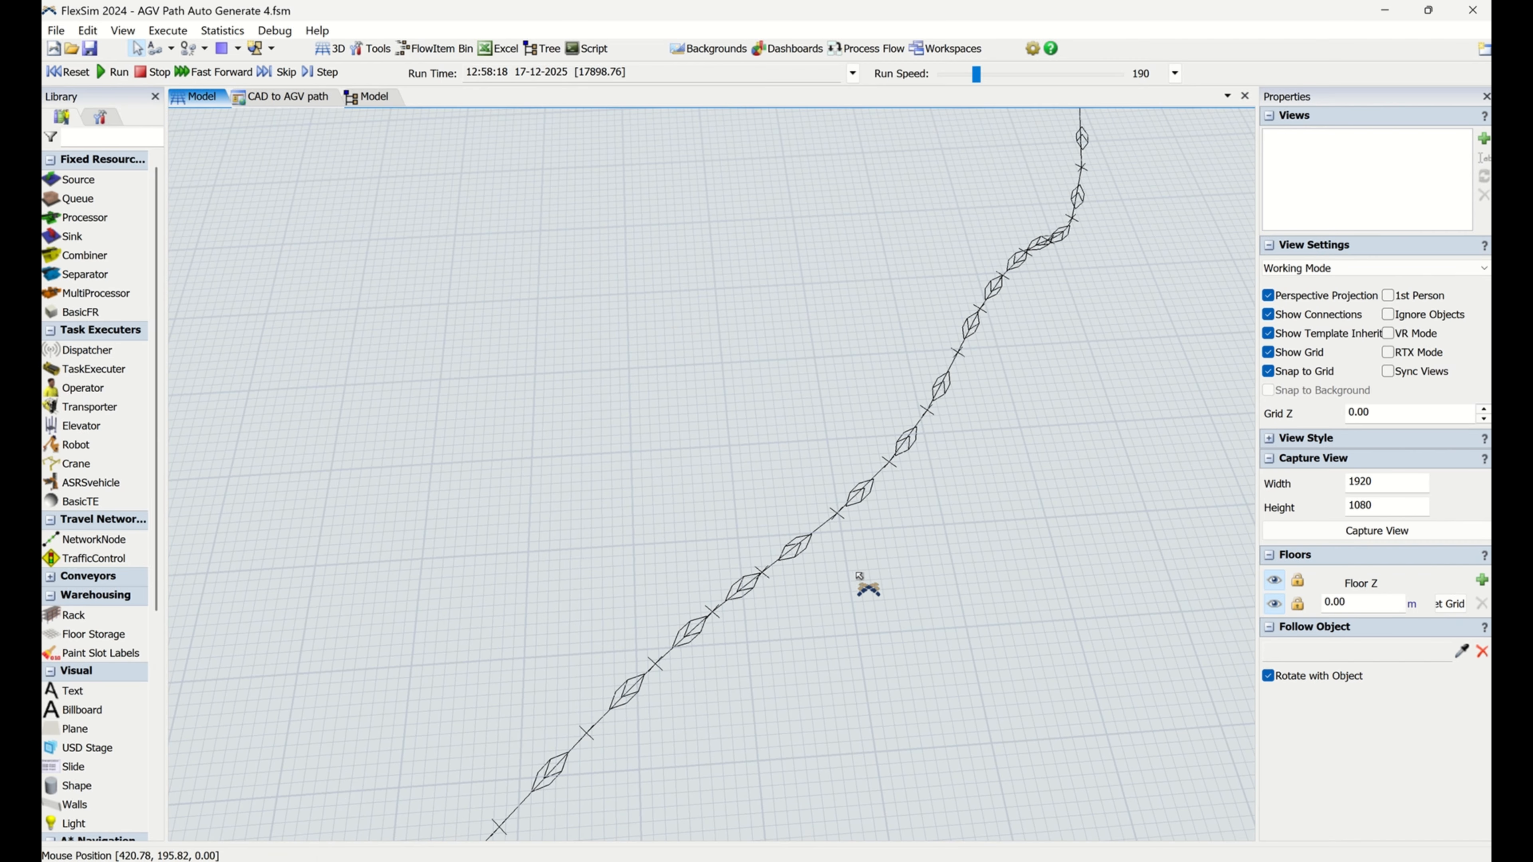
{"action": "scroll", "coordinate": [891, 600], "scroll_direction": "down", "scroll_amount": 4}
{"action": "left_click_drag", "start_coordinate": [951, 544], "coordinate": [787, 667]}
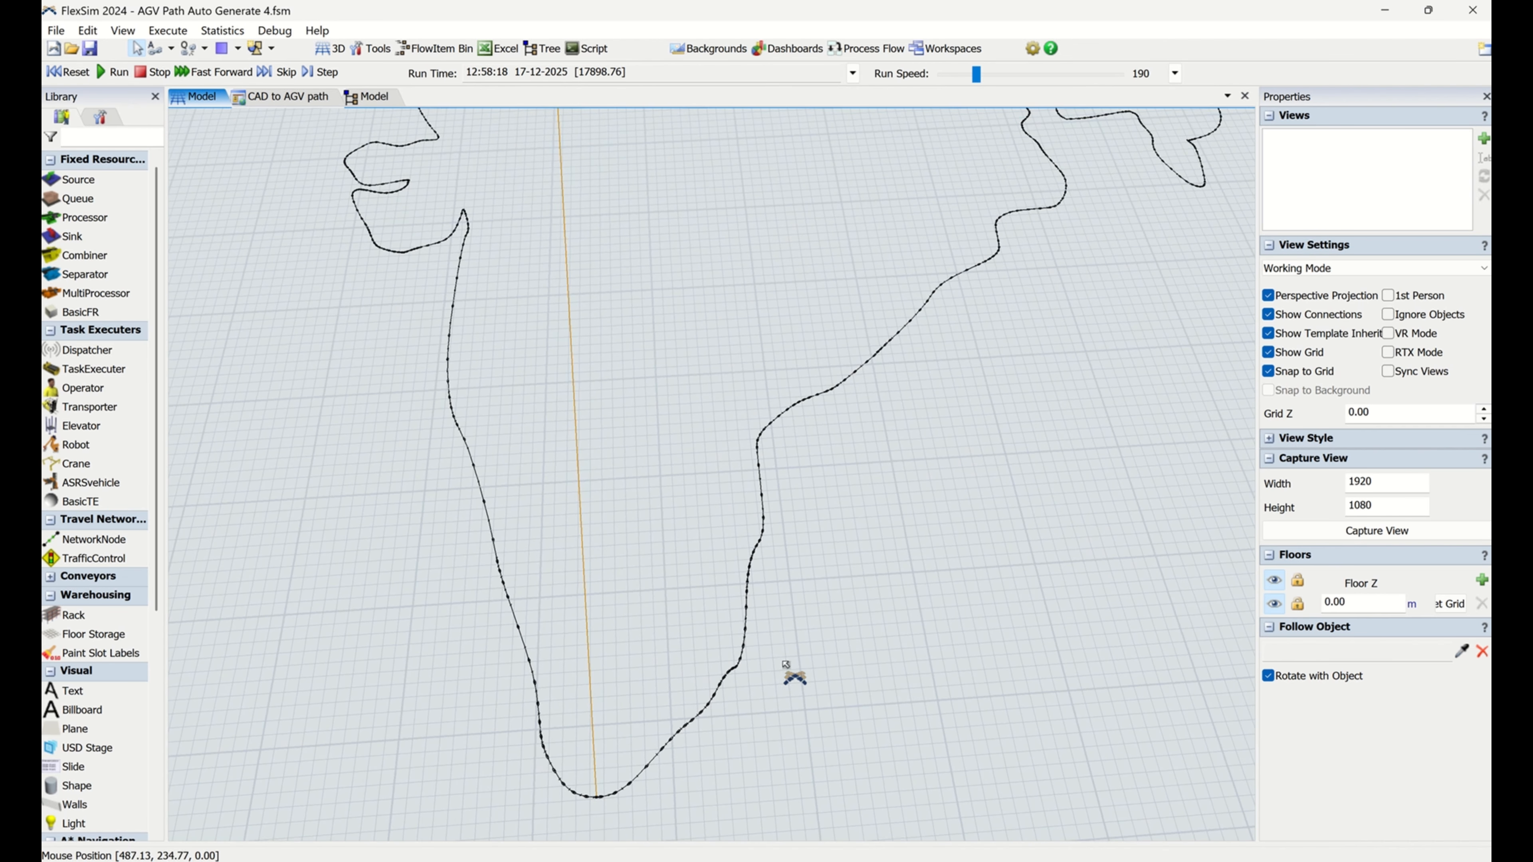
- Survey the whole outline and inspect the properties of a curved path segment near the southern tip
{"action": "scroll", "coordinate": [942, 531], "scroll_direction": "down", "scroll_amount": 2}
{"action": "left_click_drag", "start_coordinate": [962, 493], "coordinate": [793, 719]}
{"action": "left_click_drag", "start_coordinate": [633, 480], "coordinate": [680, 768]}
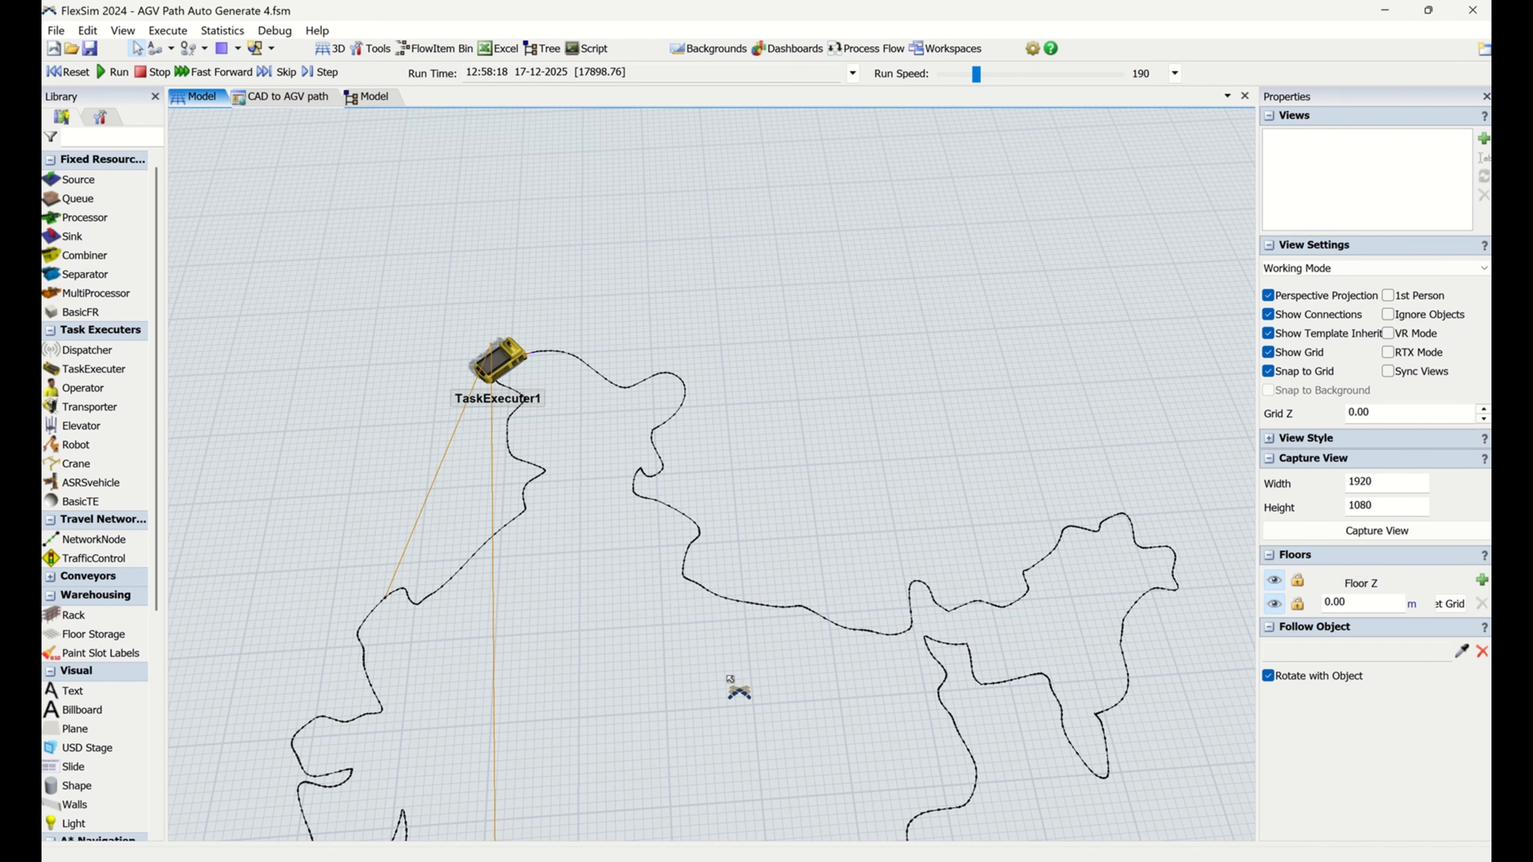
{"action": "left_click_drag", "start_coordinate": [732, 522], "coordinate": [687, 246]}
{"action": "left_click_drag", "start_coordinate": [737, 709], "coordinate": [741, 458]}
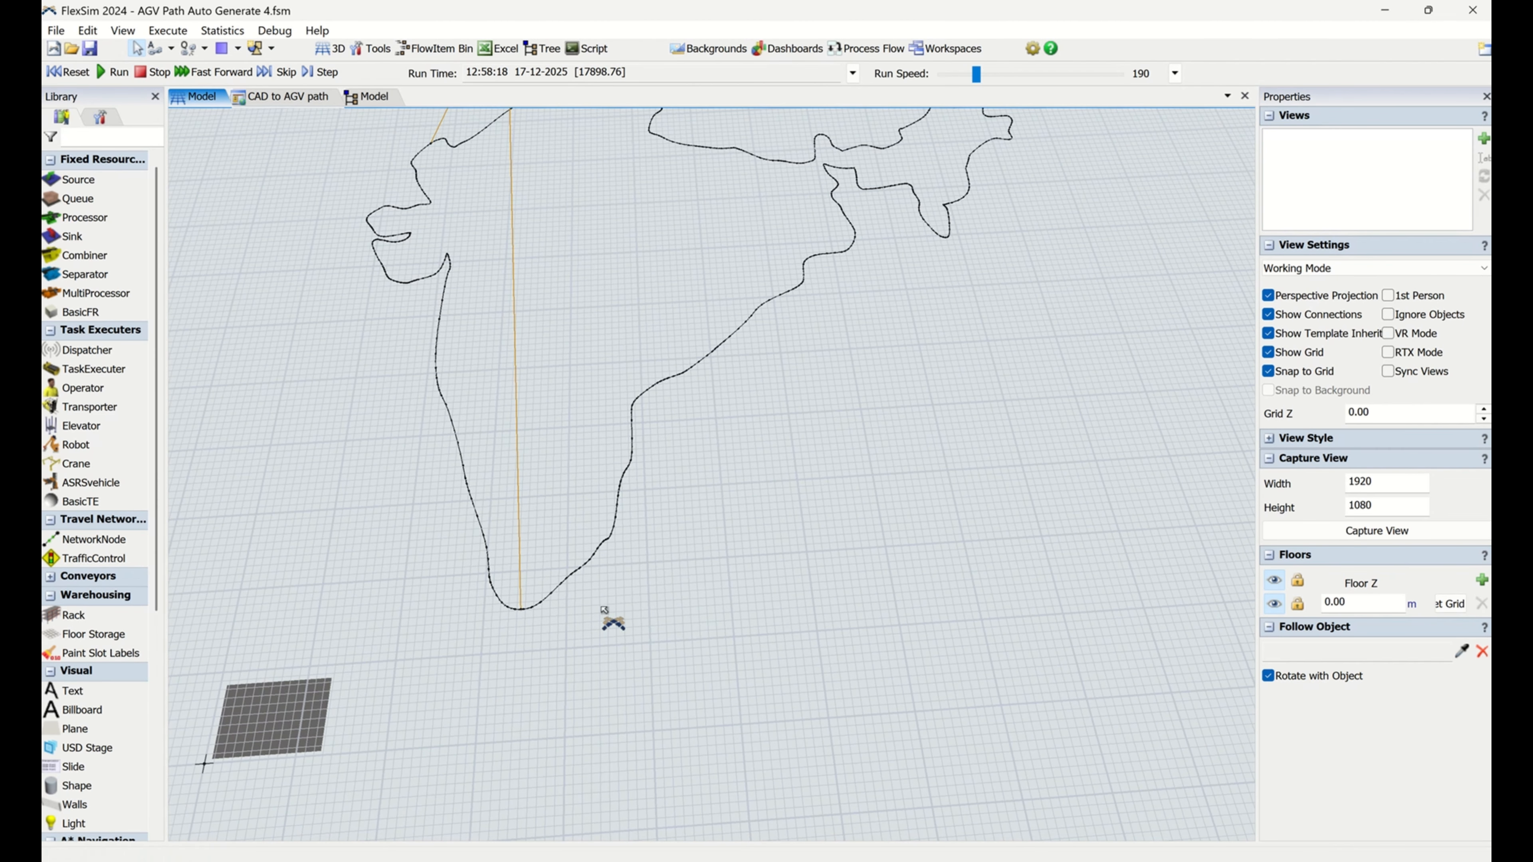
{"action": "scroll", "coordinate": [604, 610], "scroll_direction": "up", "scroll_amount": 6}
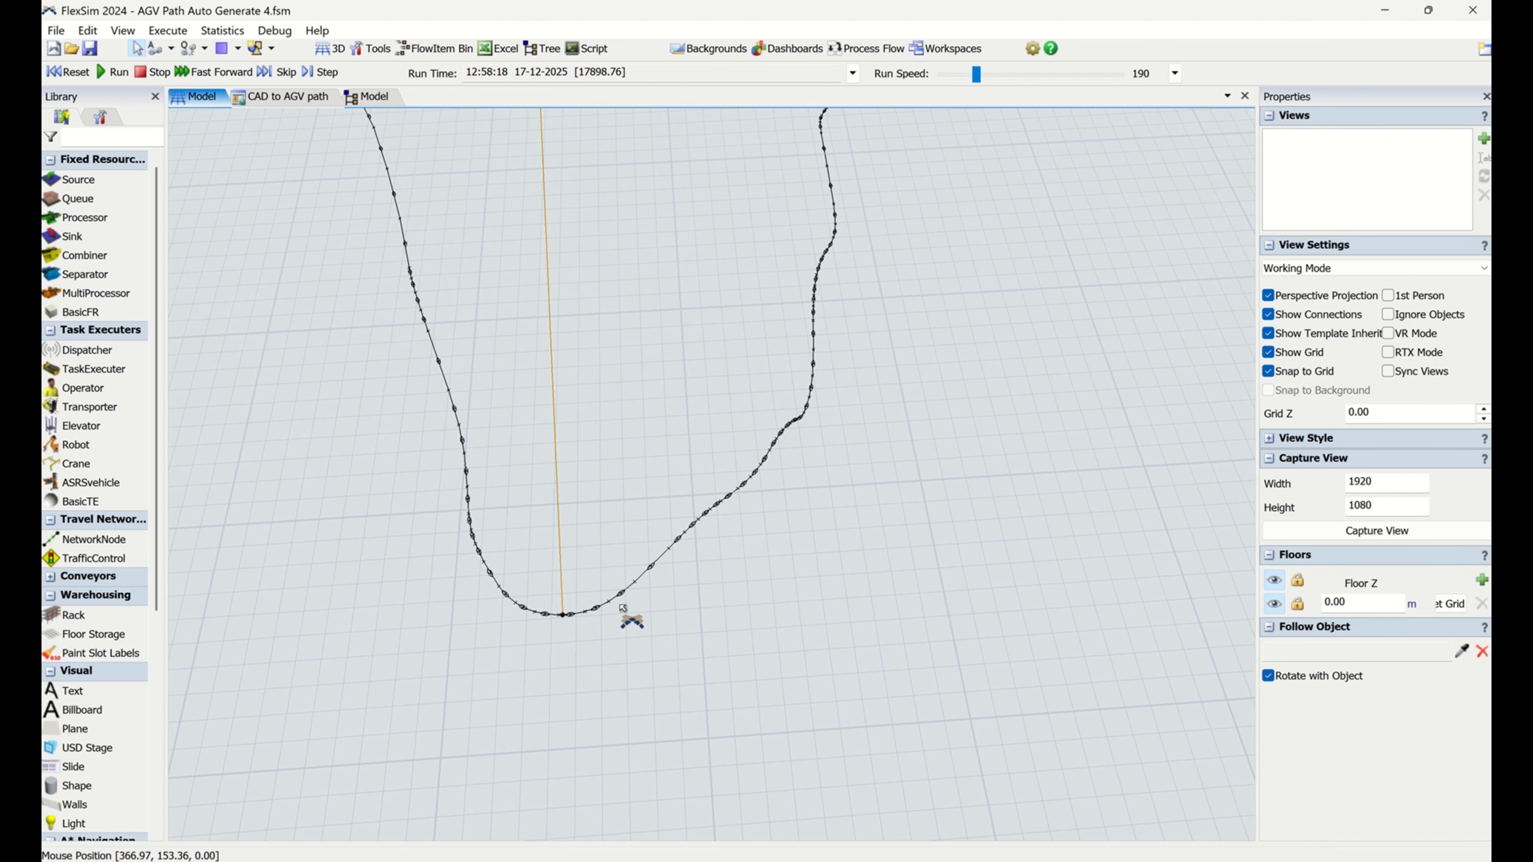
{"action": "scroll", "coordinate": [622, 608], "scroll_direction": "up", "scroll_amount": 4}
{"action": "left_click", "coordinate": [548, 596]}
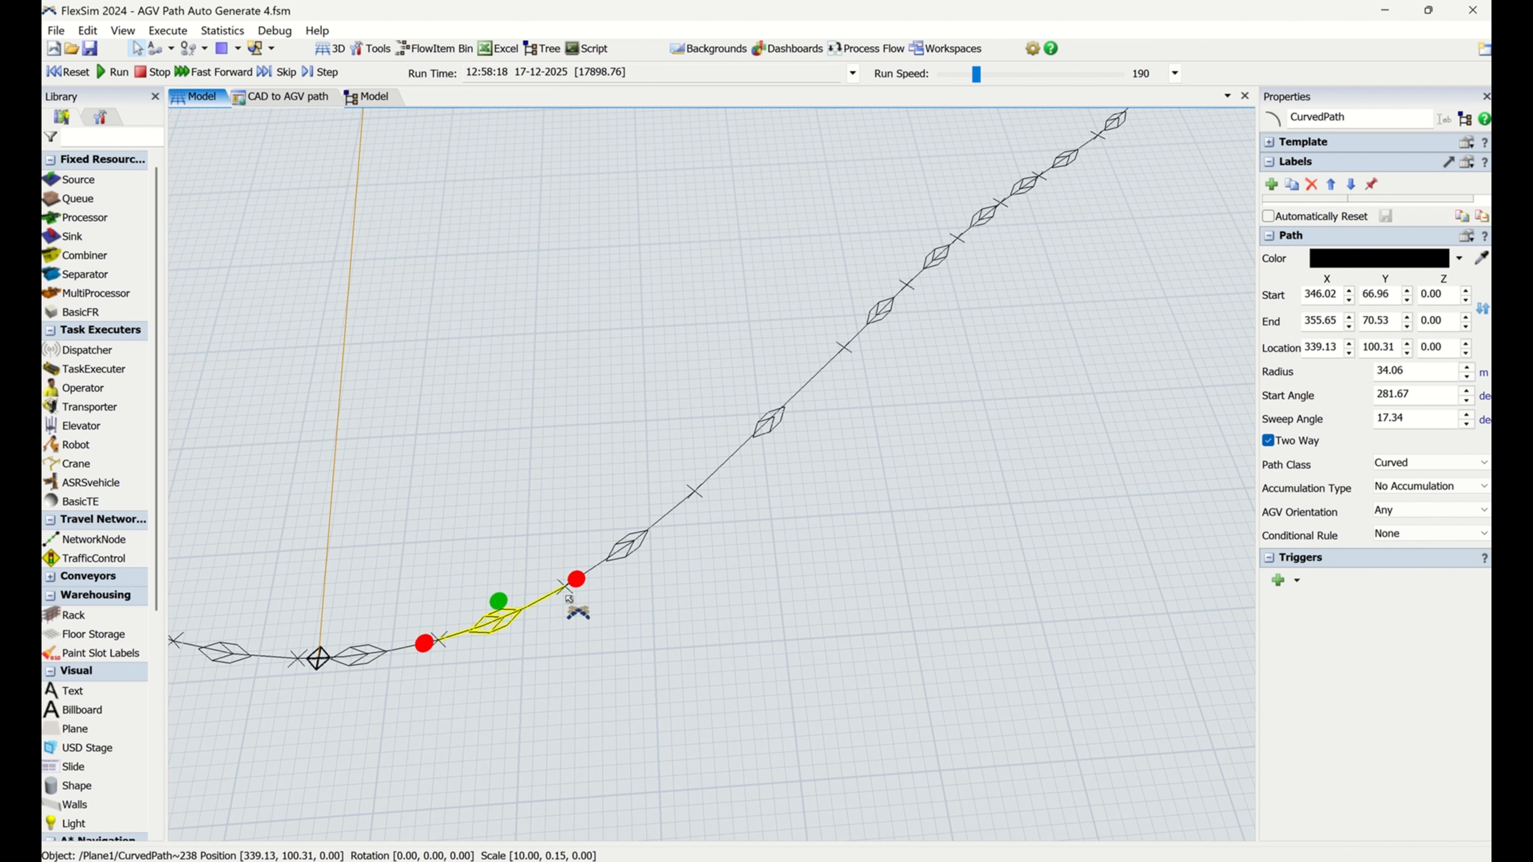
{"action": "left_click", "coordinate": [795, 530]}
{"action": "scroll", "coordinate": [802, 537], "scroll_direction": "down", "scroll_amount": 10}
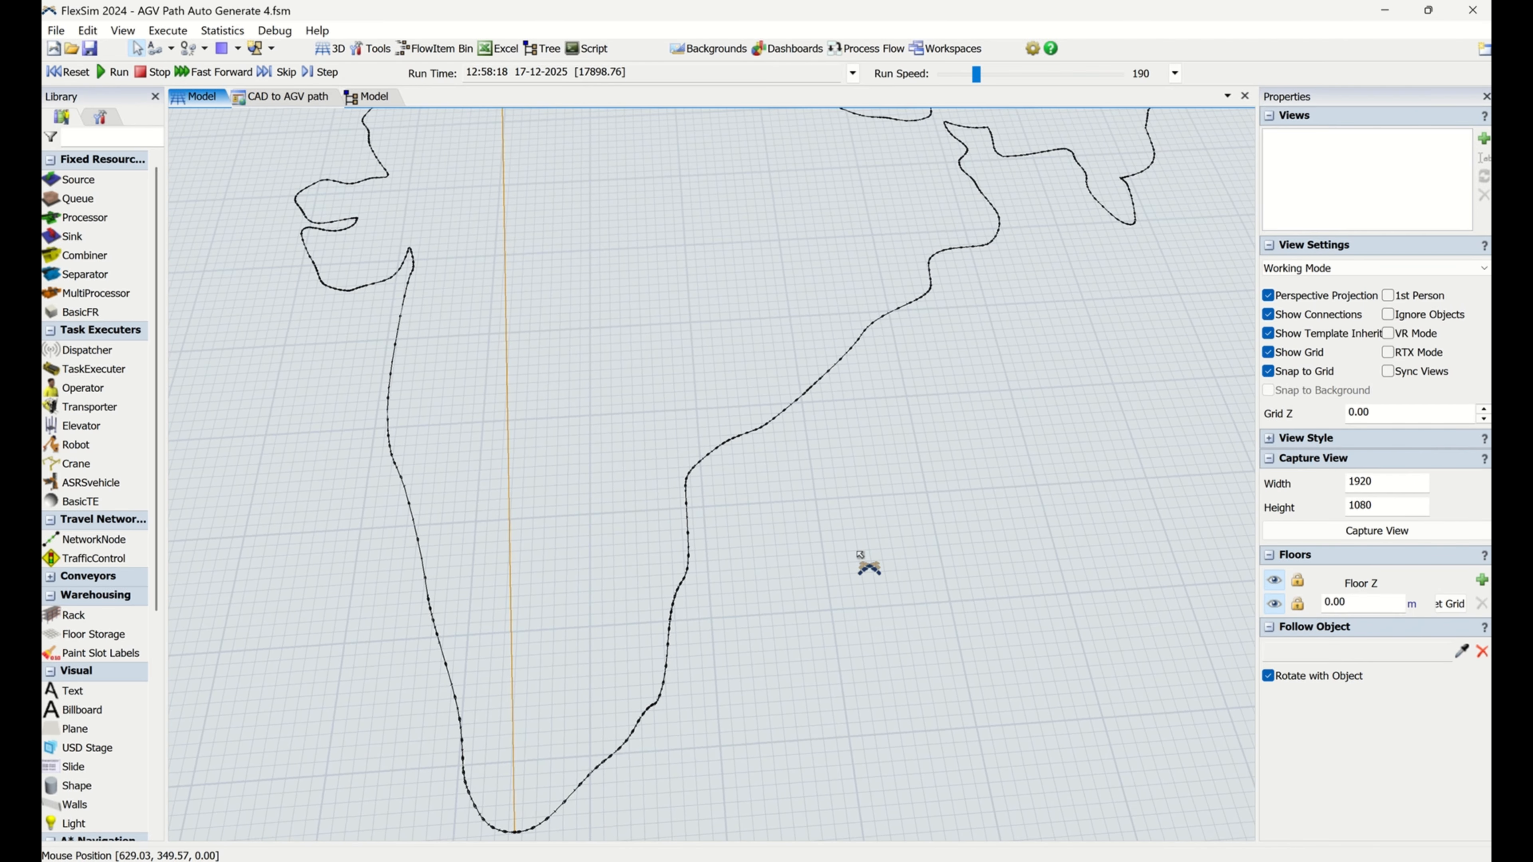
- Resume the simulation to move the TaskExecuter along the path, raising the run speed before reducing it to 123
{"action": "mouse_move", "coordinate": [860, 554]}
{"action": "right_mouse_down"}
{"action": "mouse_move", "coordinate": [846, 569]}
{"action": "mouse_move", "coordinate": [861, 550]}
{"action": "right_mouse_up"}
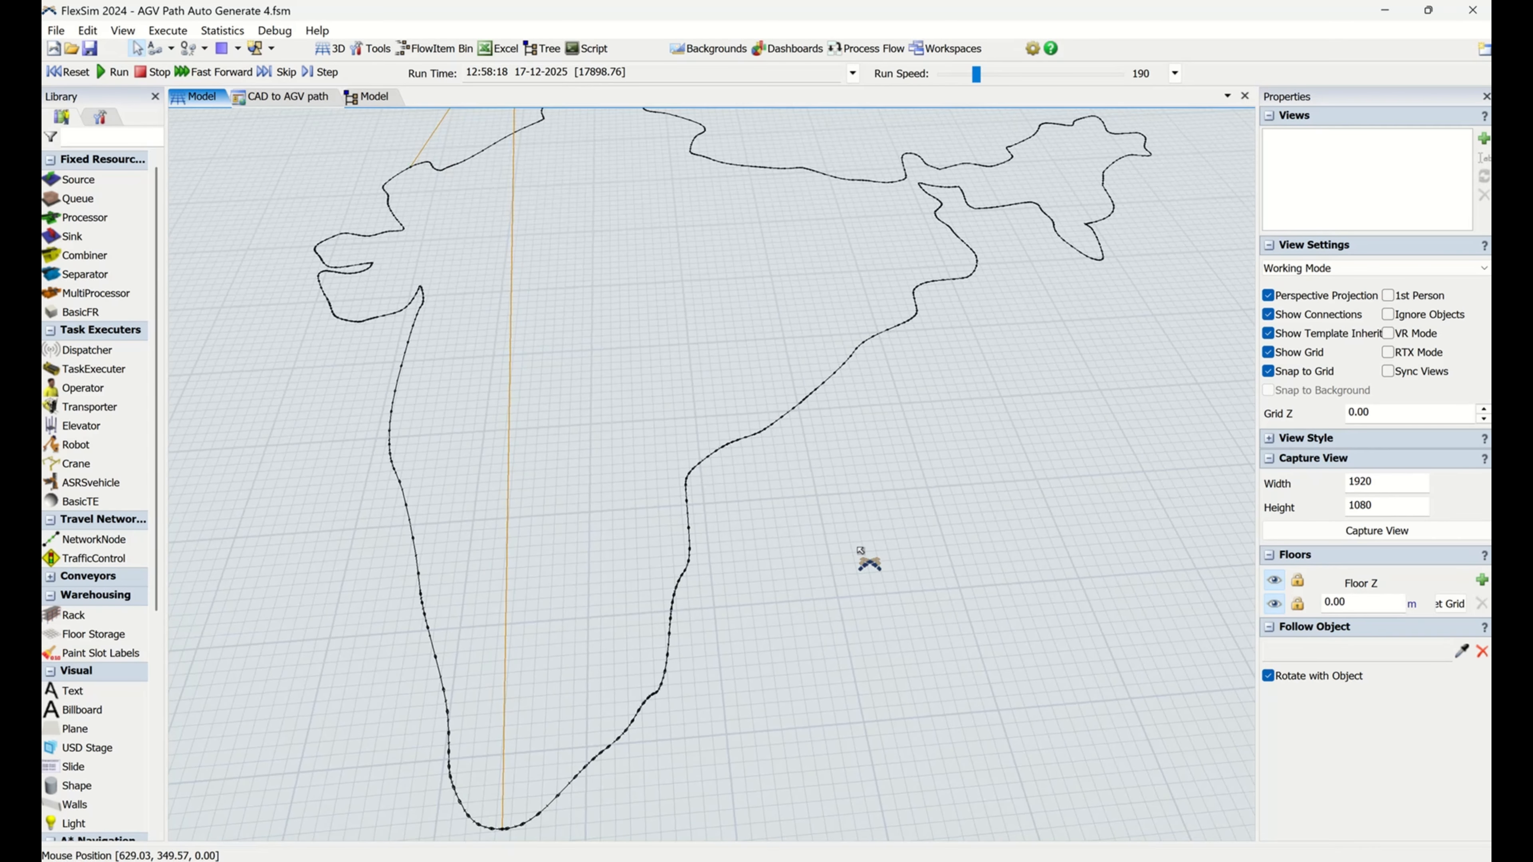
{"action": "scroll", "coordinate": [836, 562], "scroll_direction": "down", "scroll_amount": 5}
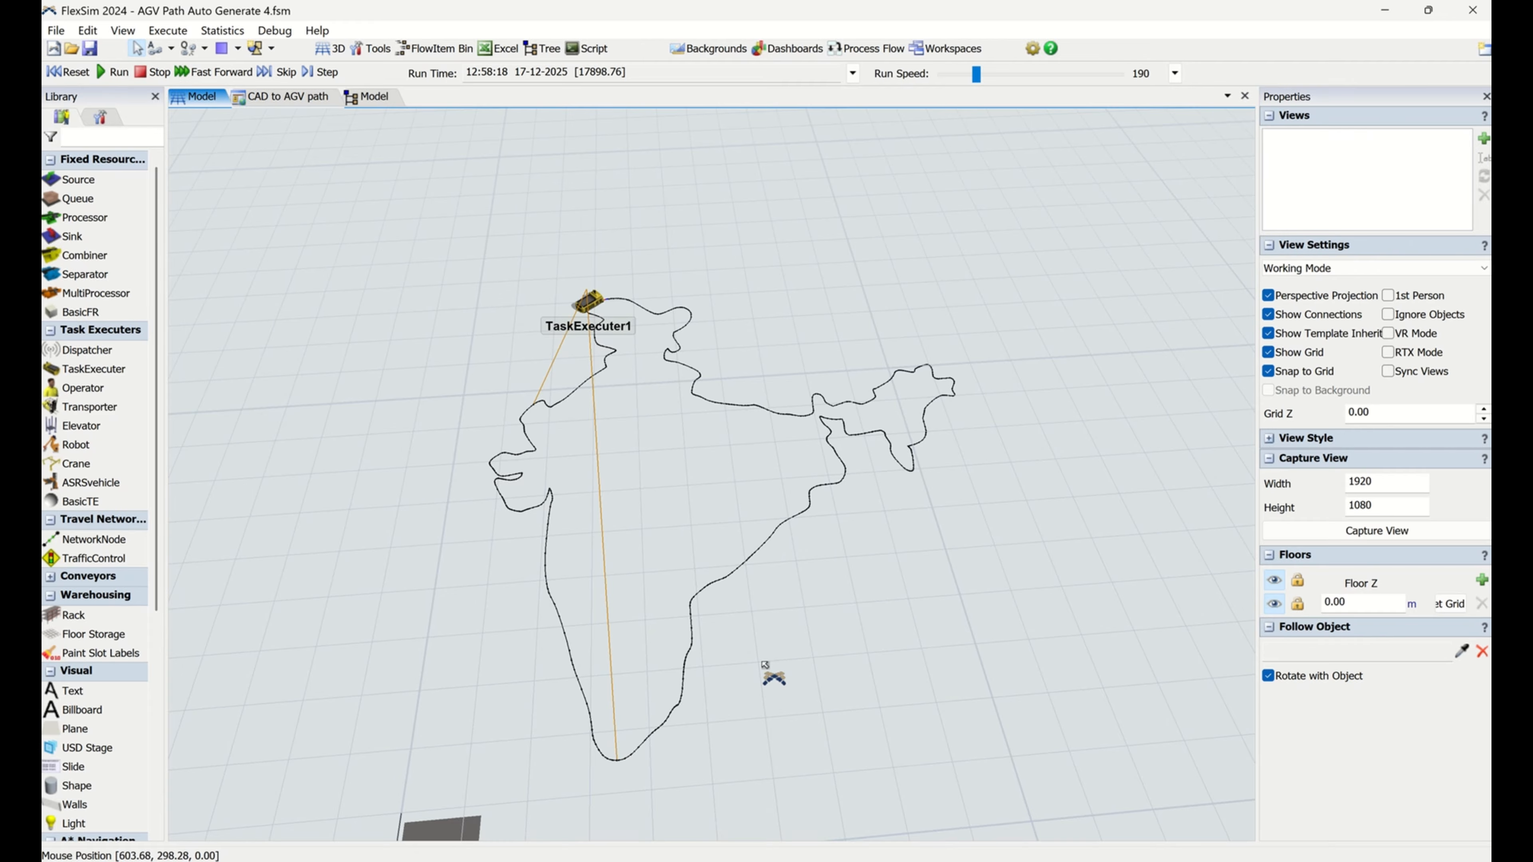
{"action": "right_click_drag", "start_coordinate": [764, 664], "coordinate": [764, 669]}
{"action": "scroll", "coordinate": [736, 662], "scroll_direction": "up", "scroll_amount": 3}
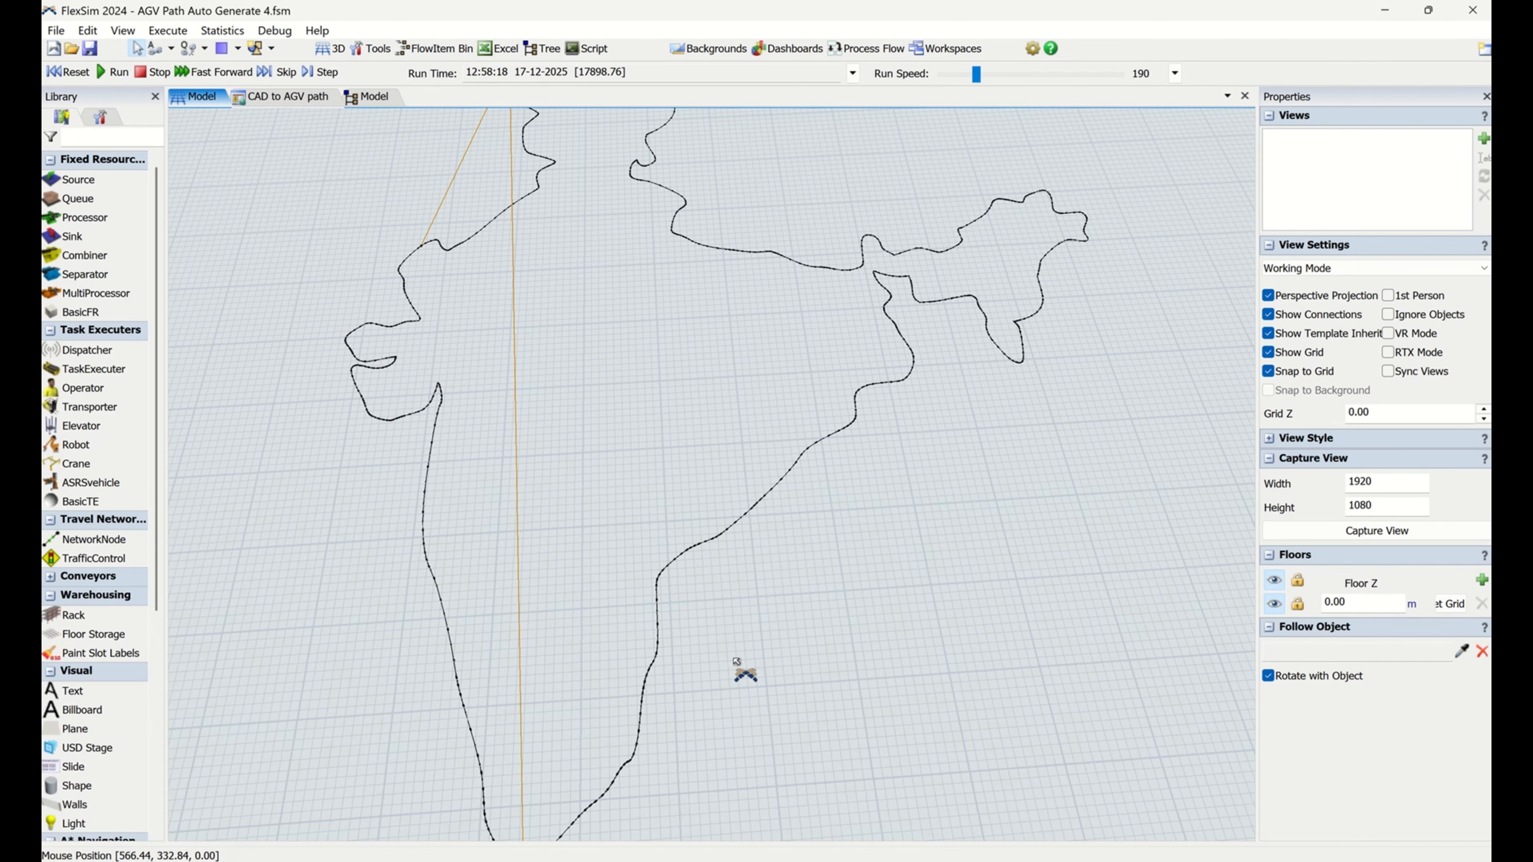
{"action": "scroll", "coordinate": [736, 663], "scroll_direction": "down", "scroll_amount": 3}
{"action": "left_click", "coordinate": [100, 72]}
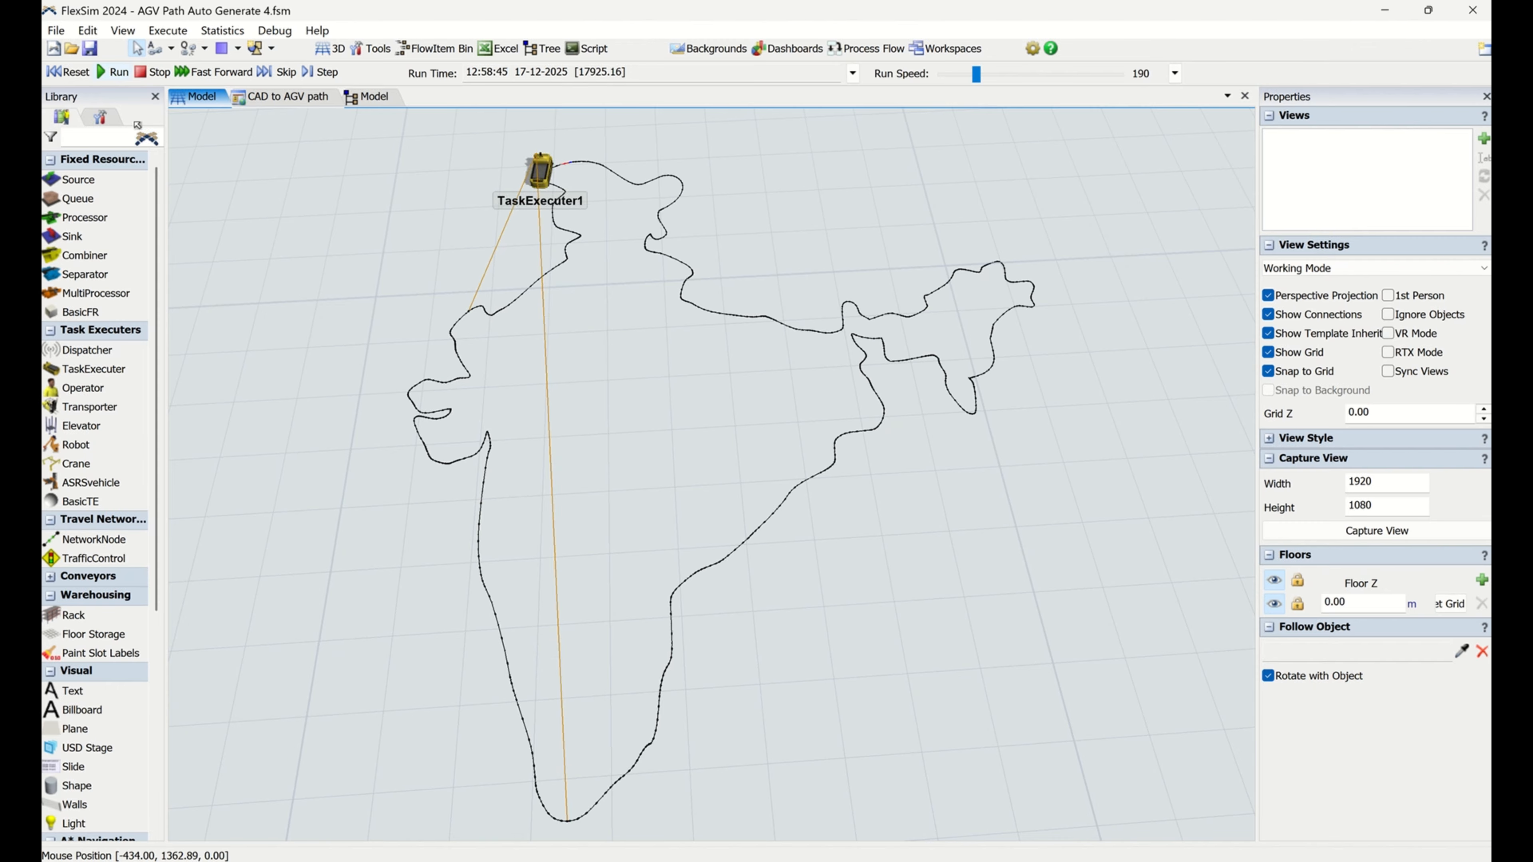
{"action": "left_click", "coordinate": [1074, 77]}
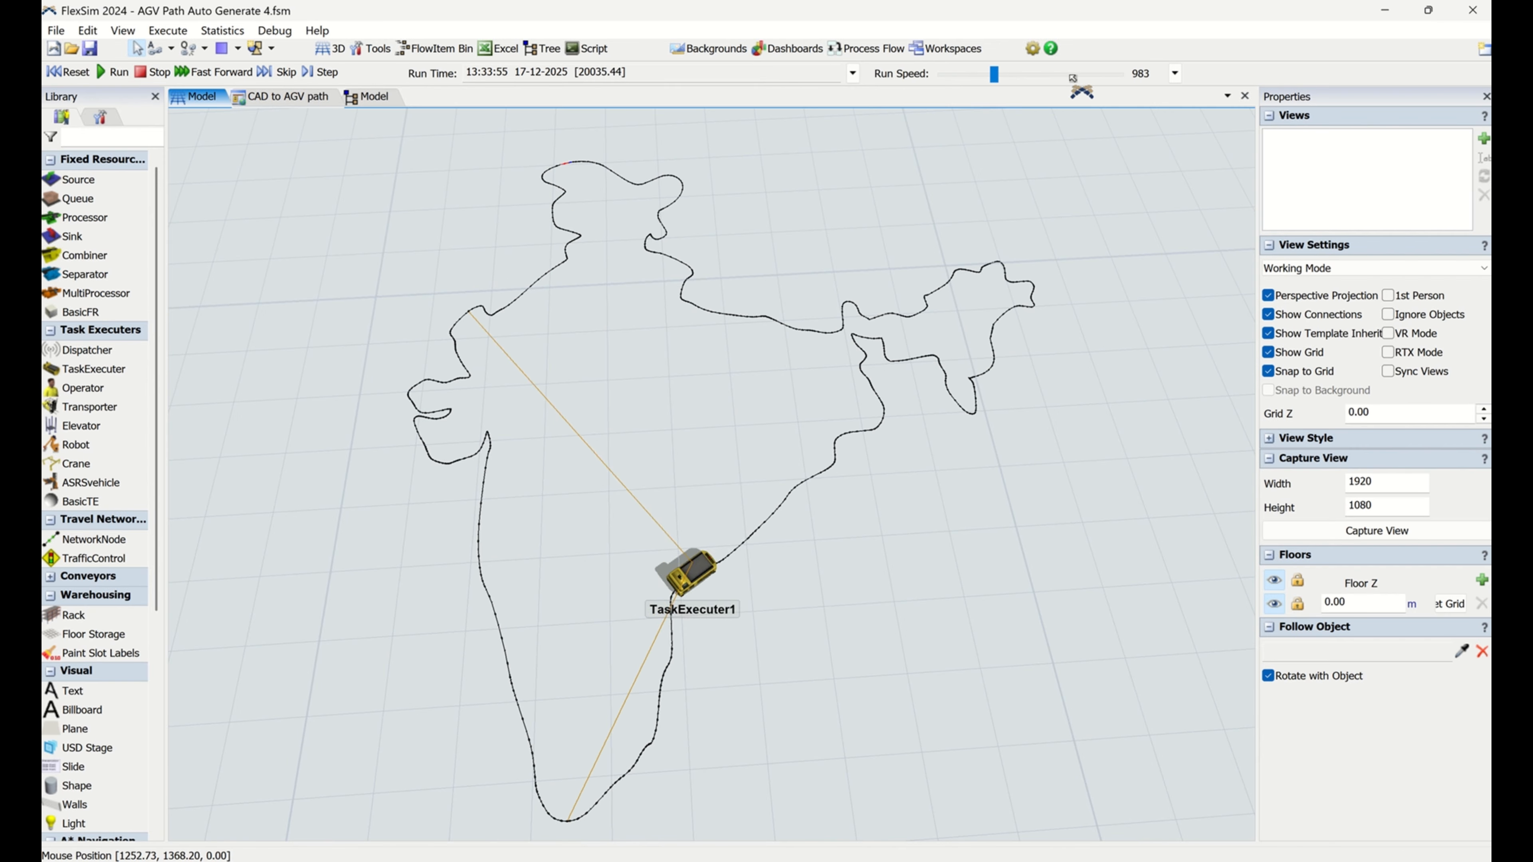
{"action": "scroll", "coordinate": [1072, 78], "scroll_direction": "down", "scroll_amount": 1}
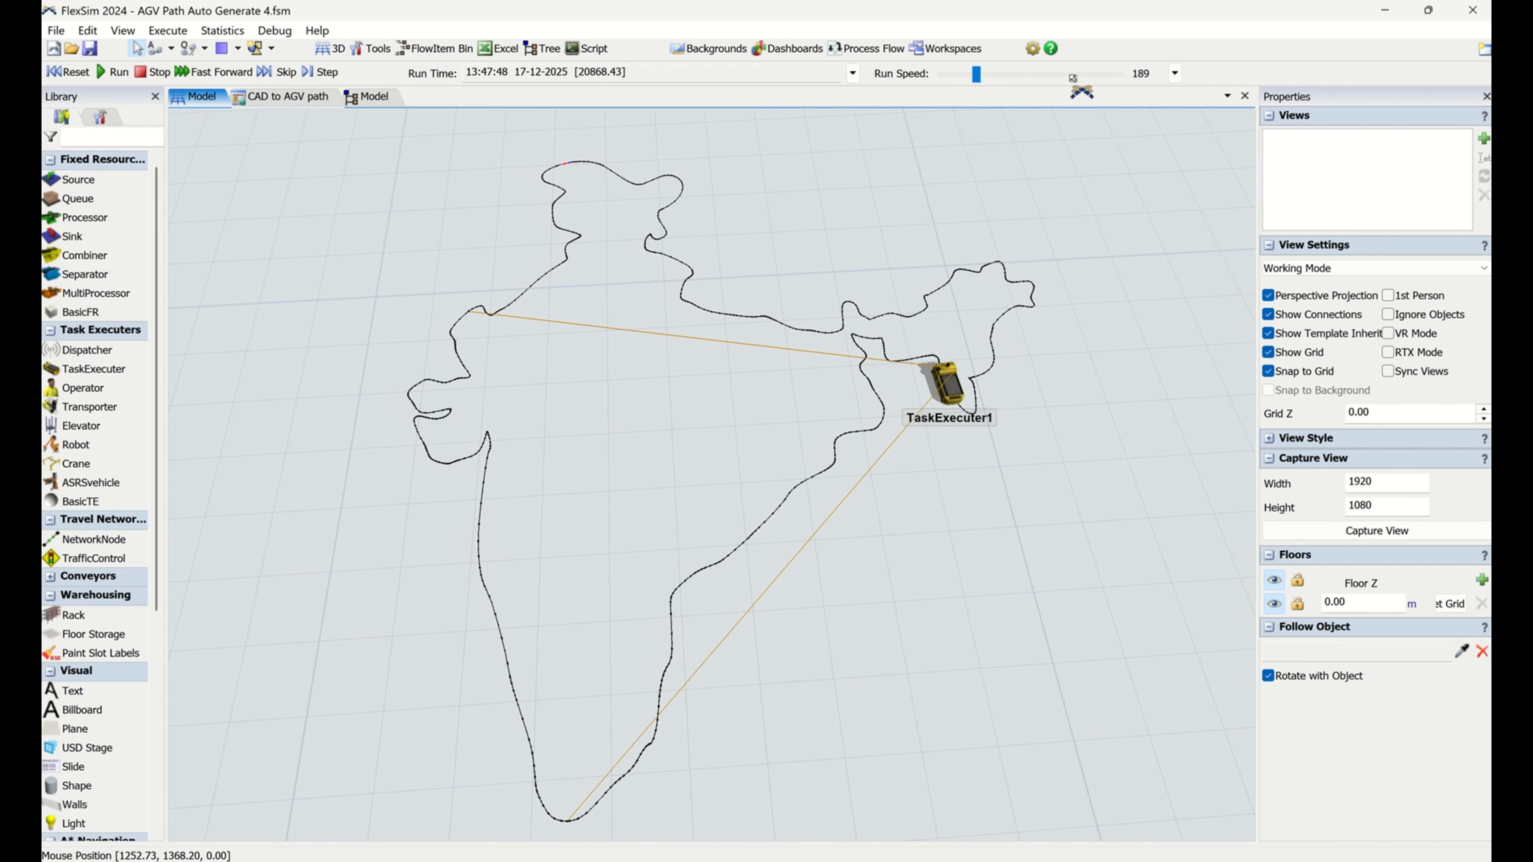
{"action": "scroll", "coordinate": [1072, 78], "scroll_direction": "down", "scroll_amount": 1}
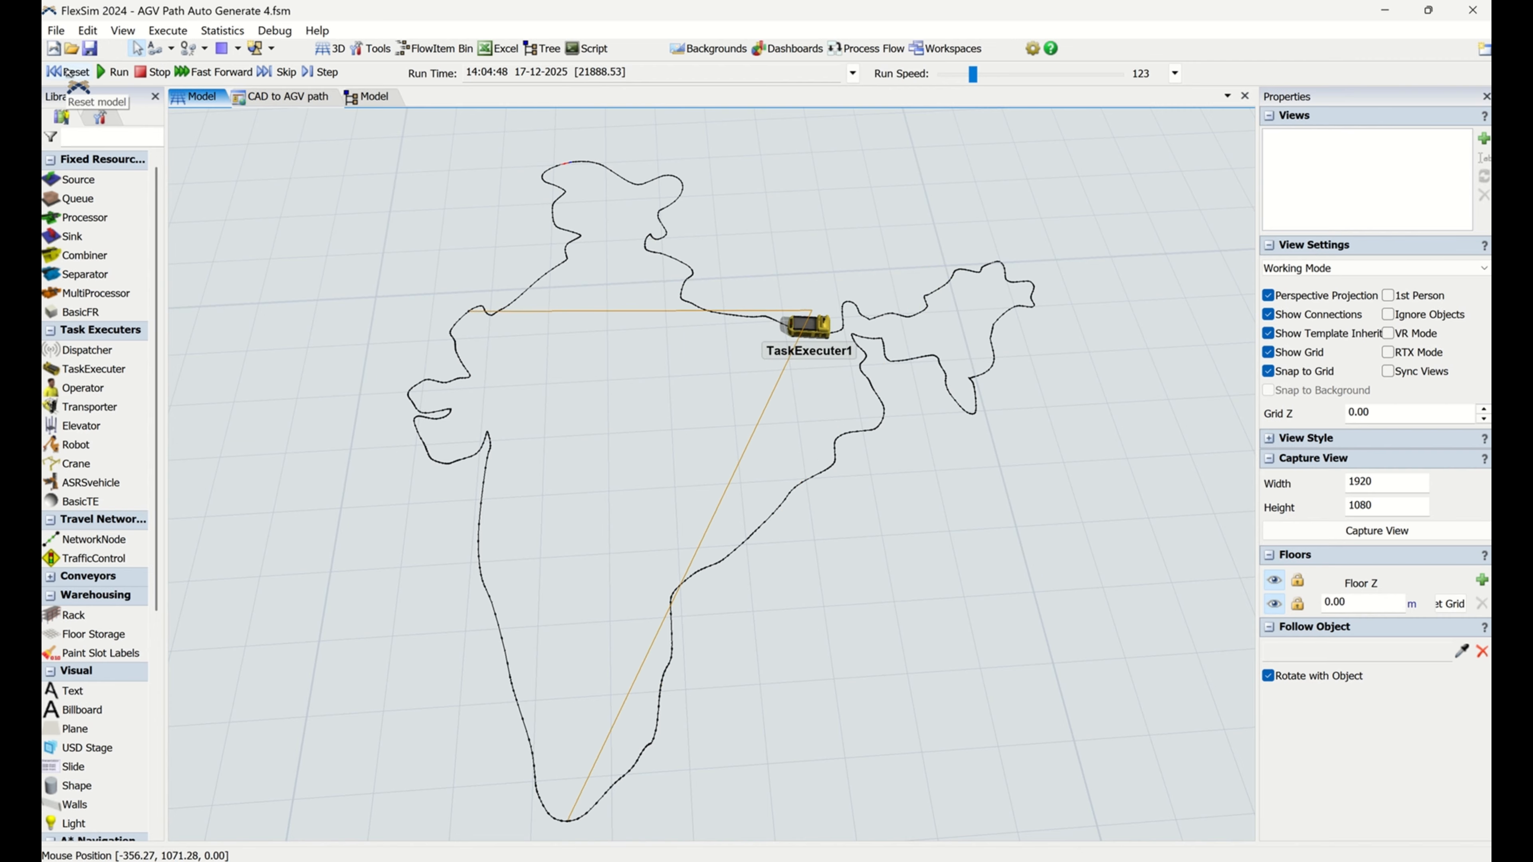
- Reset the model and move the plane carrying the AGV path away from the origin to about X -1271, Y 109
{"action": "left_click", "coordinate": [68, 71]}
{"action": "scroll", "coordinate": [921, 513], "scroll_direction": "down", "scroll_amount": 8}
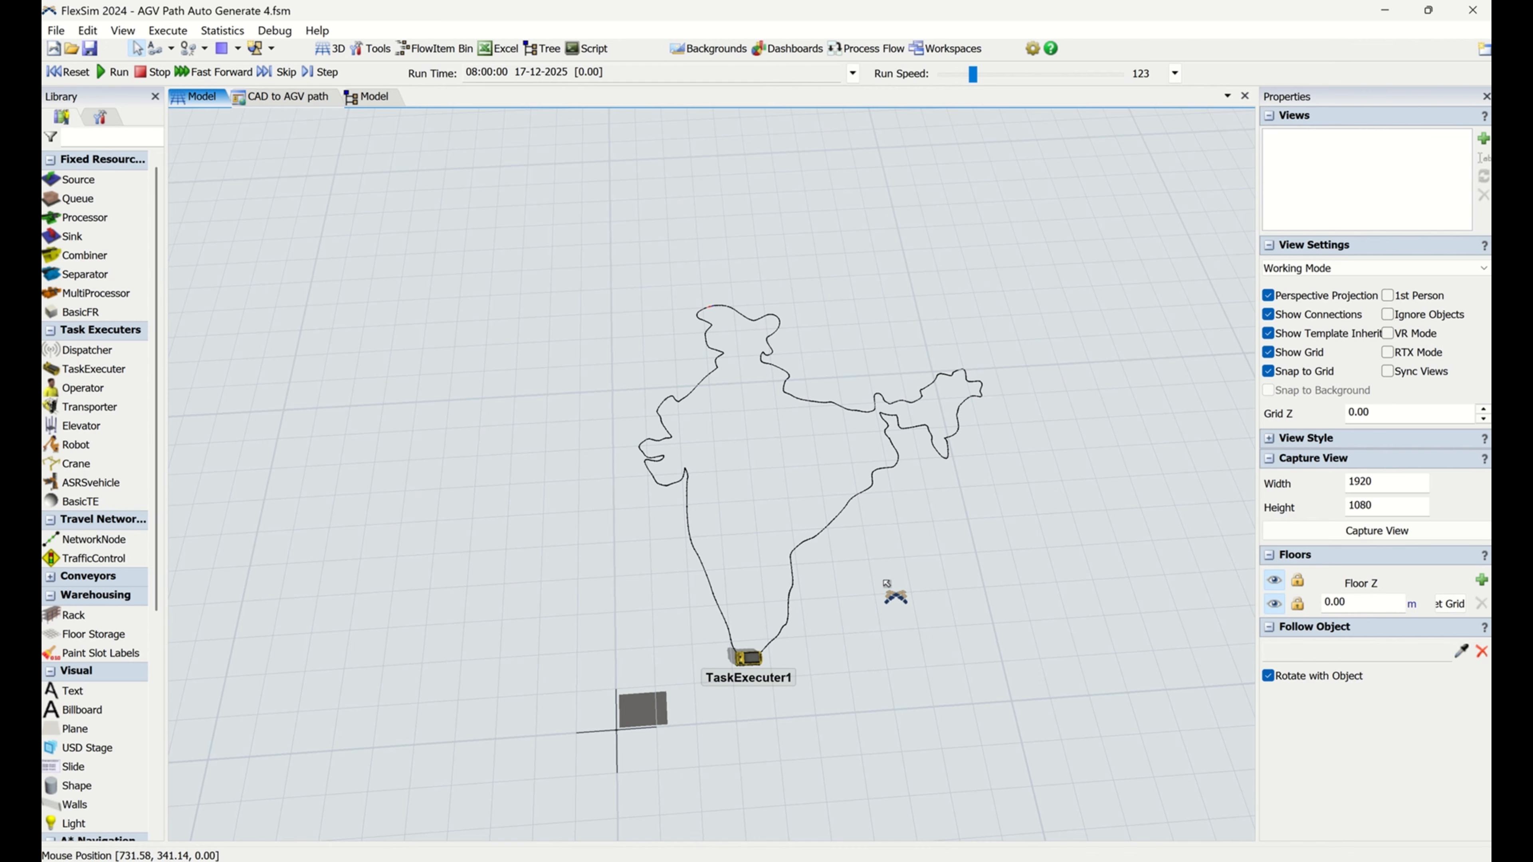
{"action": "left_click_drag", "start_coordinate": [744, 578], "coordinate": [247, 584]}
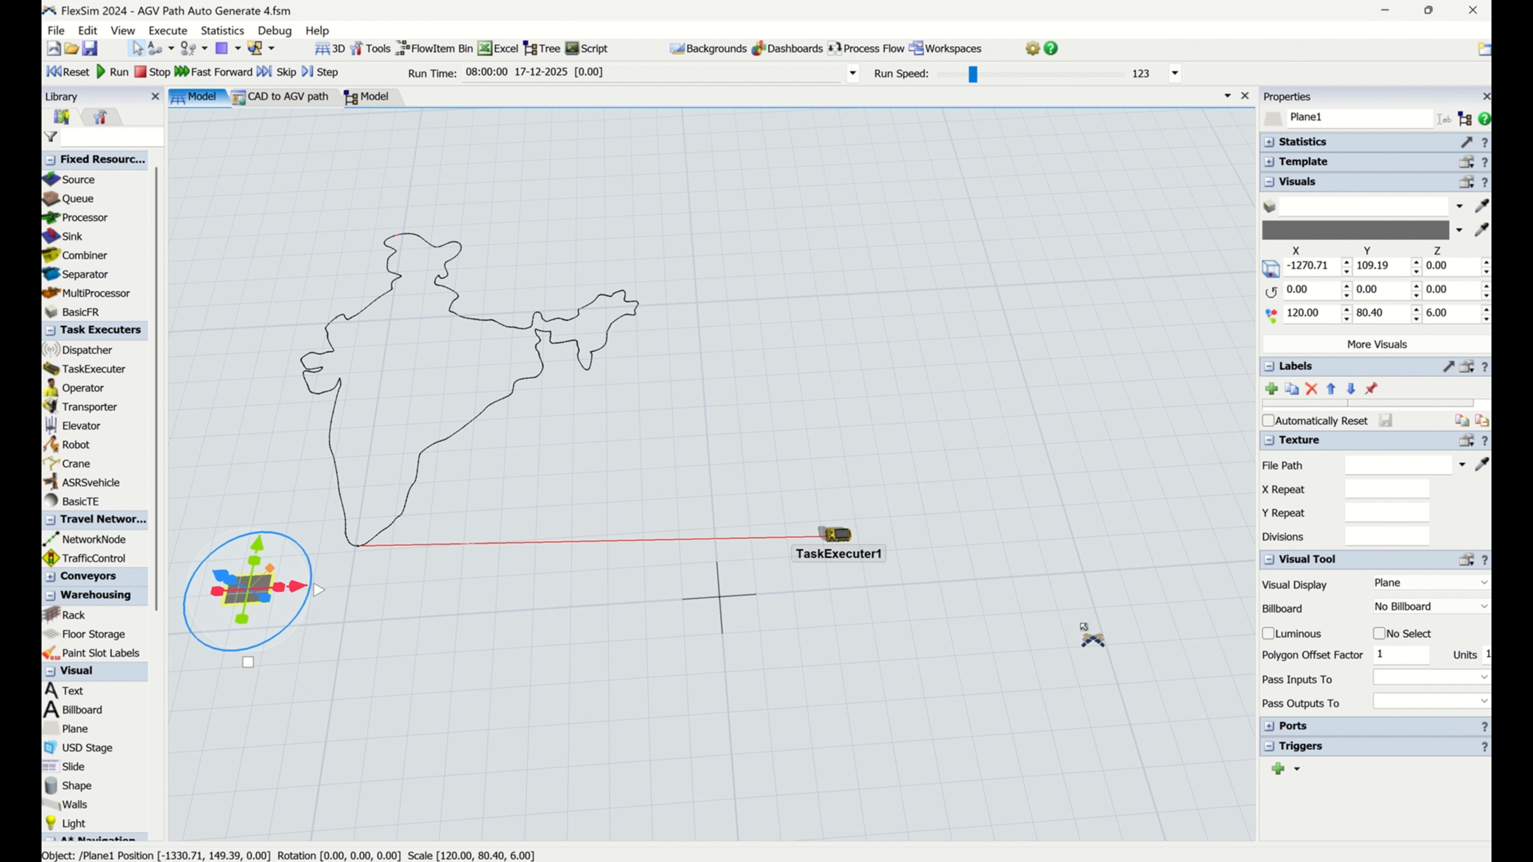
{"action": "left_click", "coordinate": [1003, 552]}
{"action": "left_click_drag", "start_coordinate": [1003, 552], "coordinate": [1043, 566]}
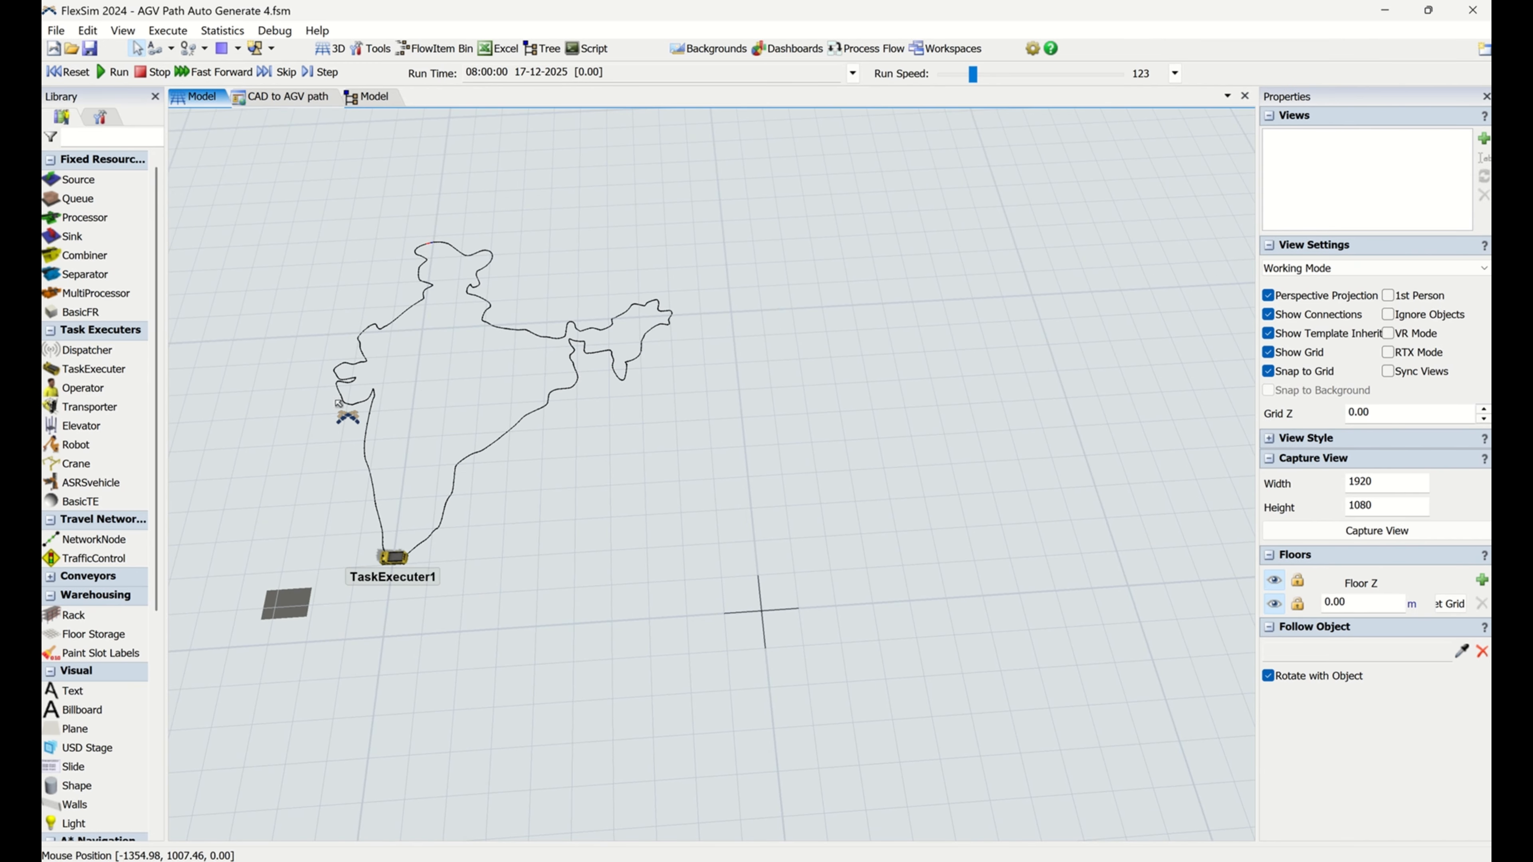
- Detach the CAD to AGV path view into a floating window and show the 3D model behind it
{"action": "left_click", "coordinate": [284, 99]}
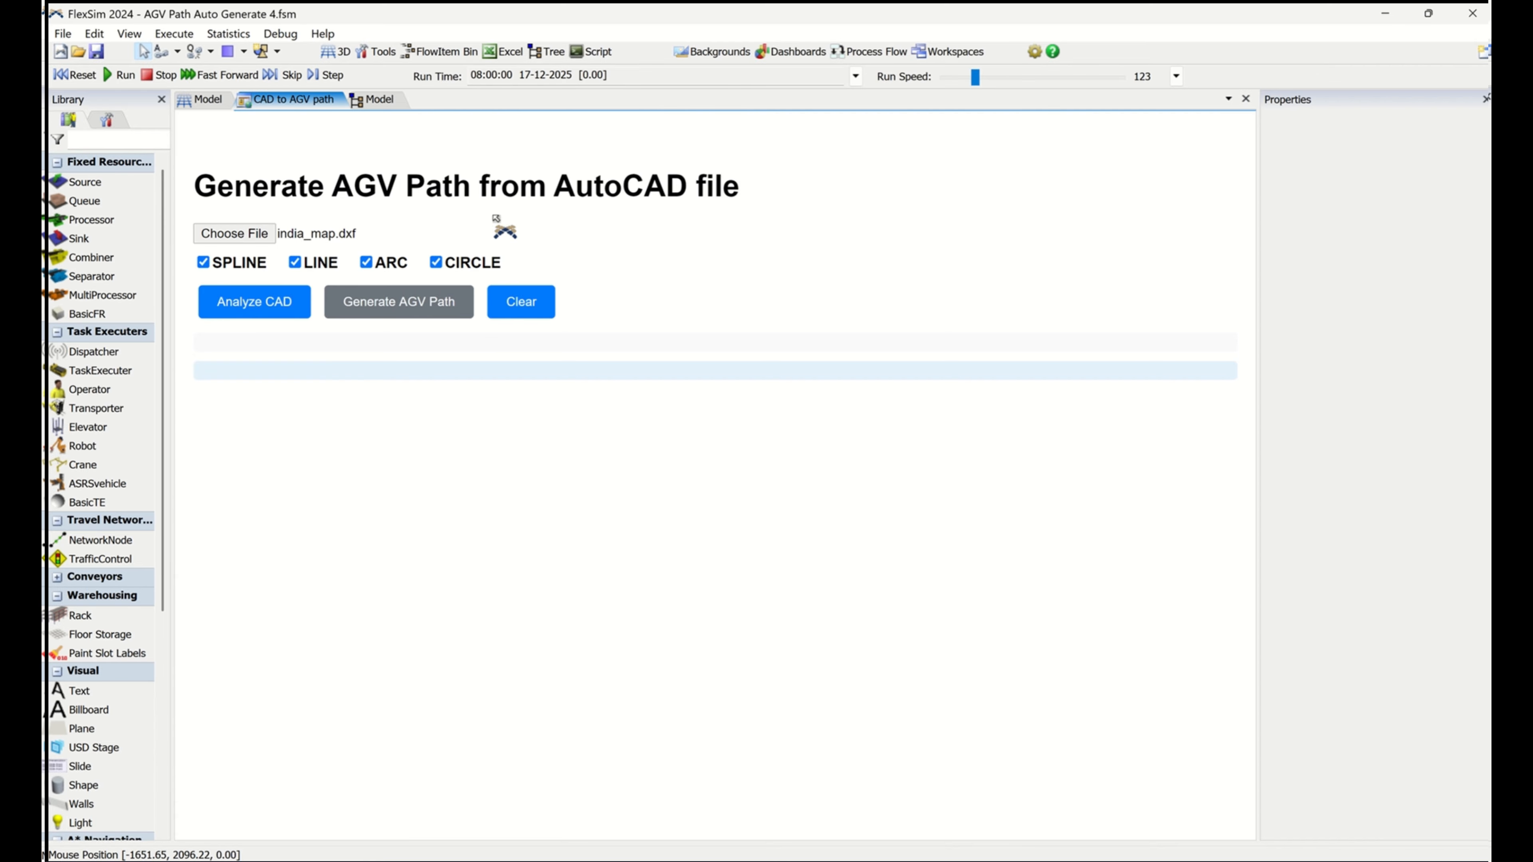
{"action": "left_click_drag", "start_coordinate": [496, 218], "coordinate": [186, 135]}
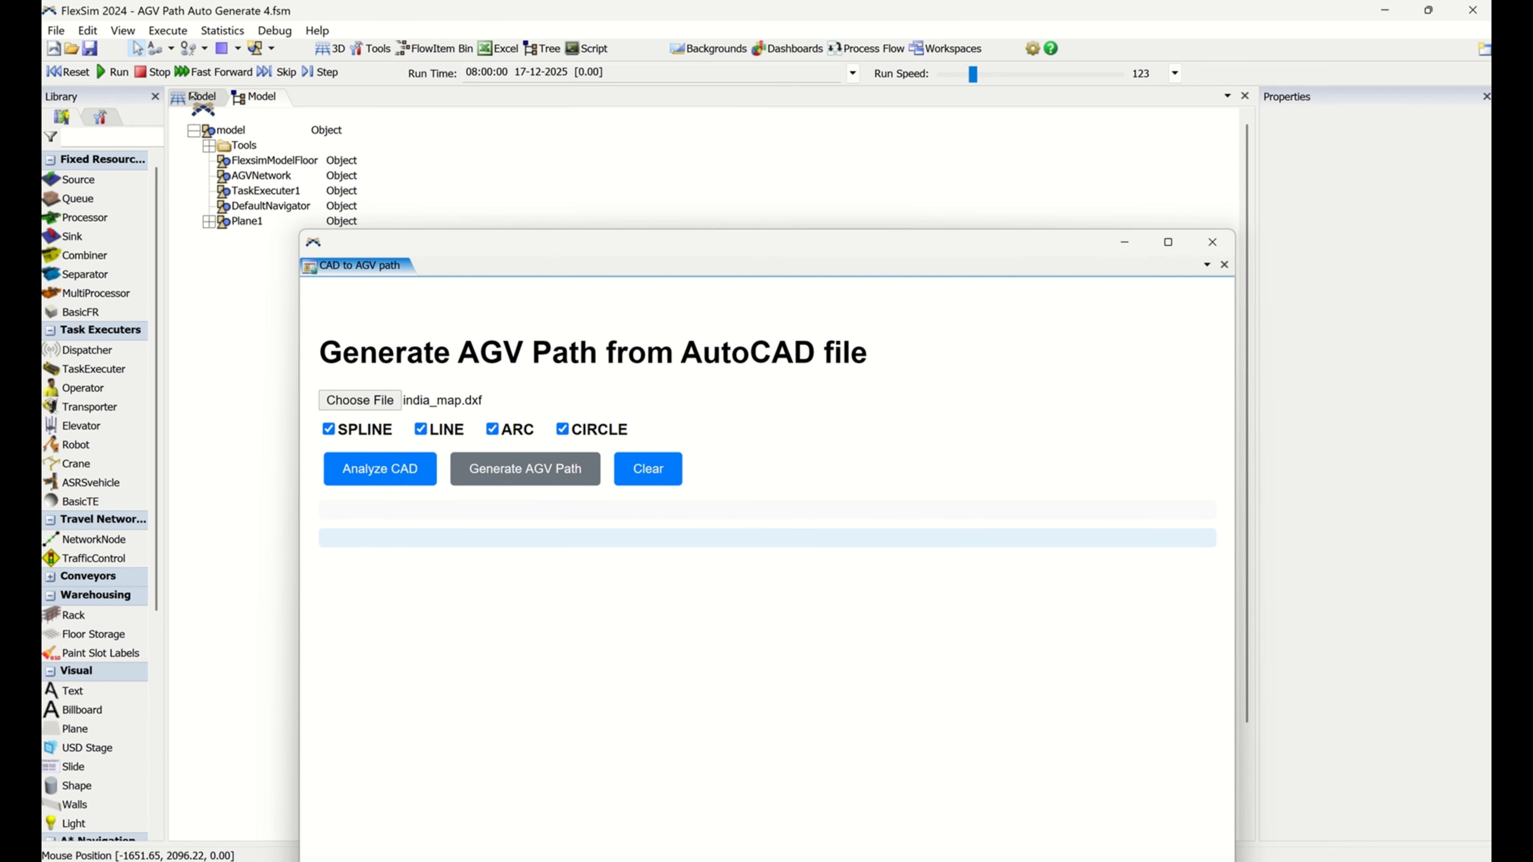
{"action": "left_click", "coordinate": [218, 226]}
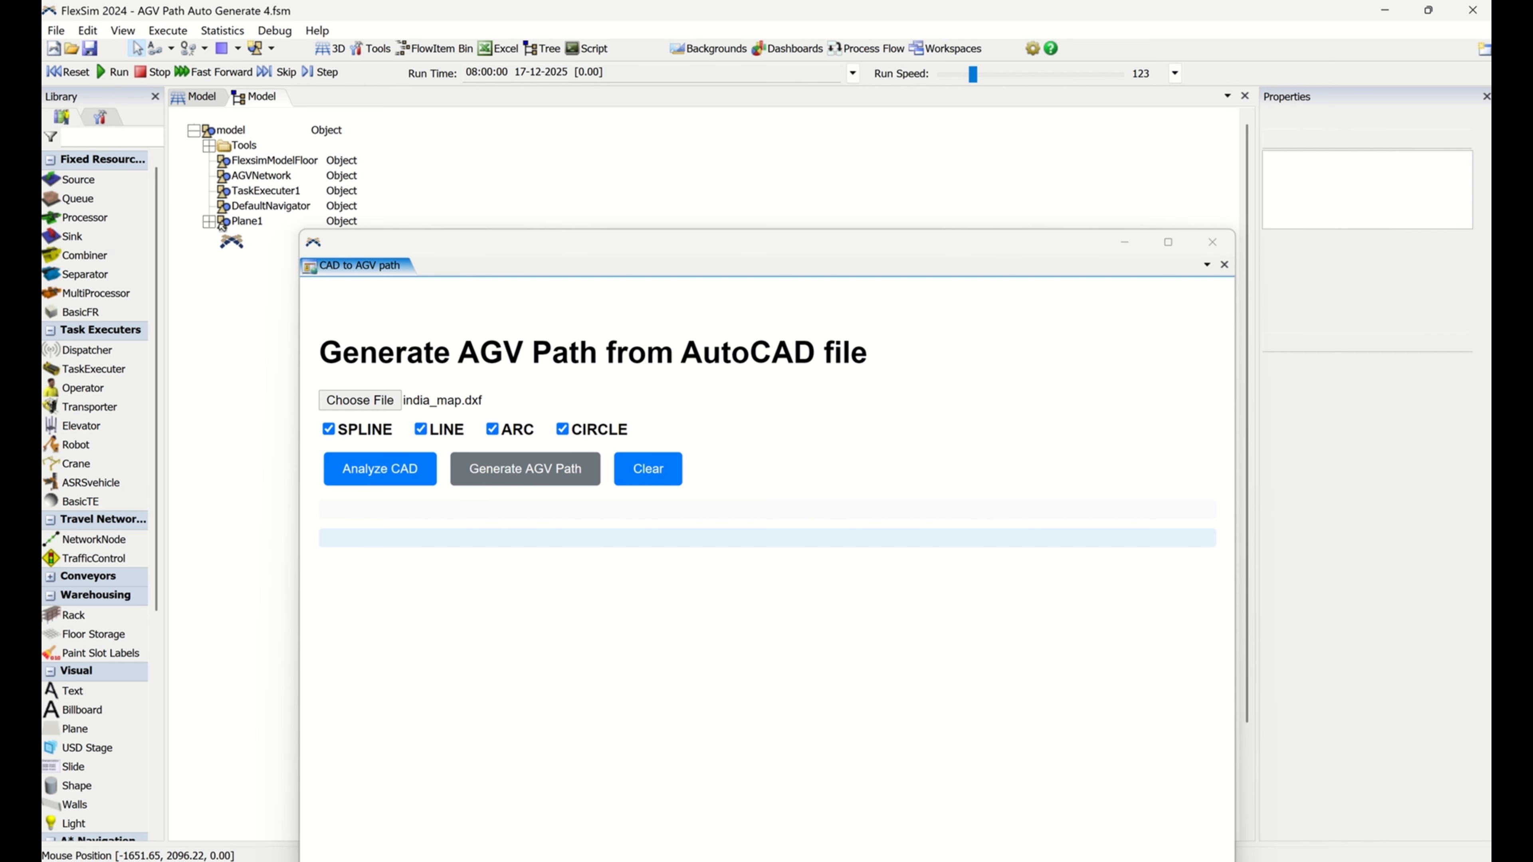
{"action": "left_click", "coordinate": [229, 260]}
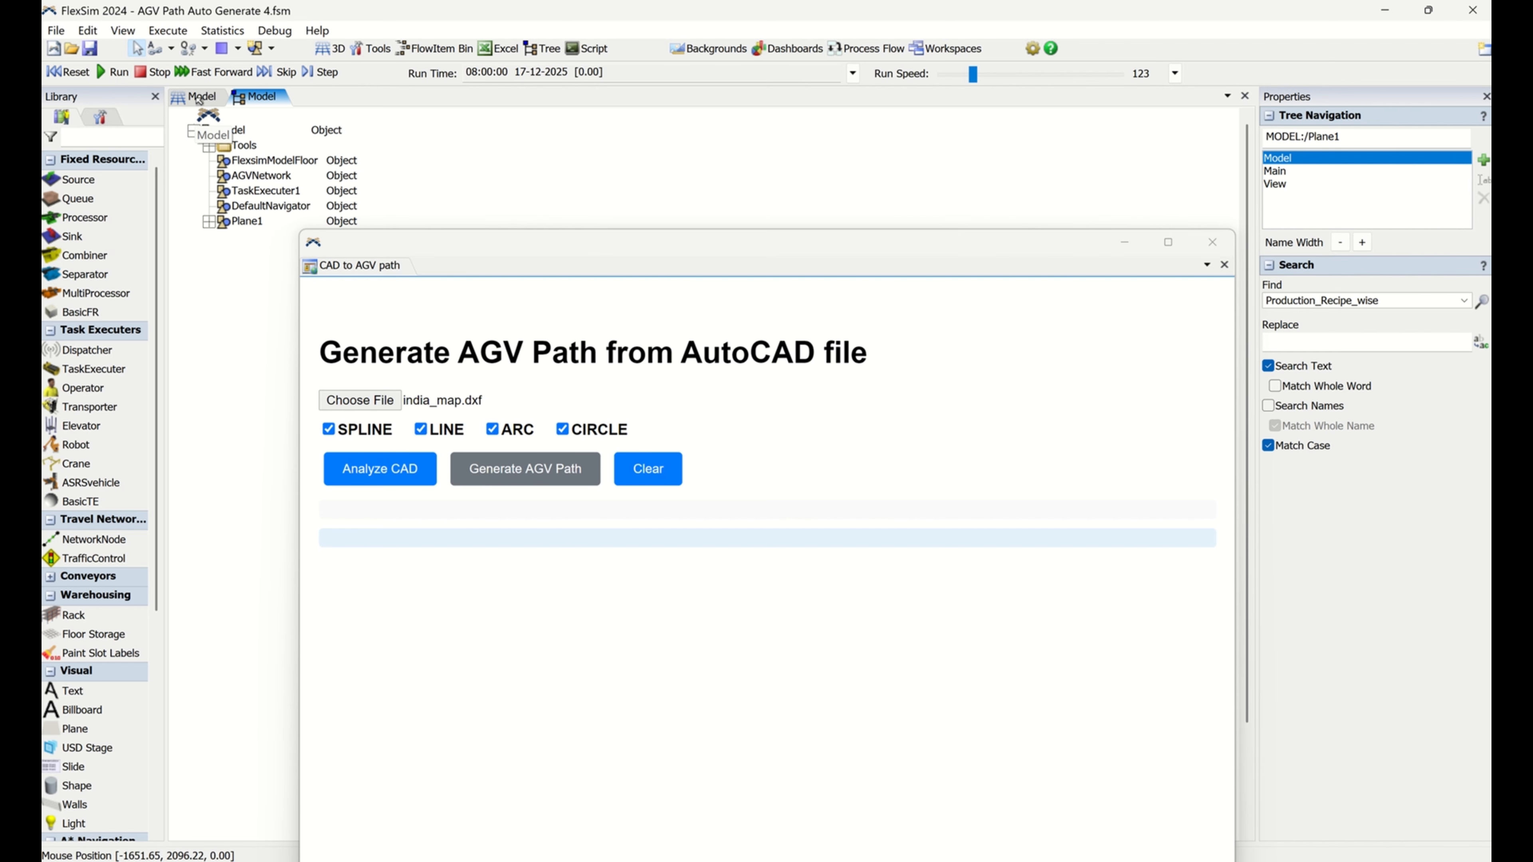
{"action": "left_click_drag", "start_coordinate": [229, 117], "coordinate": [211, 96]}
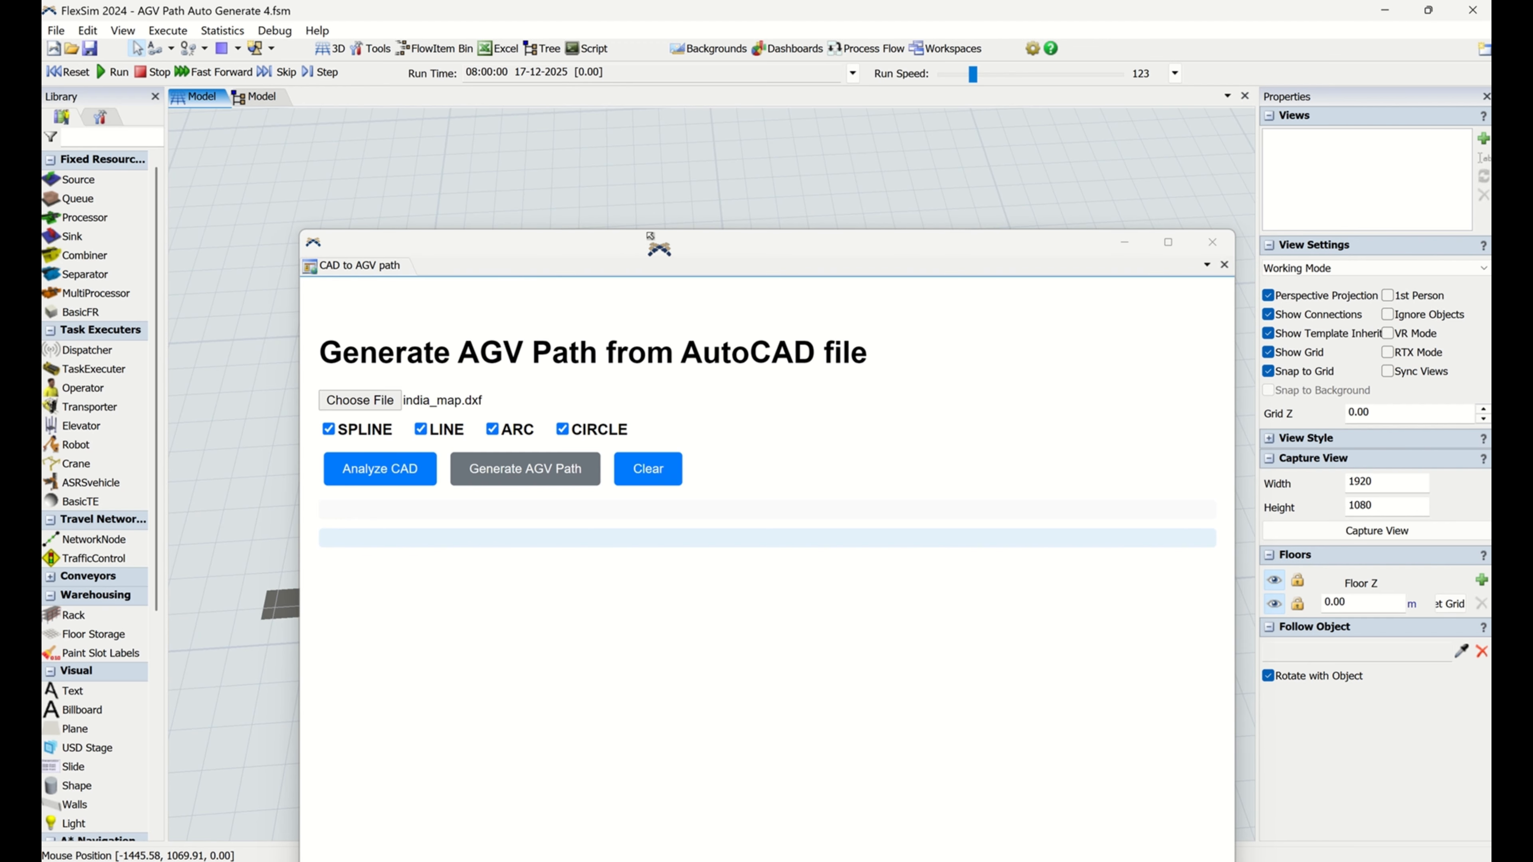
- Shrink the floating CAD to AGV path window and place it beside the map path so the model stays visible
{"action": "left_click_drag", "start_coordinate": [647, 229], "coordinate": [647, 413]}
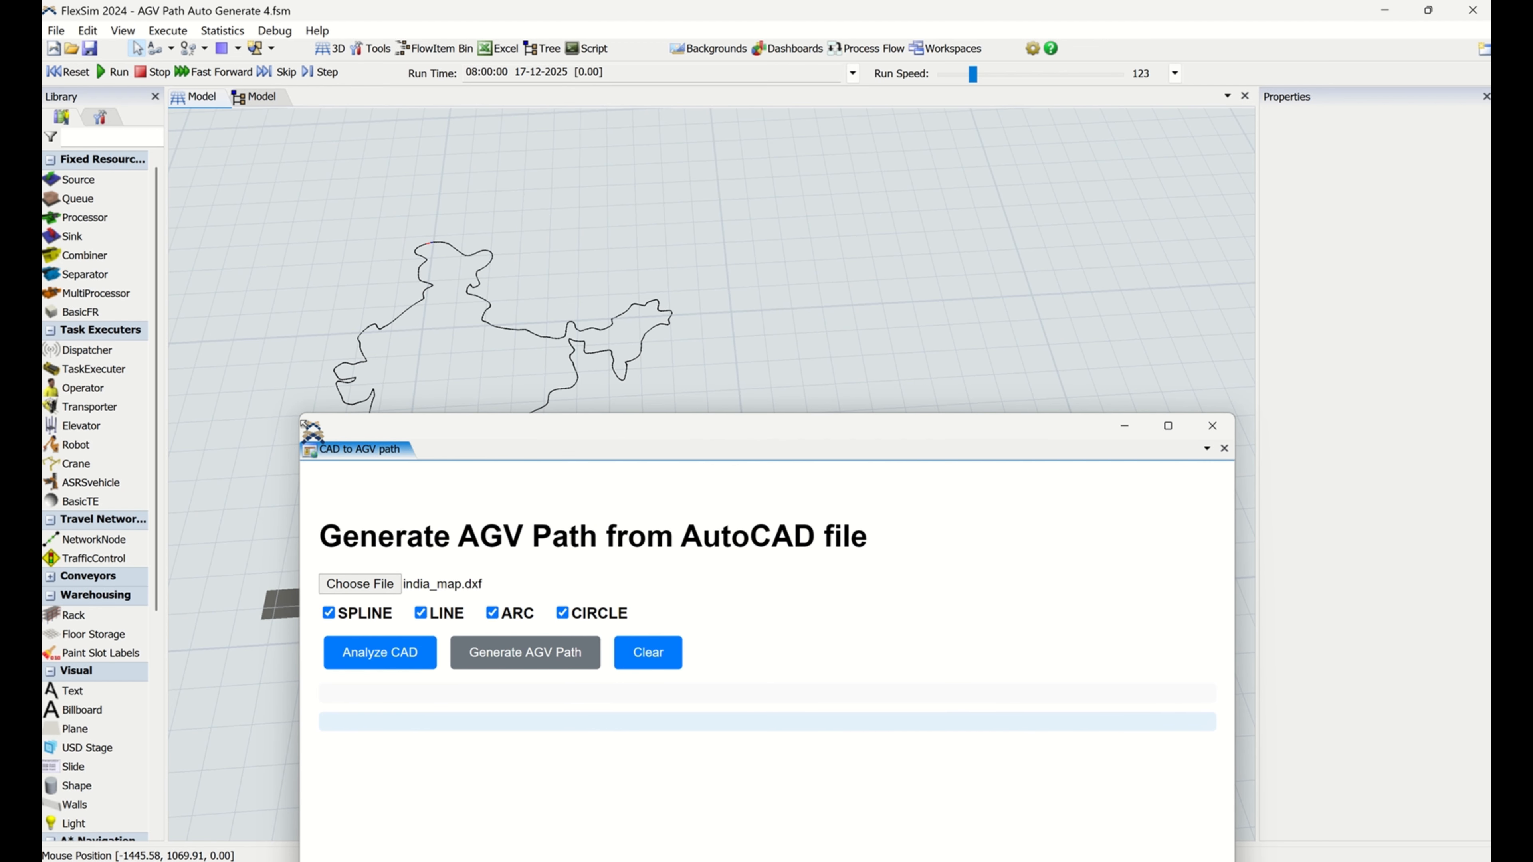
{"action": "left_click_drag", "start_coordinate": [356, 489], "coordinate": [626, 484]}
{"action": "left_click_drag", "start_coordinate": [895, 440], "coordinate": [1021, 172]}
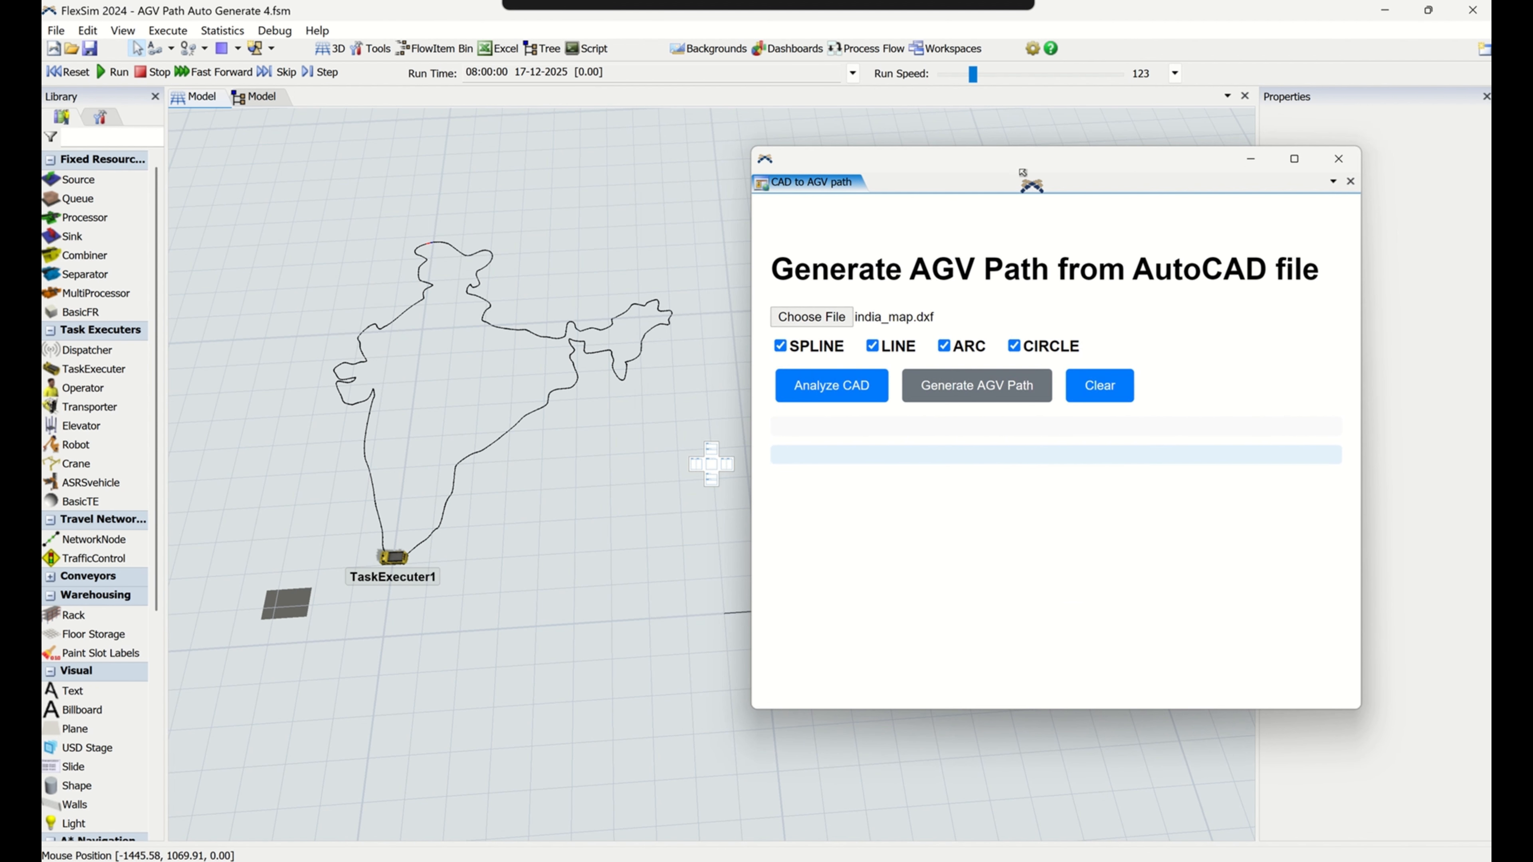
- Choose cat.dxf as the CAD file and analyze it, and dock the floating CAD to AGV path window with the model views
{"action": "left_click_drag", "start_coordinate": [637, 579], "coordinate": [212, 577]}
{"action": "left_click", "coordinate": [948, 593]}
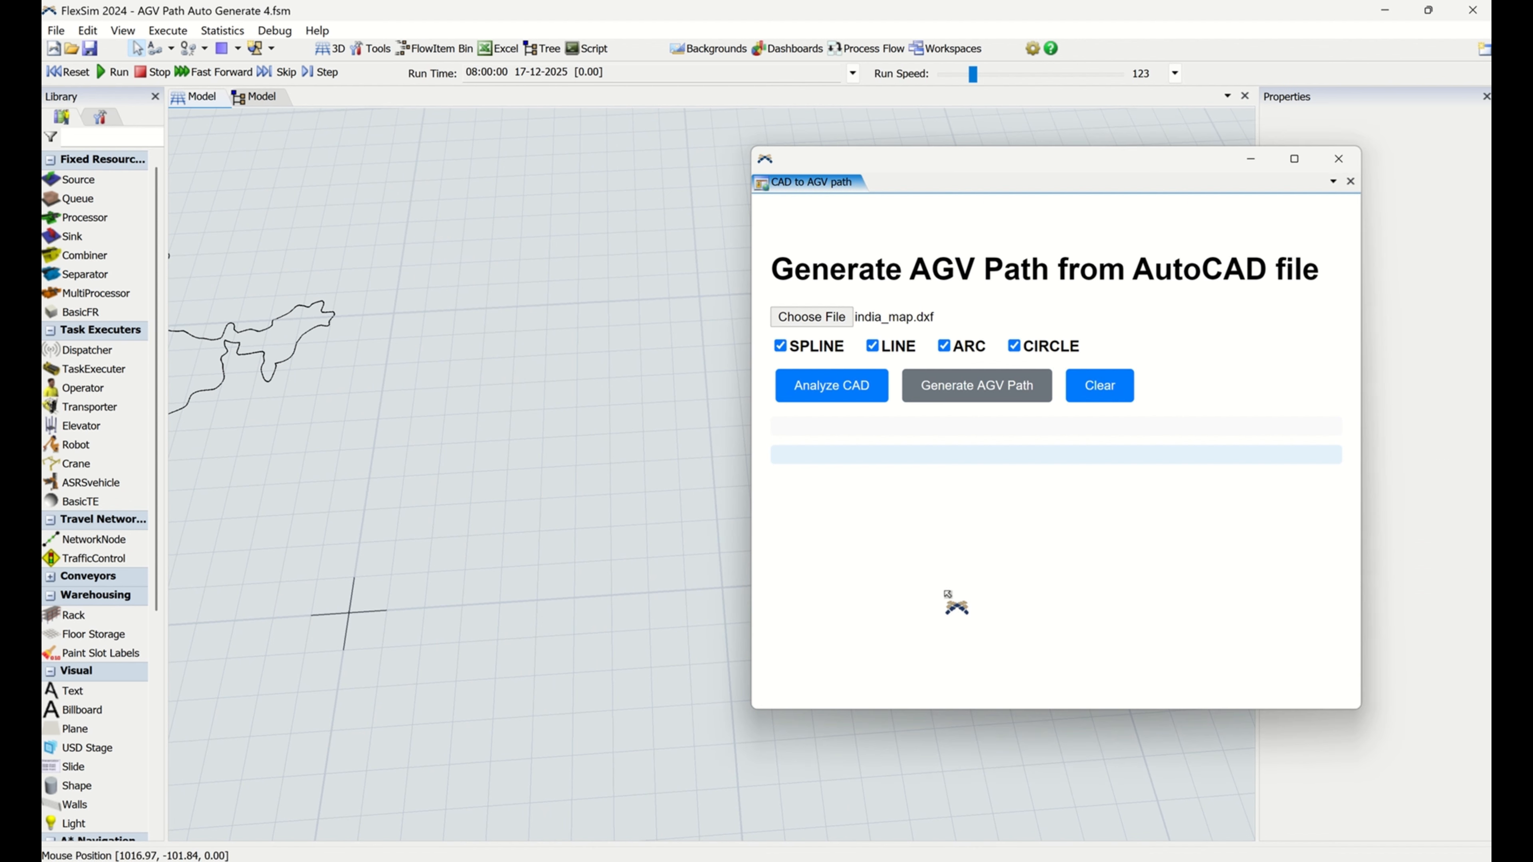
{"action": "left_click", "coordinate": [830, 318]}
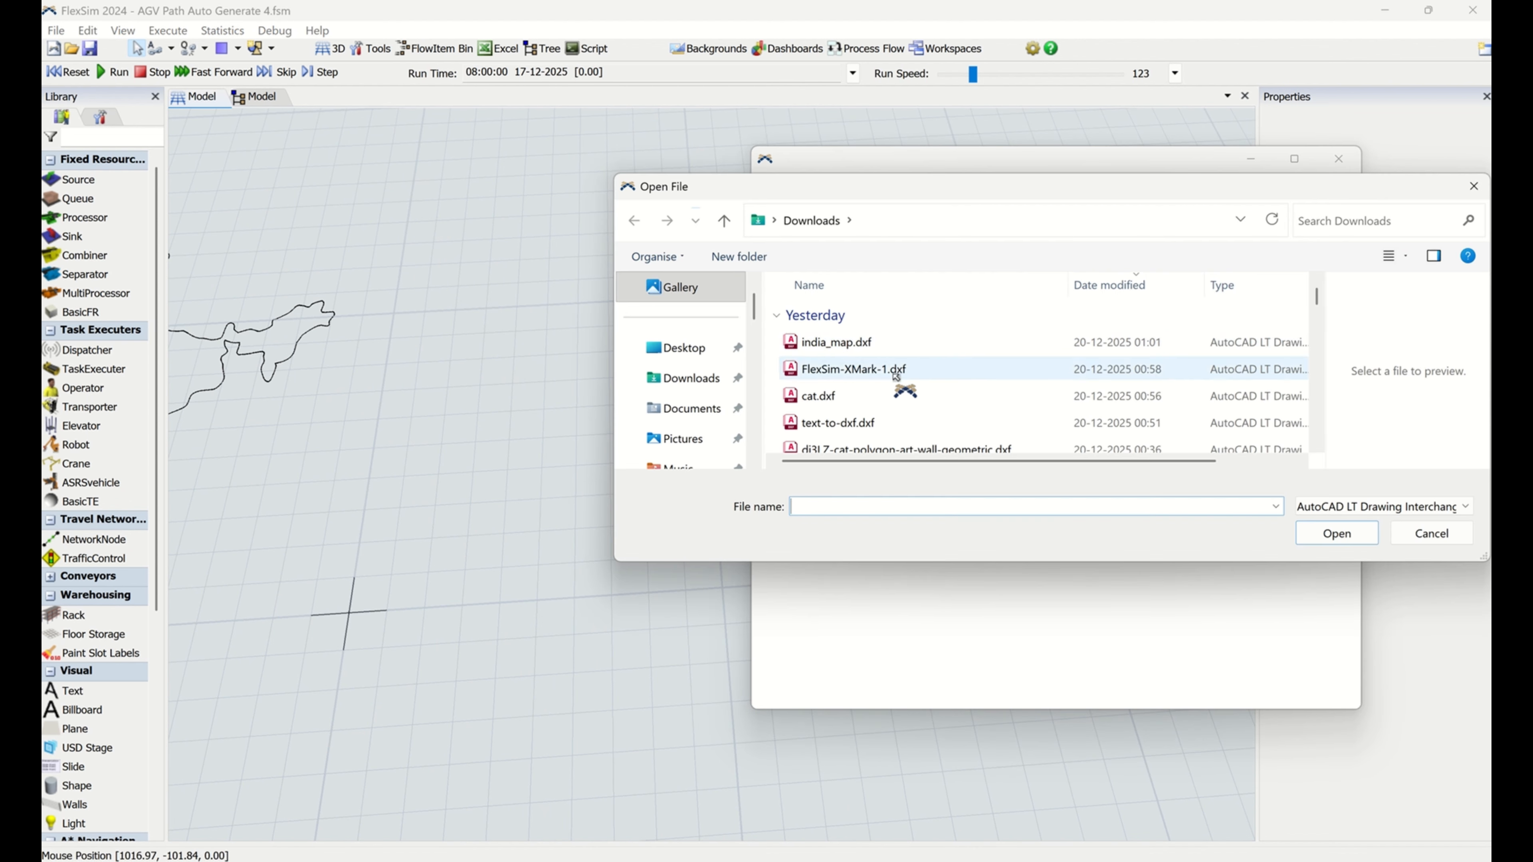
{"action": "left_click", "coordinate": [838, 396]}
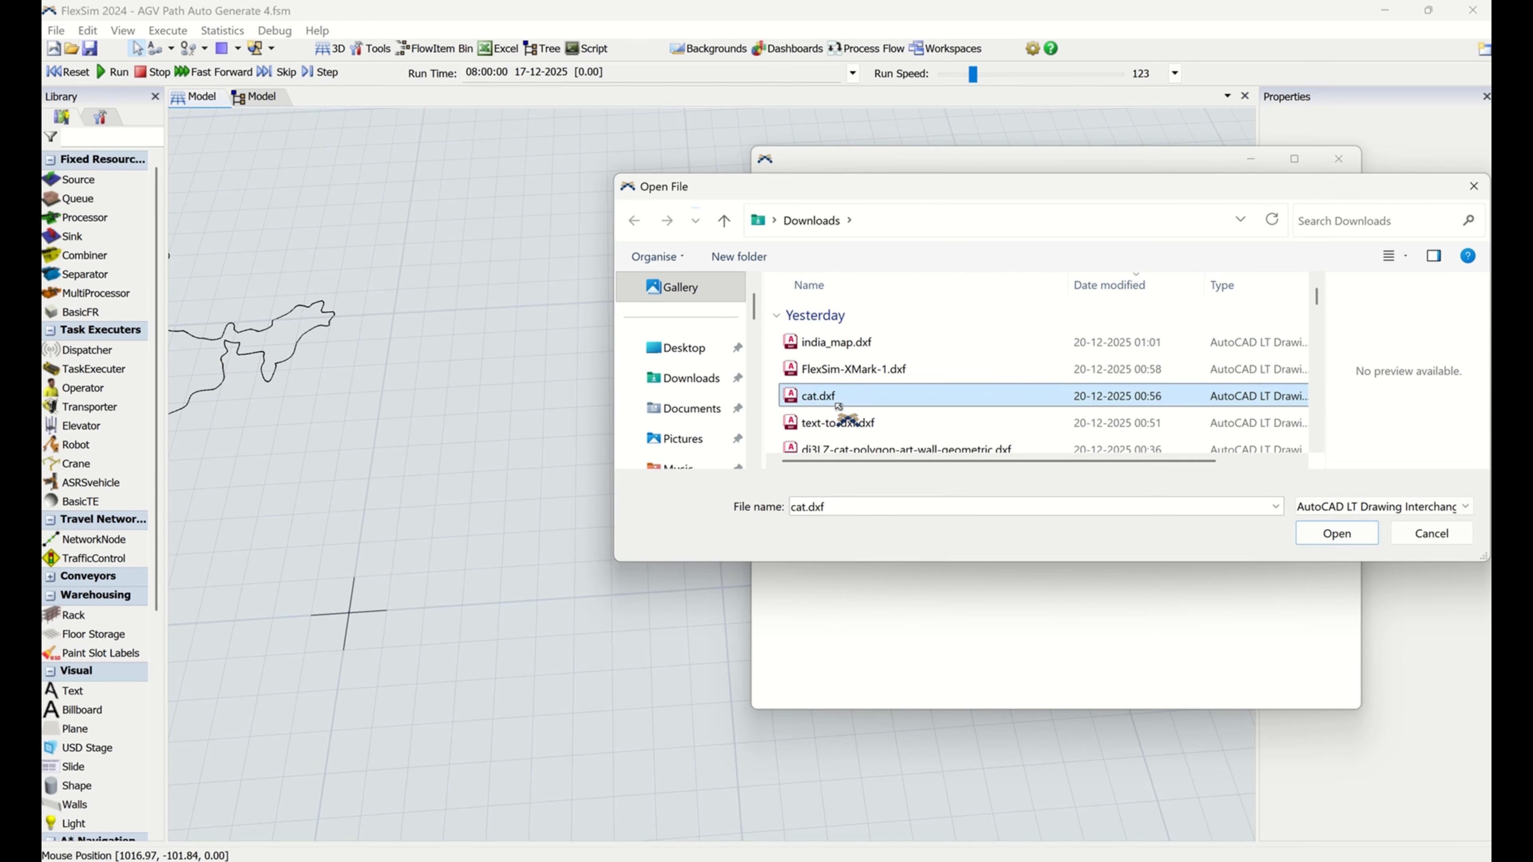
{"action": "left_click", "coordinate": [1324, 535]}
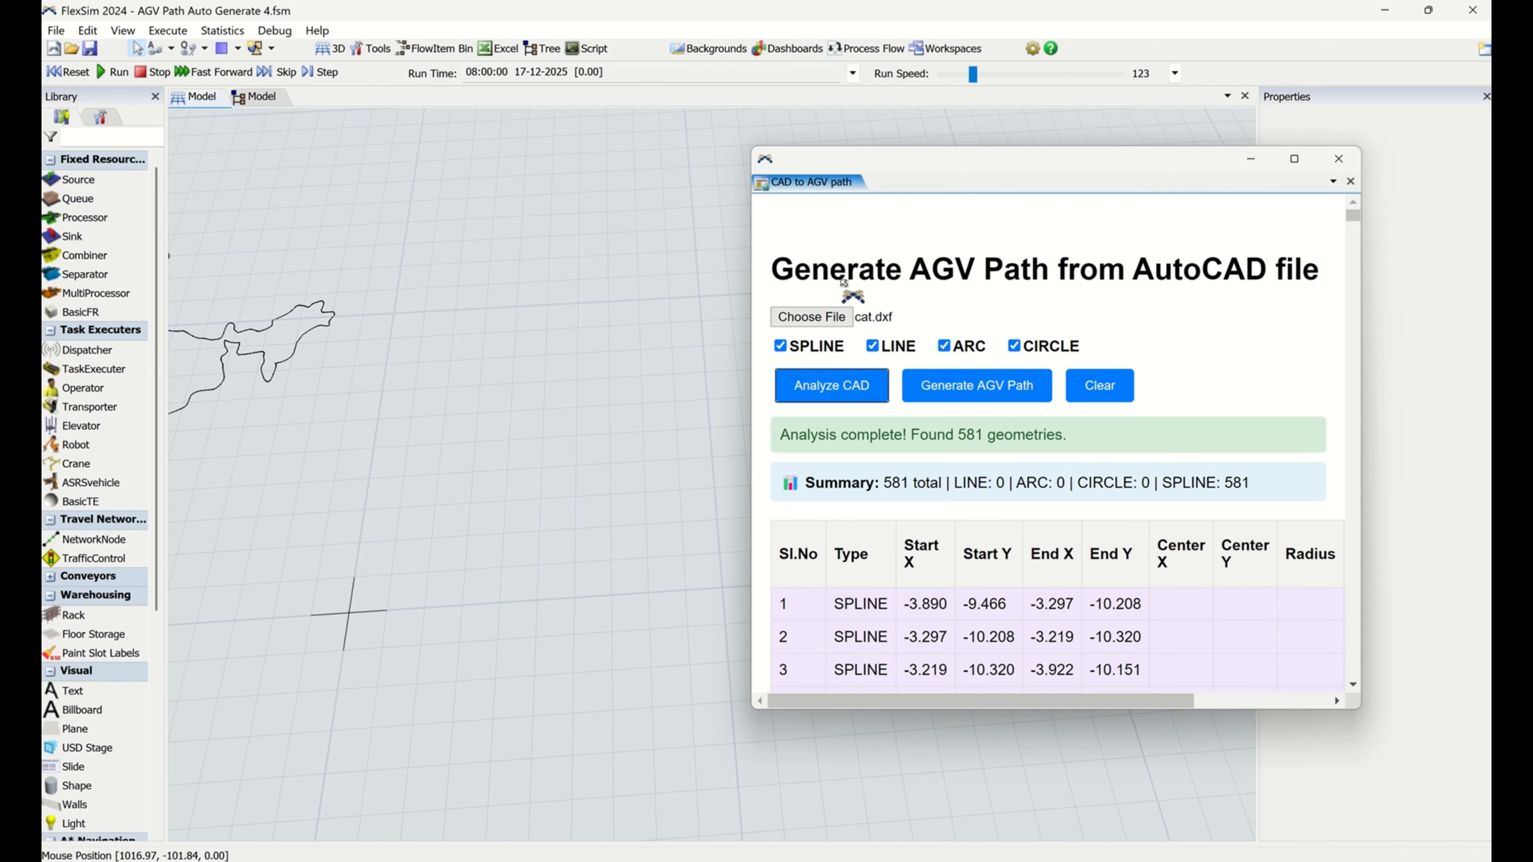
{"action": "left_click_drag", "start_coordinate": [994, 164], "coordinate": [723, 471]}
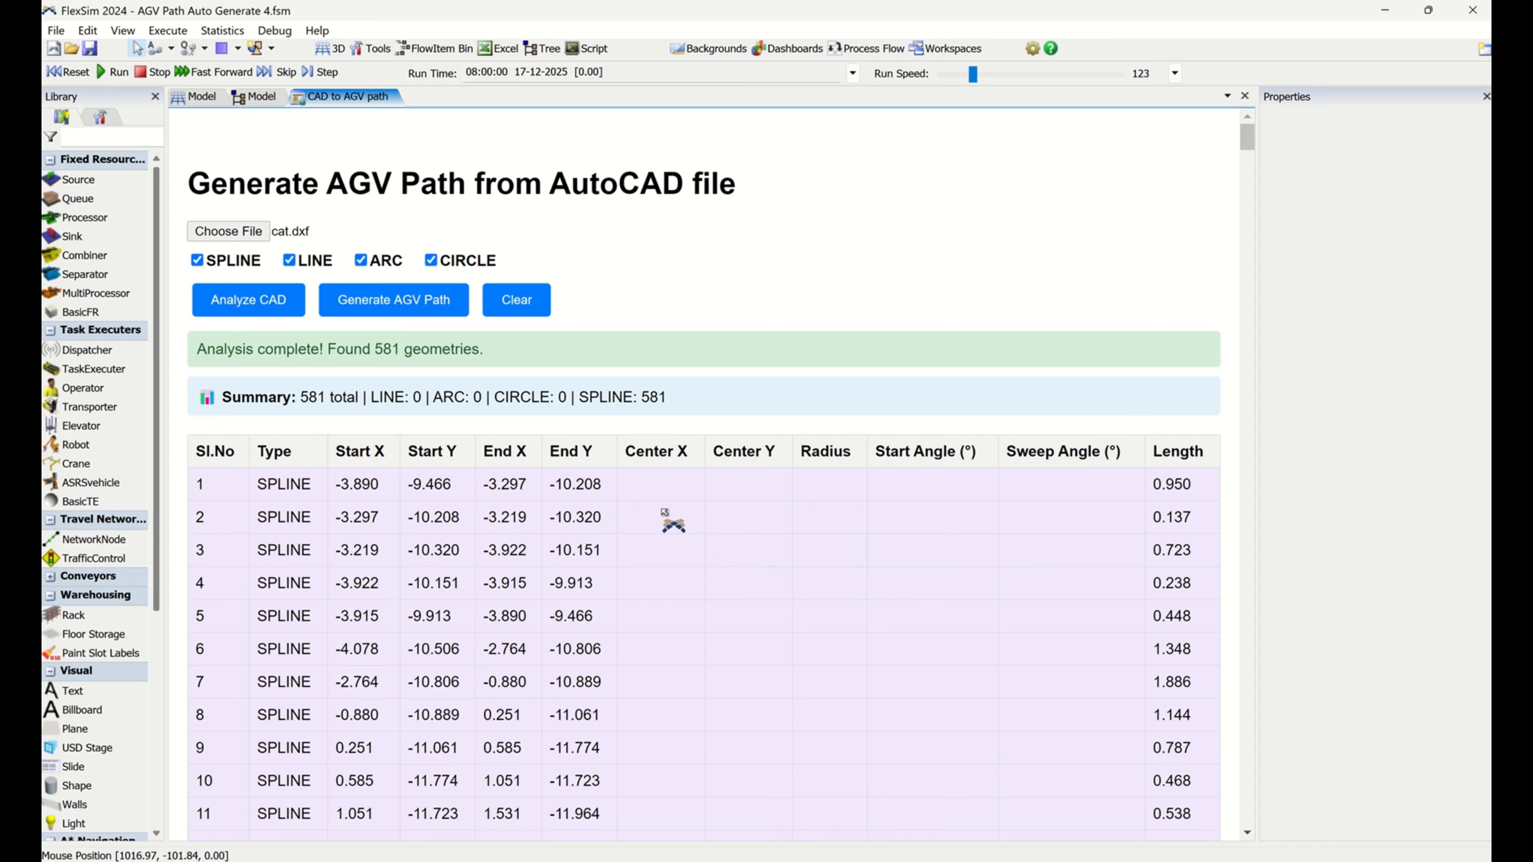
- Replace the chosen CAD file with india_map.dxf and analyze its geometries
{"action": "left_click", "coordinate": [242, 237]}
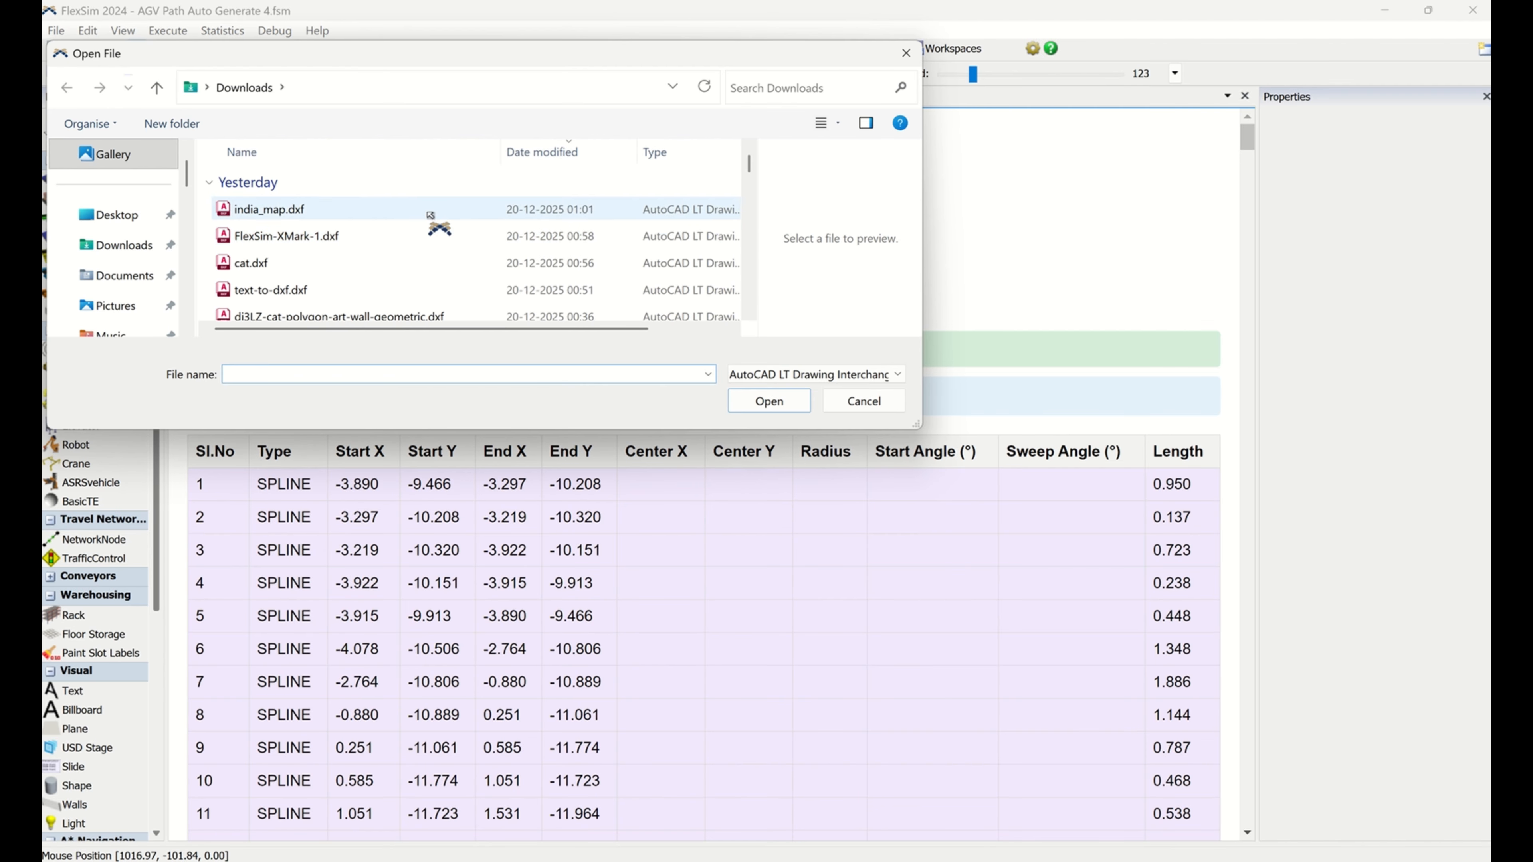
{"action": "double_click", "coordinate": [269, 209]}
{"action": "left_click", "coordinate": [248, 299]}
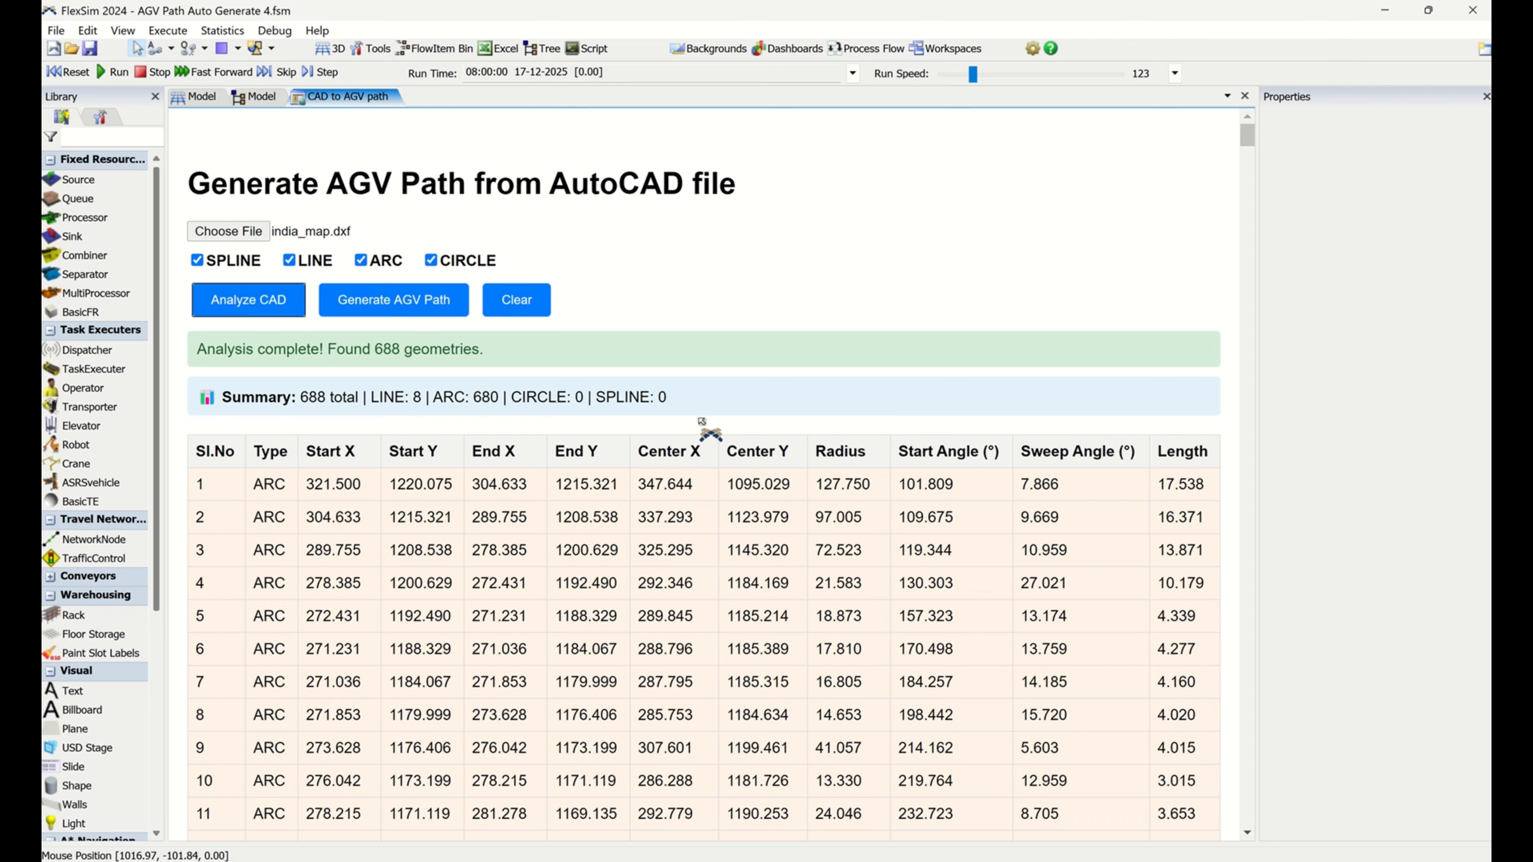
- Load inputExploded.dxf from the Downloads folder as the CAD file and analyze its geometries
{"action": "left_click", "coordinate": [228, 231]}
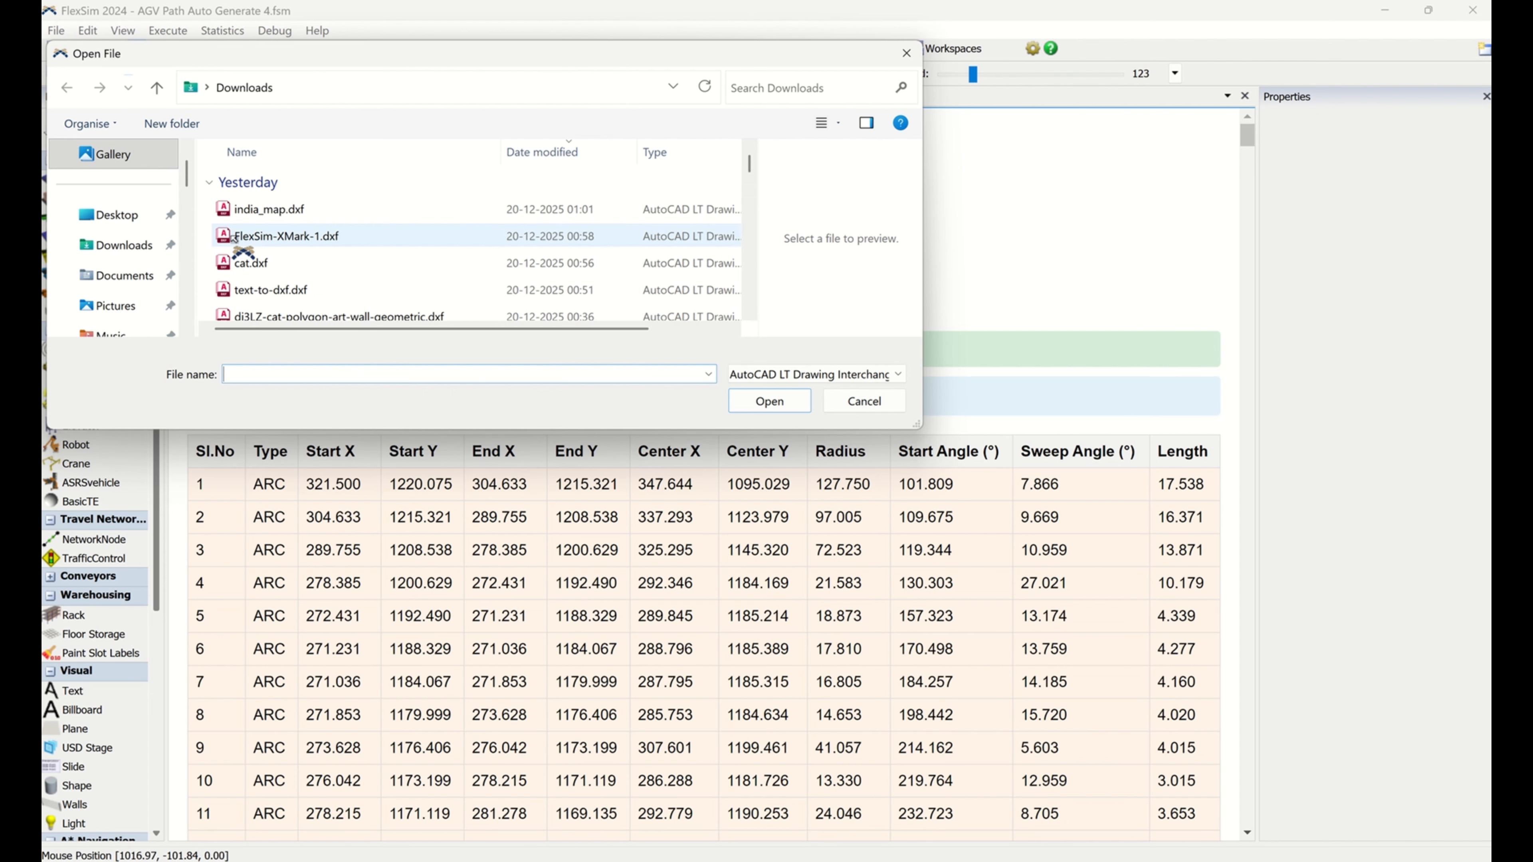
{"action": "scroll", "coordinate": [314, 250], "scroll_direction": "down", "scroll_amount": 2}
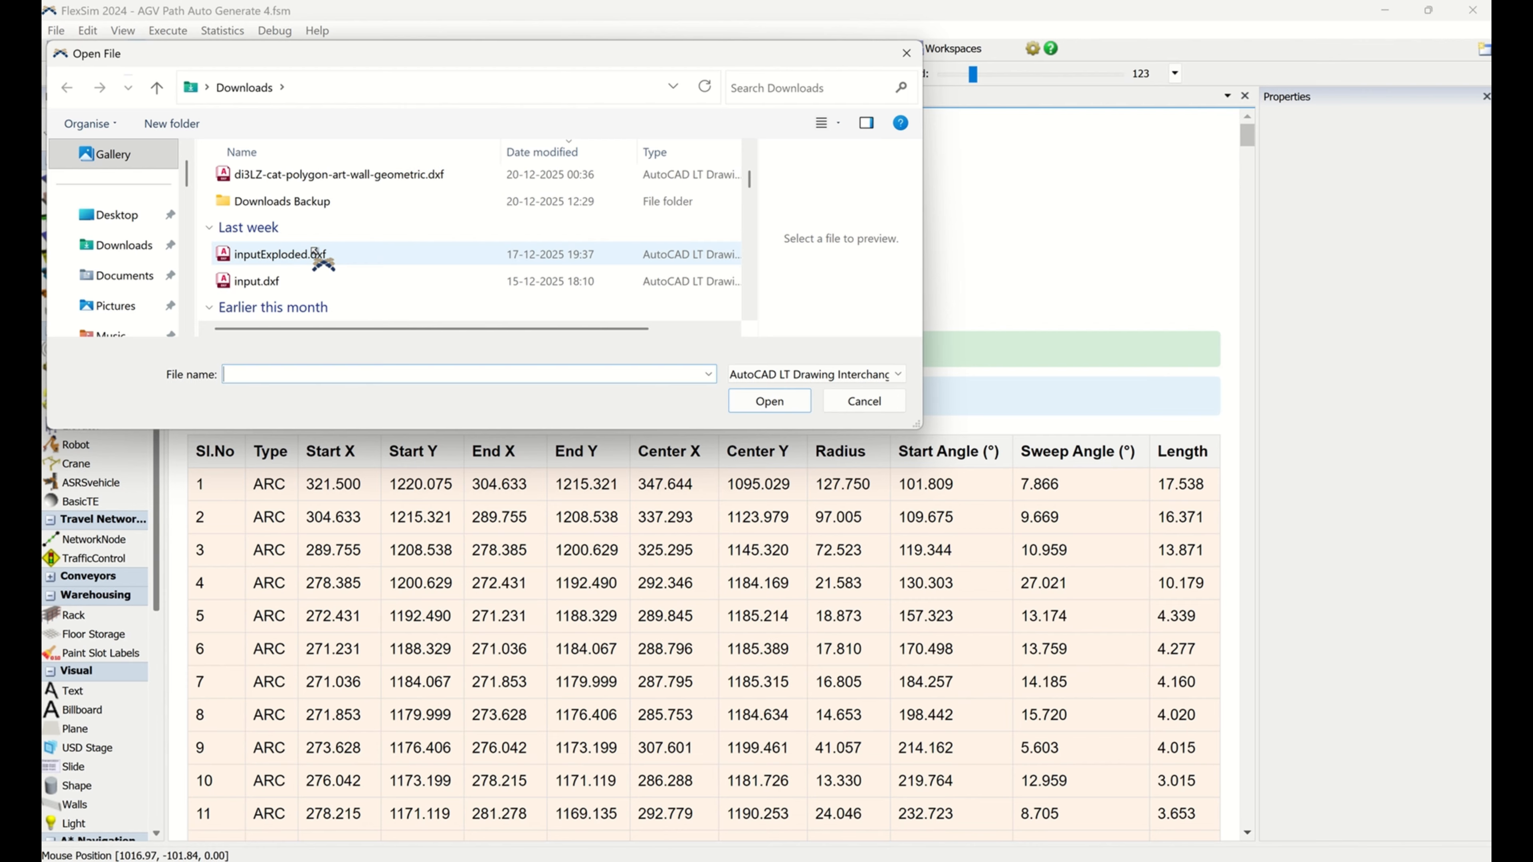
{"action": "left_click", "coordinate": [315, 256]}
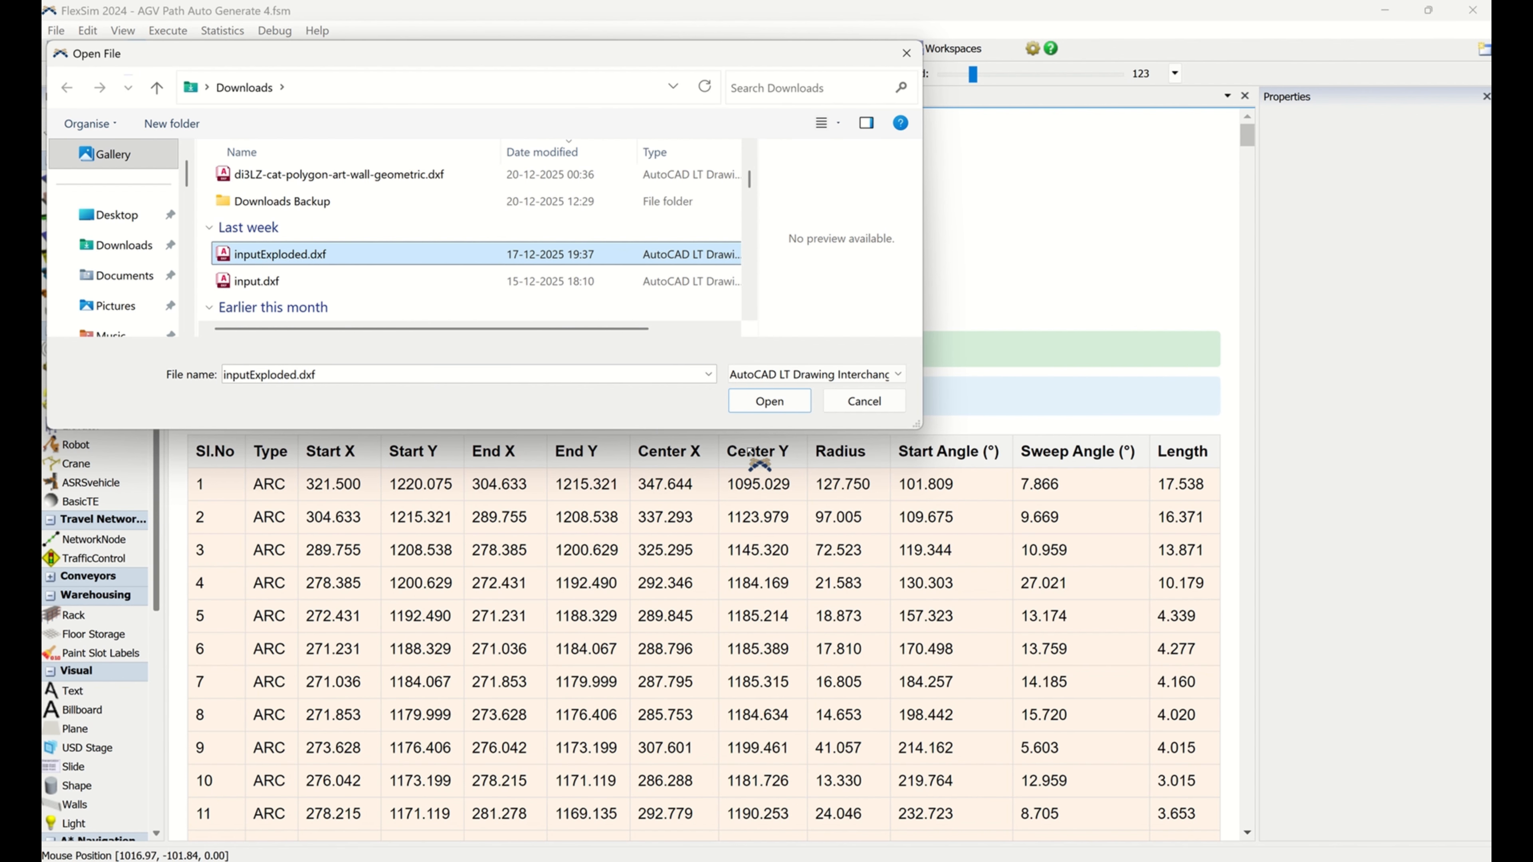
{"action": "left_click", "coordinate": [768, 401]}
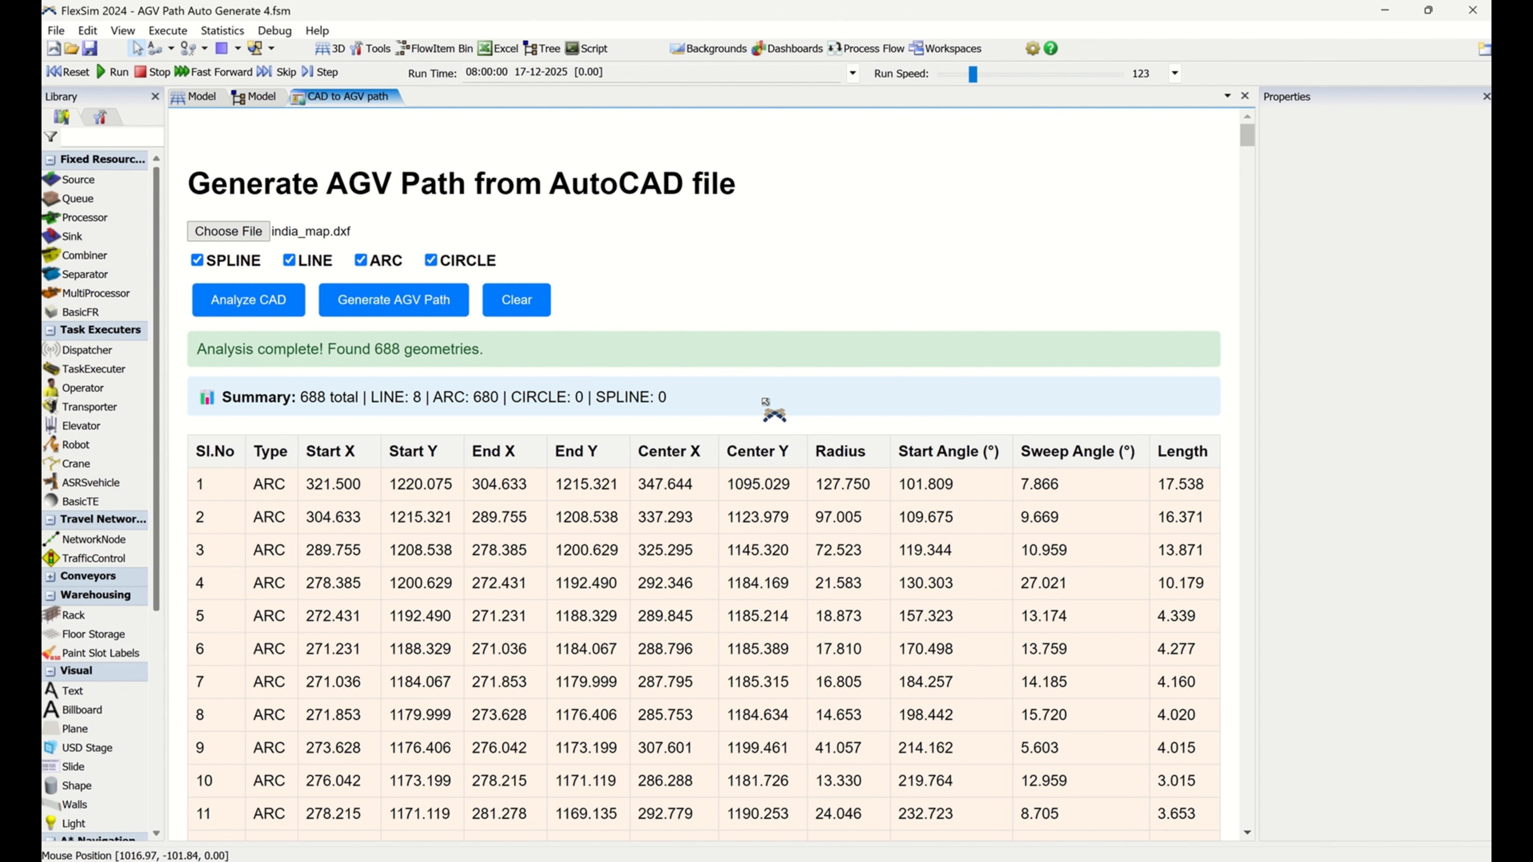
{"action": "left_click", "coordinate": [230, 315]}
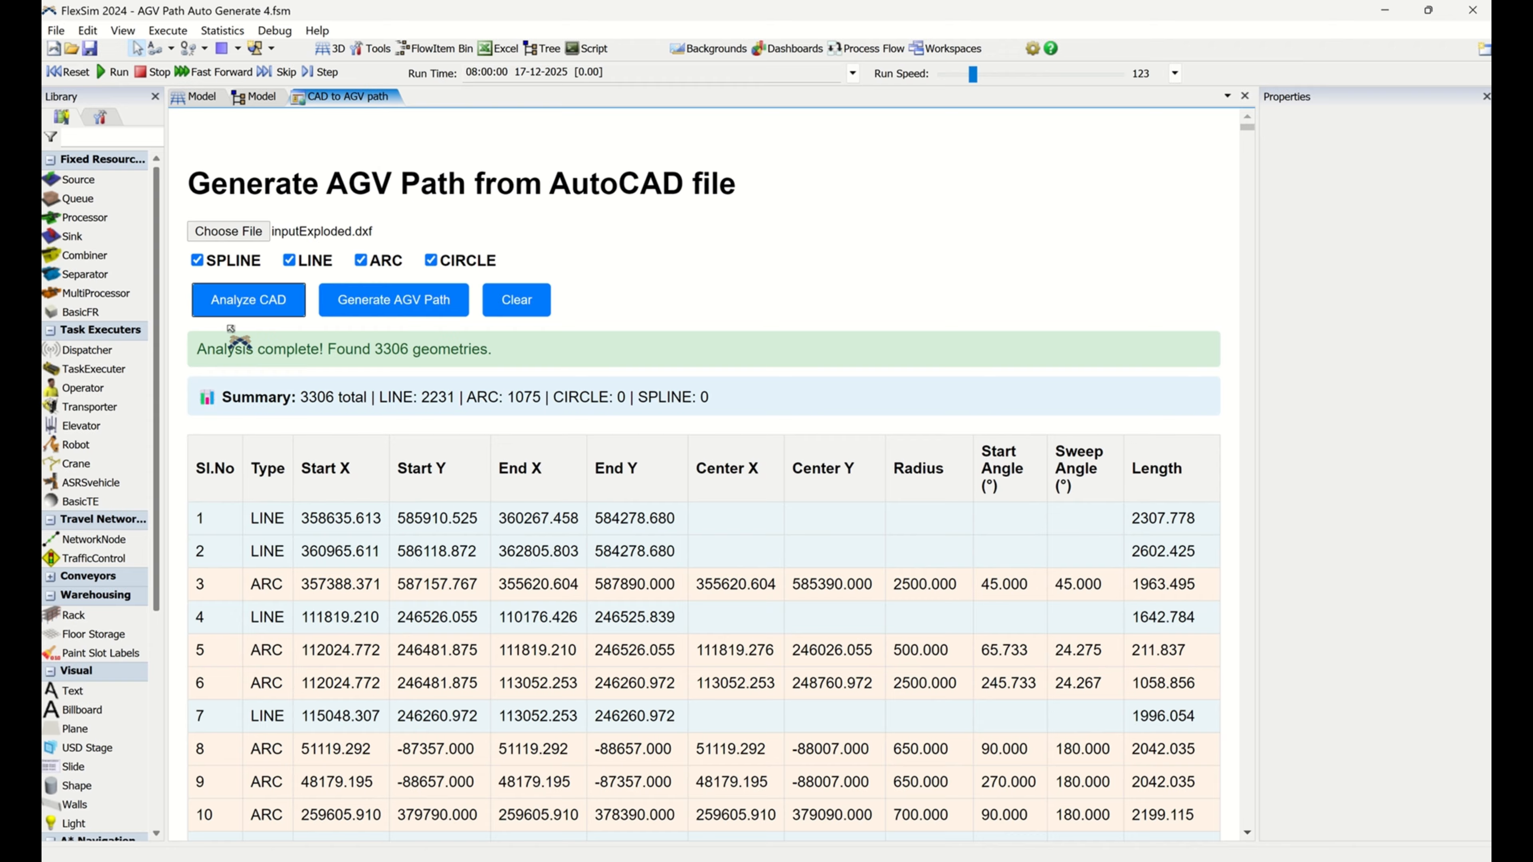
- Switch the CAD file back to cat.dxf, analyze it, and look through the listed spline geometries
{"action": "left_click", "coordinate": [247, 234]}
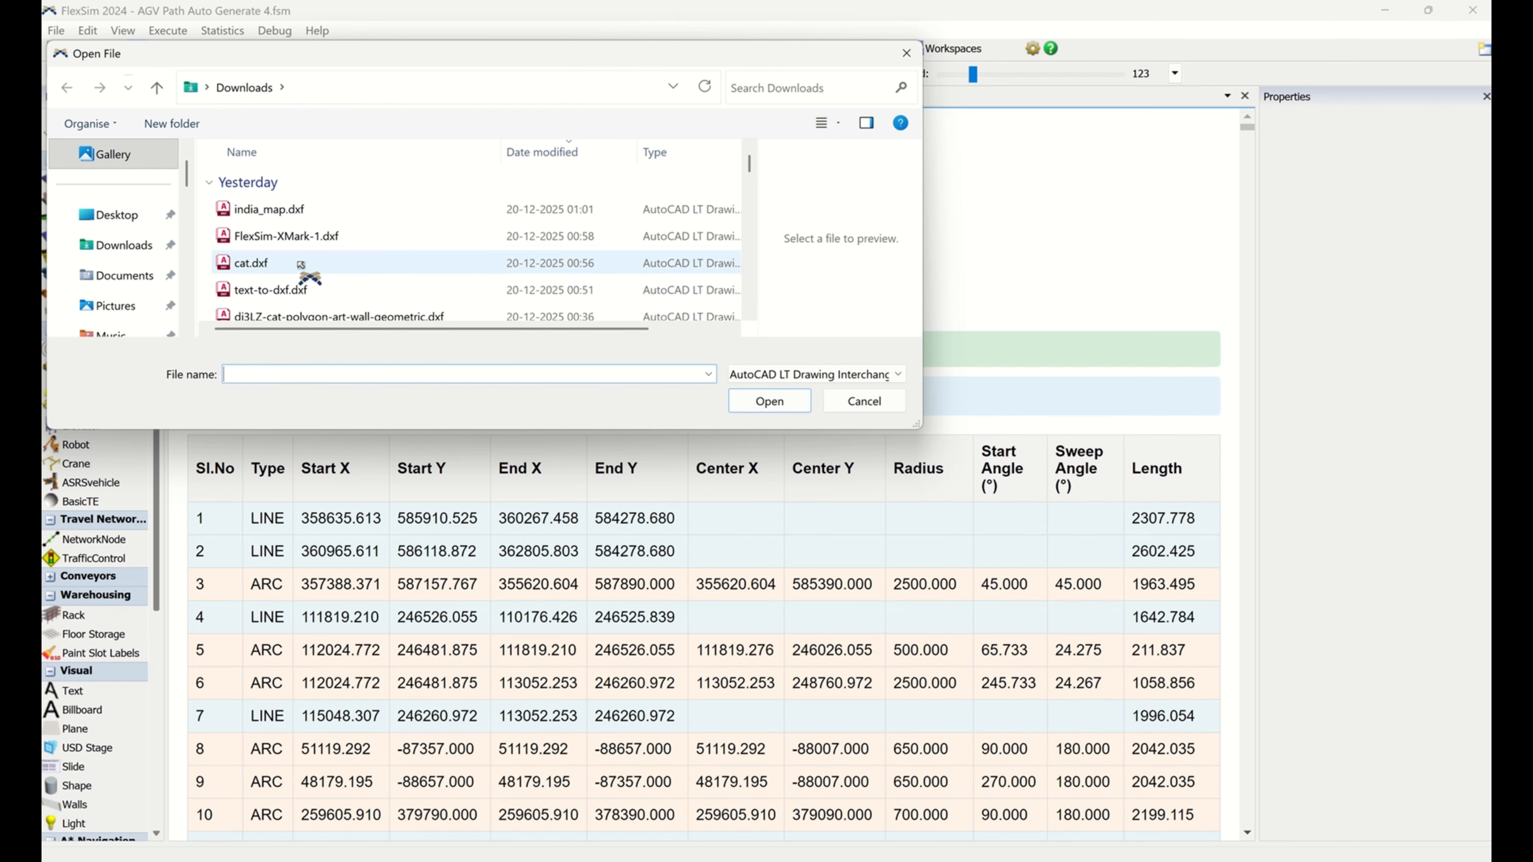
{"action": "left_click", "coordinate": [300, 263]}
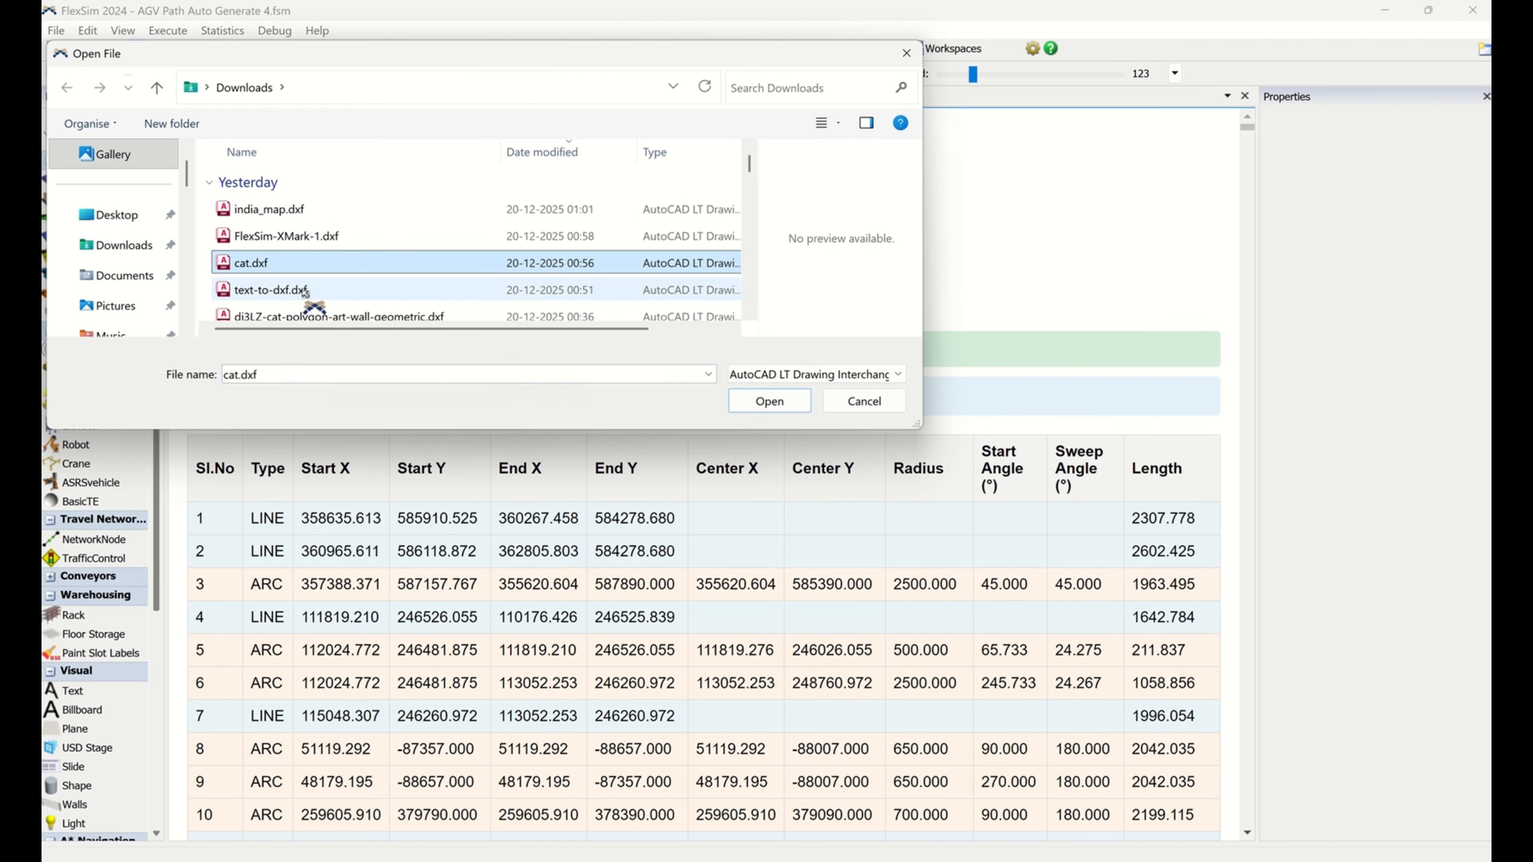
{"action": "left_click", "coordinate": [776, 404]}
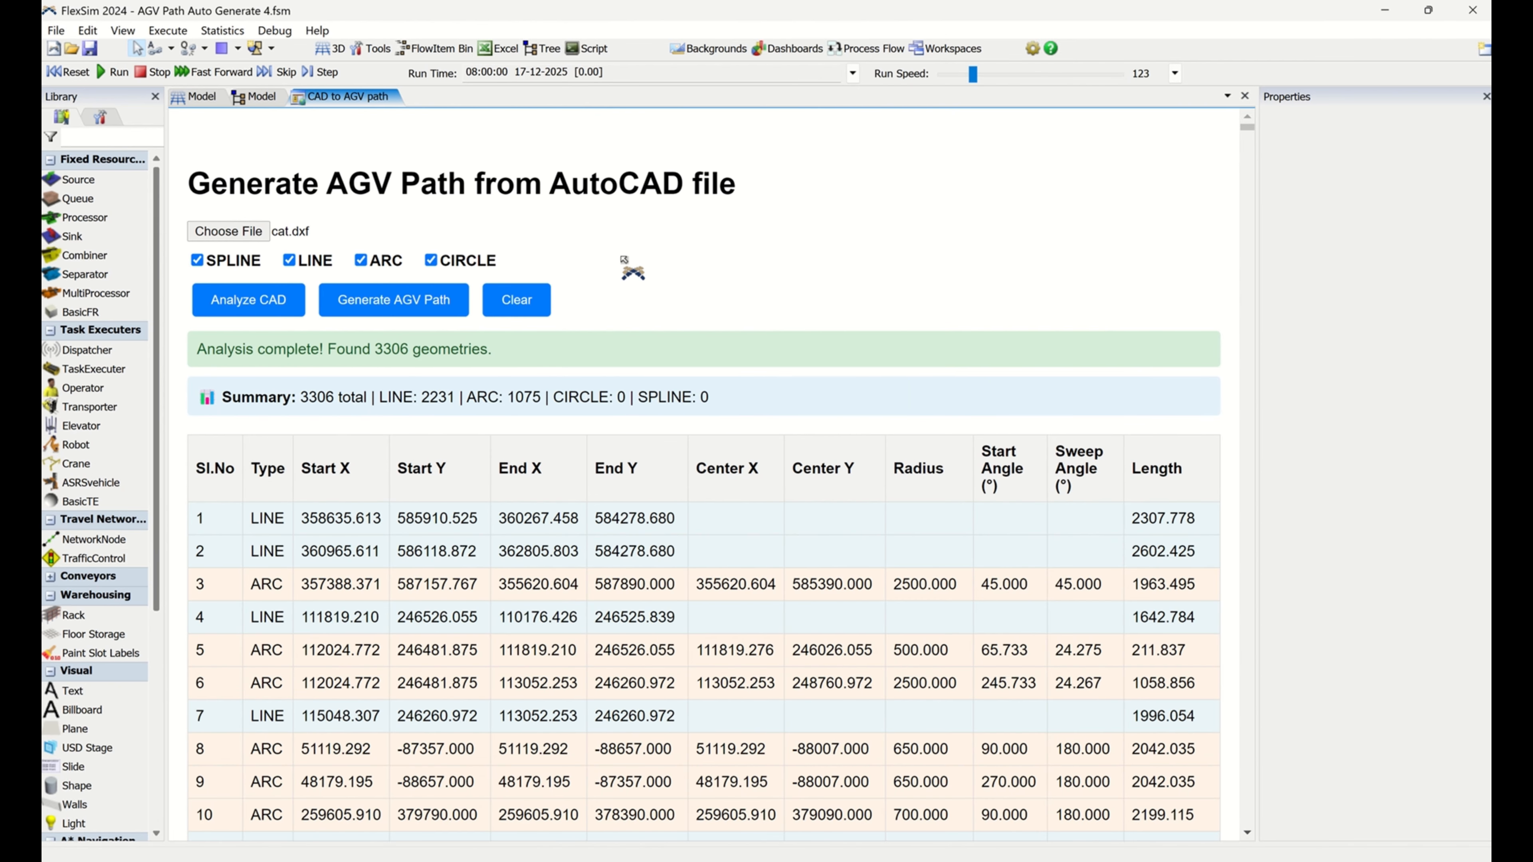
{"action": "left_click", "coordinate": [236, 314]}
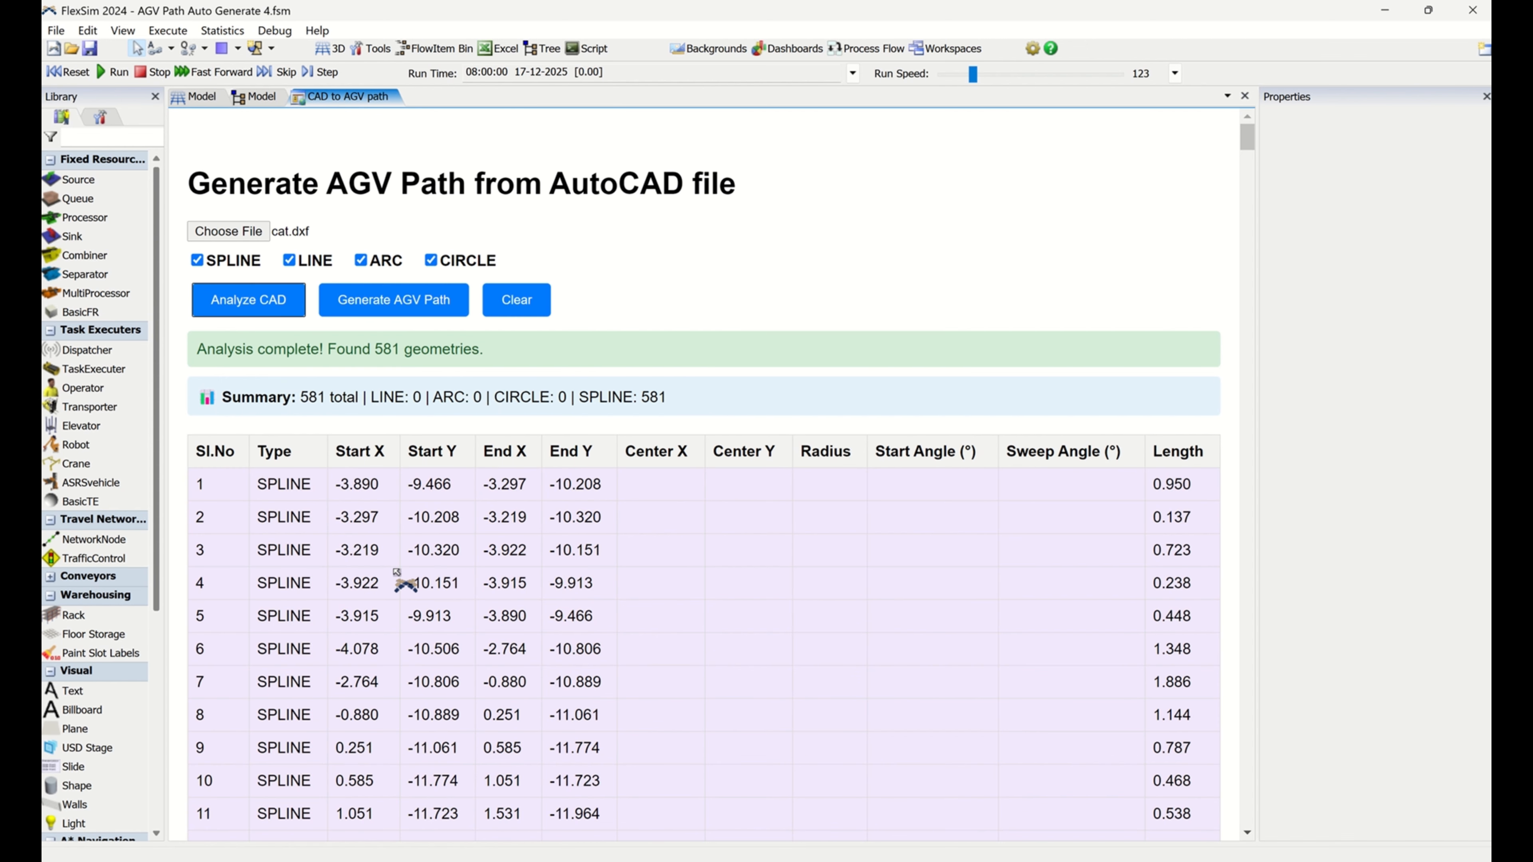
{"action": "scroll", "coordinate": [715, 543], "scroll_direction": "down", "scroll_amount": 20}
{"action": "scroll", "coordinate": [709, 525], "scroll_direction": "up", "scroll_amount": 12}
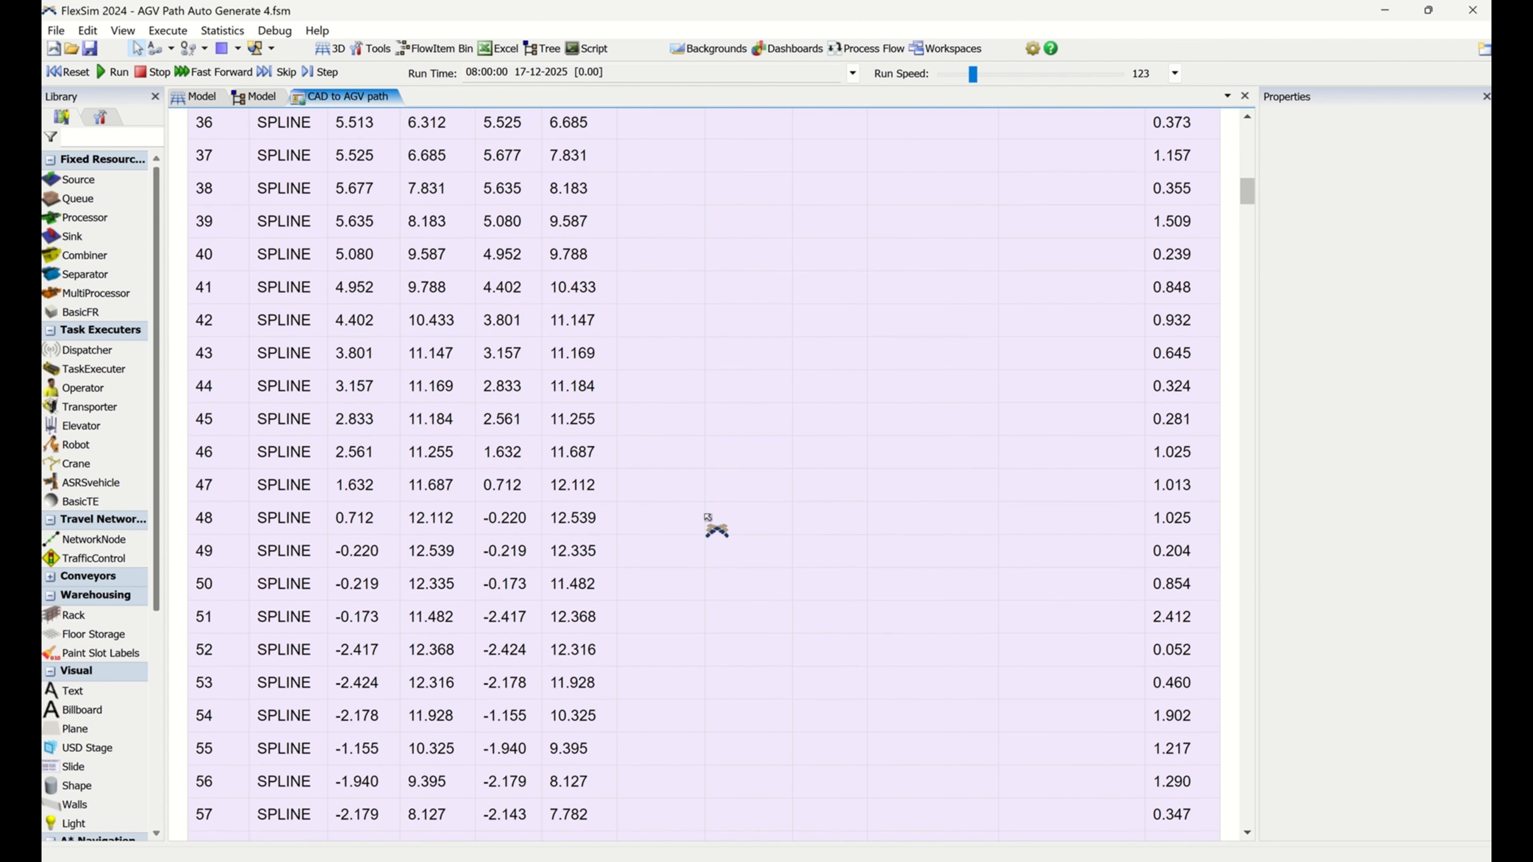
{"action": "scroll", "coordinate": [712, 524], "scroll_direction": "up", "scroll_amount": 15}
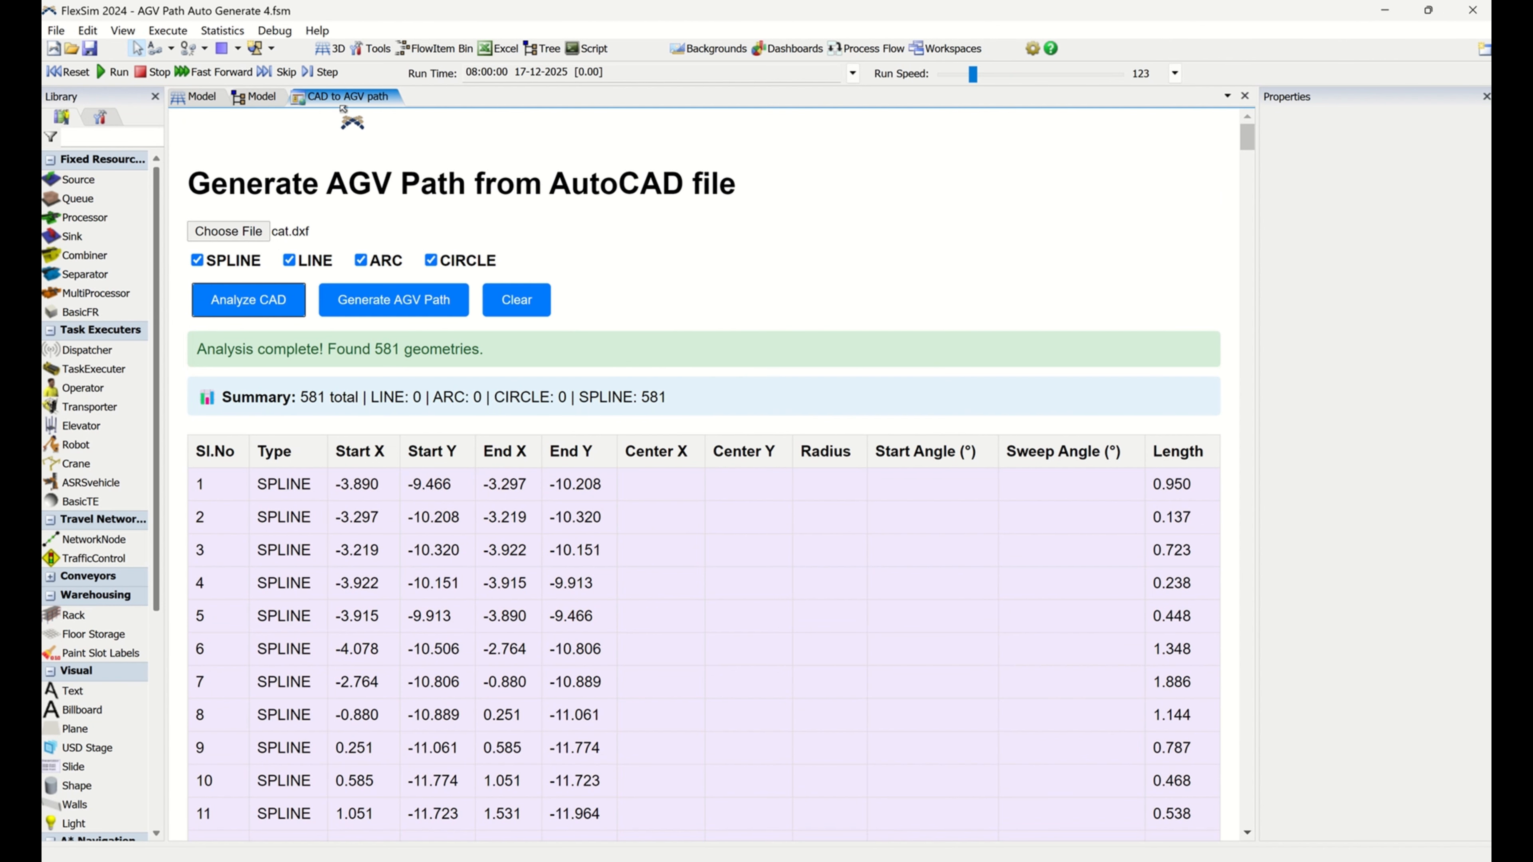
- Float the CAD to AGV path window clear of the 3D model's origin and generate the AGV path from cat.dxf
{"action": "left_click_drag", "start_coordinate": [342, 99], "coordinate": [323, 260]}
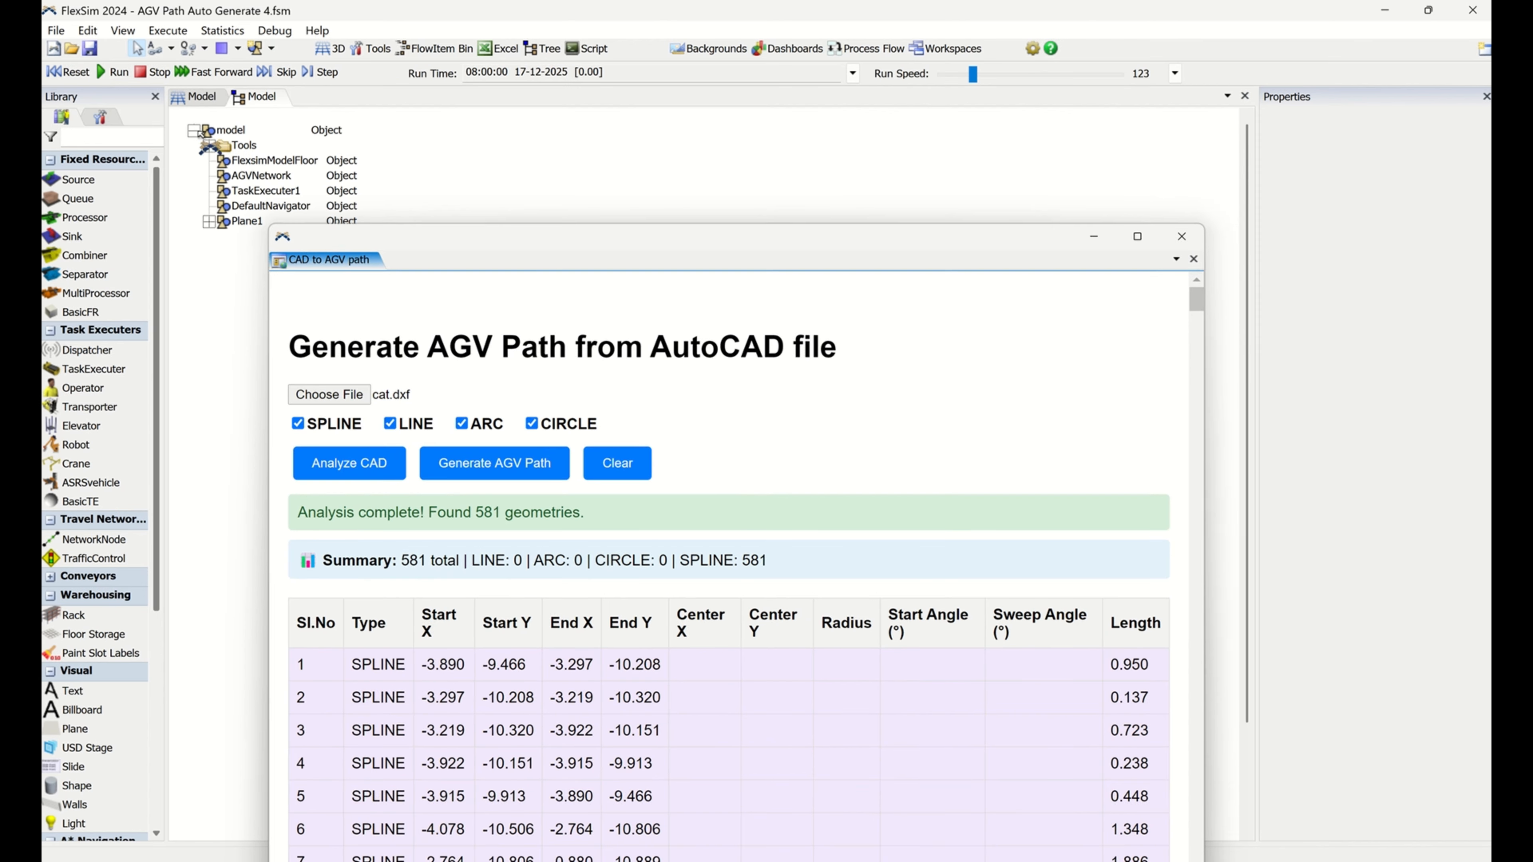
{"action": "left_click", "coordinate": [194, 95]}
{"action": "left_click_drag", "start_coordinate": [730, 230], "coordinate": [875, 472]}
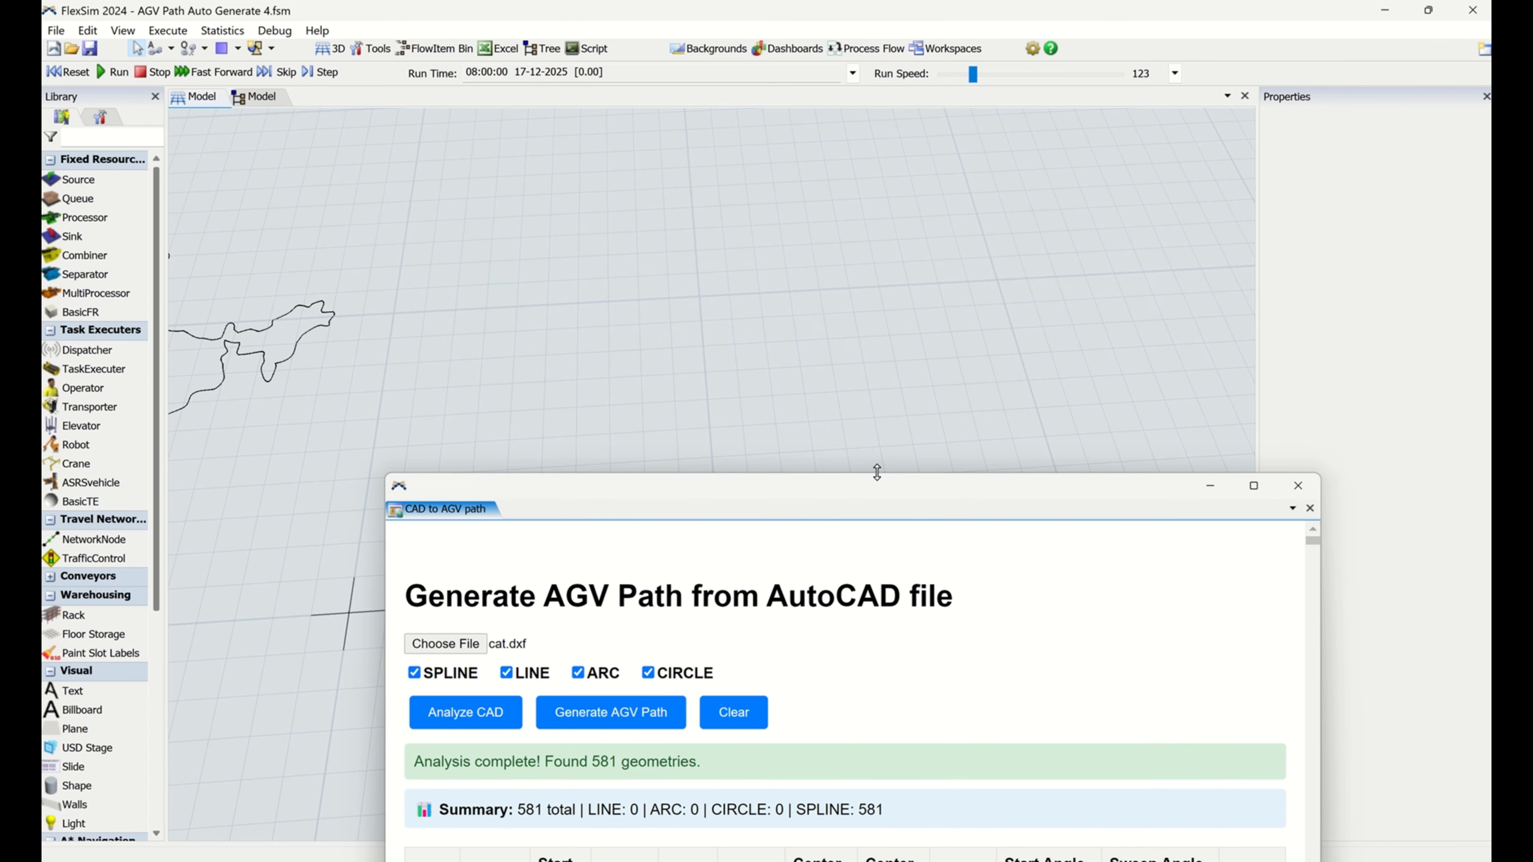
{"action": "left_click_drag", "start_coordinate": [636, 417], "coordinate": [533, 348]}
{"action": "scroll", "coordinate": [606, 373], "scroll_direction": "down", "scroll_amount": 3}
{"action": "left_click_drag", "start_coordinate": [661, 481], "coordinate": [815, 687]}
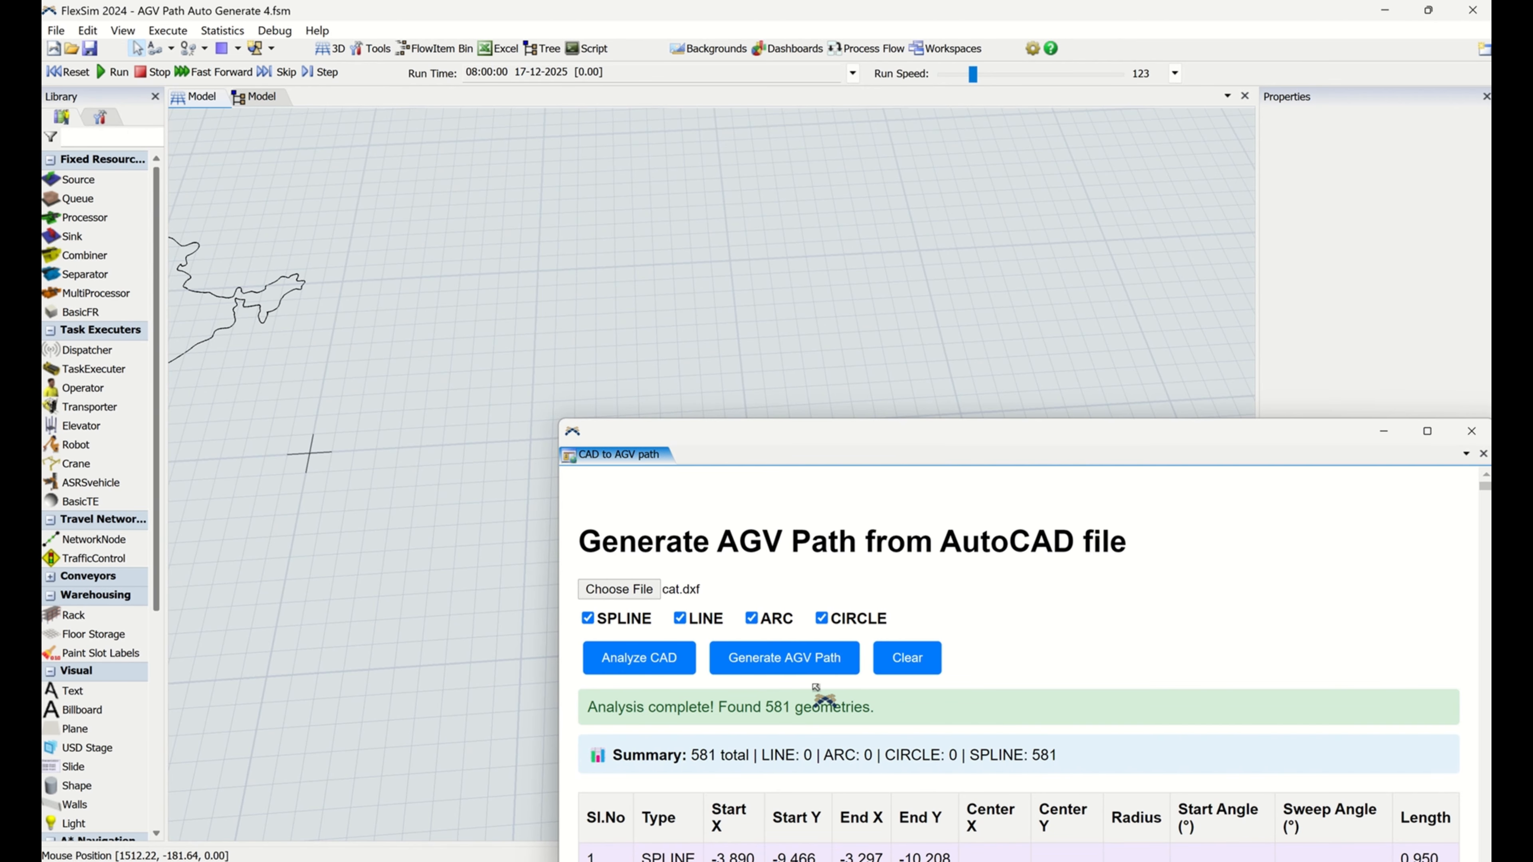
{"action": "left_click", "coordinate": [791, 672]}
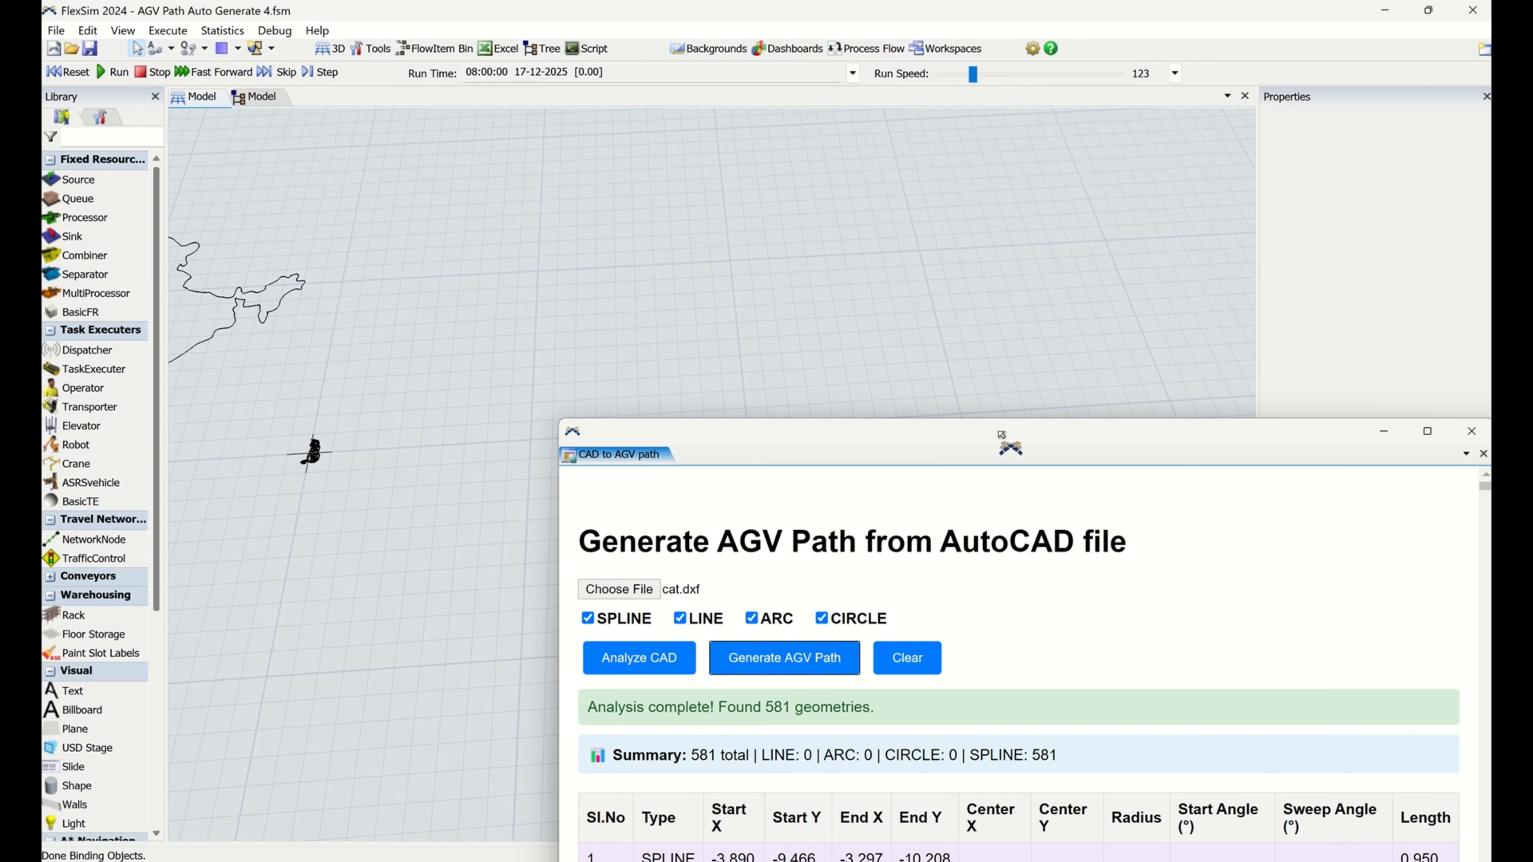
- Examine the generated cat-shaped AGV path up close, including its direction arrows and the plane it is attached to
{"action": "left_click_drag", "start_coordinate": [1009, 432], "coordinate": [951, 301]}
{"action": "left_click", "coordinate": [304, 521]}
{"action": "left_click_drag", "start_coordinate": [338, 486], "coordinate": [372, 531]}
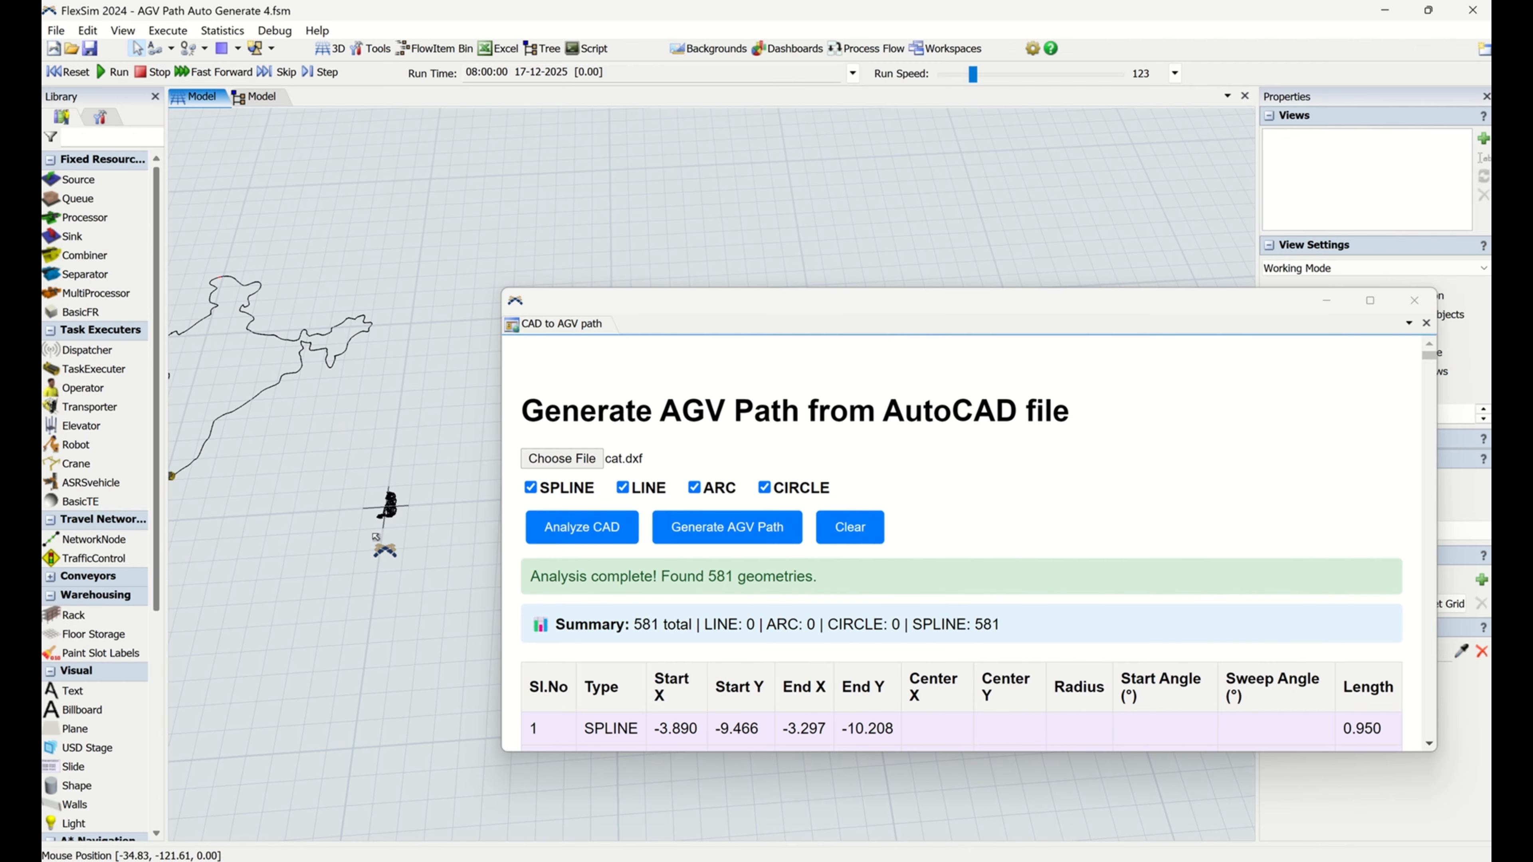
{"action": "scroll", "coordinate": [371, 531], "scroll_direction": "up", "scroll_amount": 11}
{"action": "left_click_drag", "start_coordinate": [265, 555], "coordinate": [176, 665]}
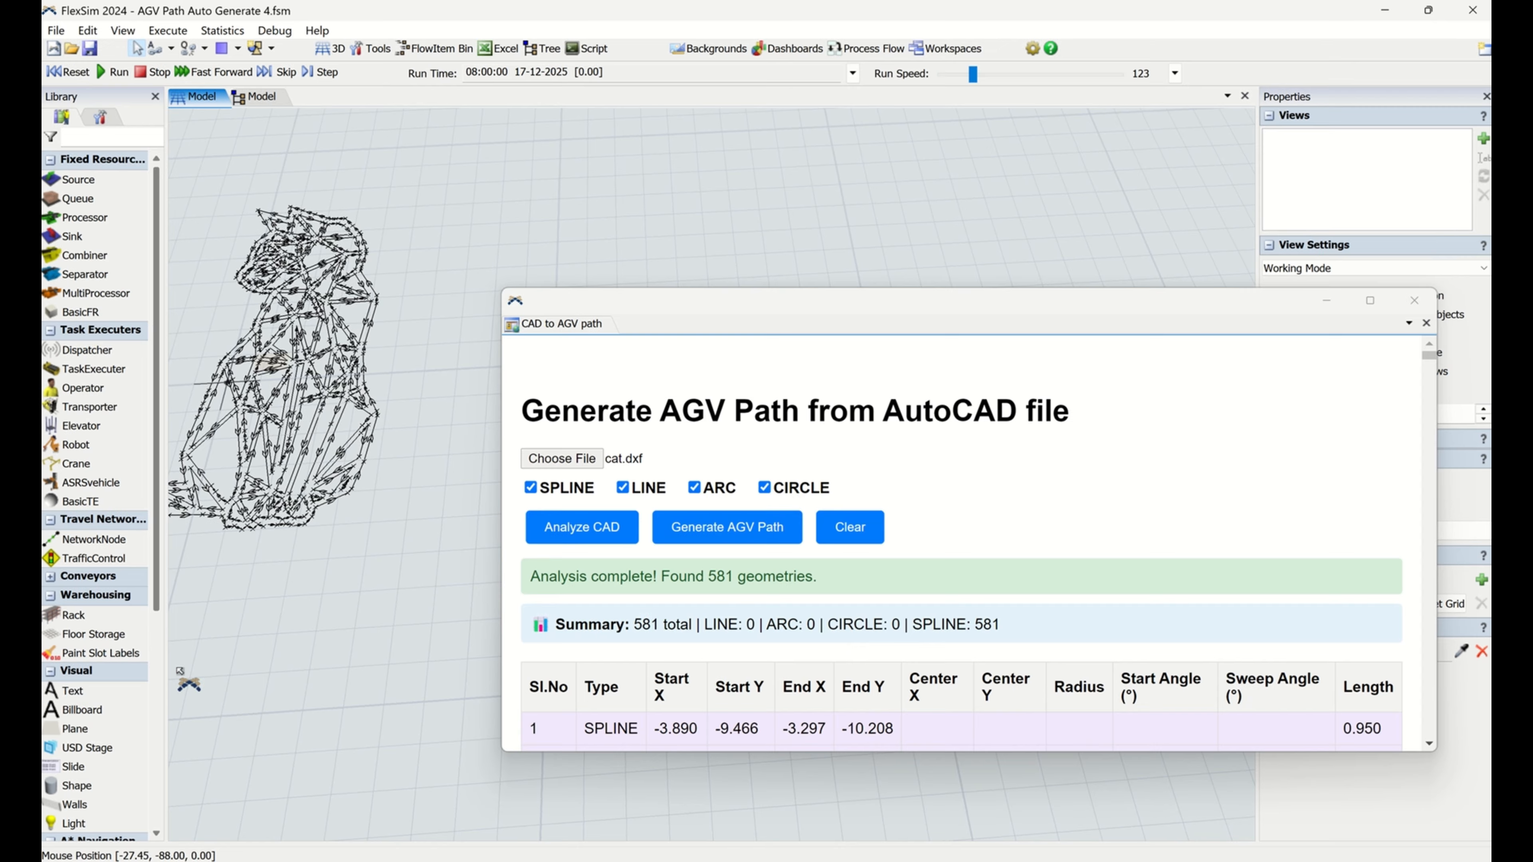
{"action": "left_click_drag", "start_coordinate": [320, 661], "coordinate": [403, 700]}
{"action": "scroll", "coordinate": [354, 433], "scroll_direction": "up", "scroll_amount": 8}
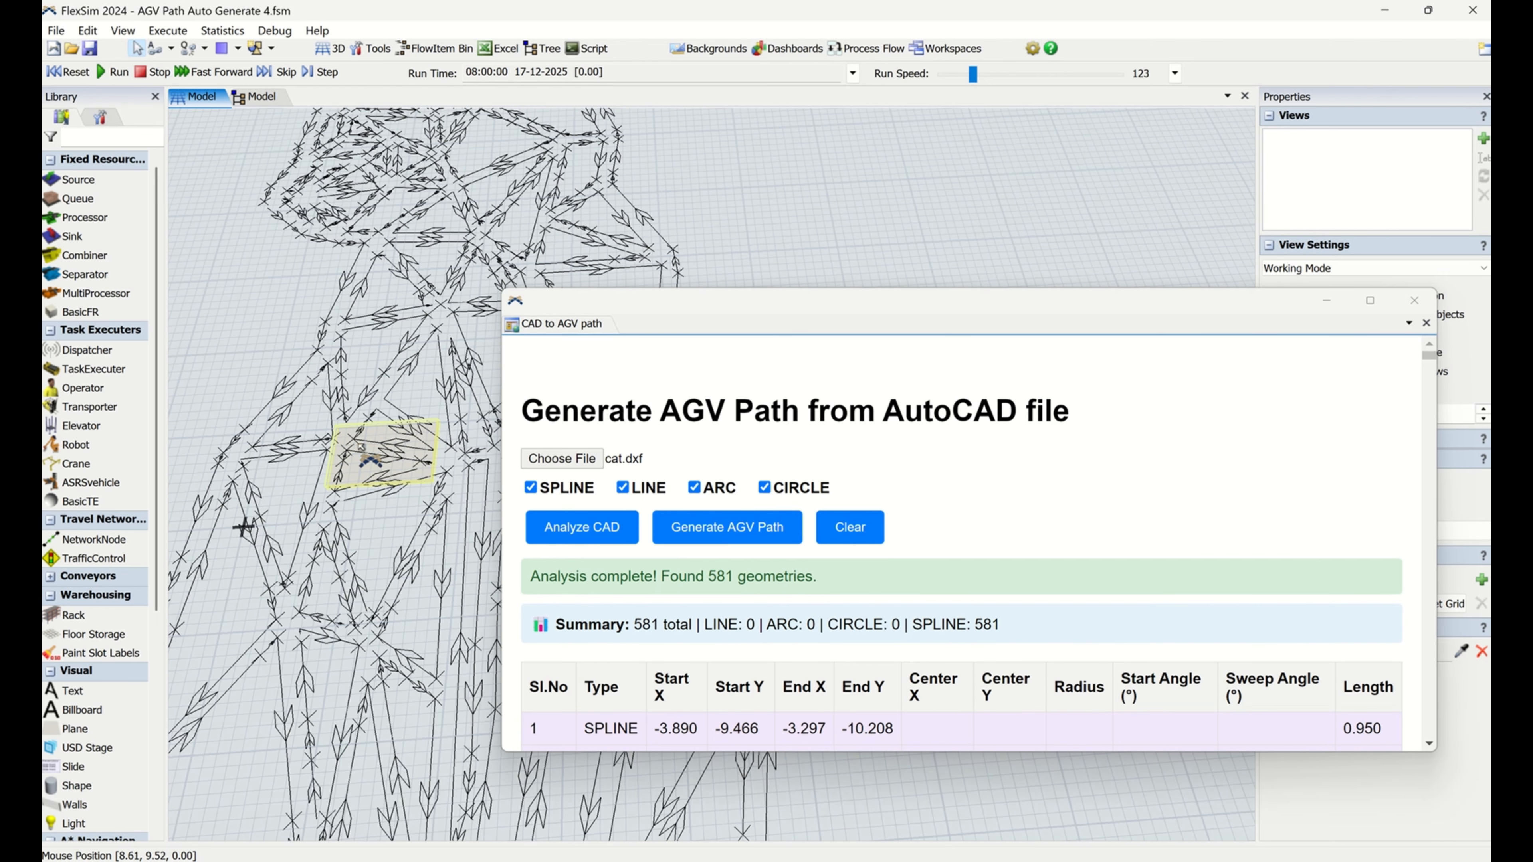
{"action": "left_click", "coordinate": [371, 480]}
- Dock the CAD to AGV path window again and show the whole cat-shaped path in the 3D model
{"action": "left_click_drag", "start_coordinate": [1308, 320], "coordinate": [711, 461]}
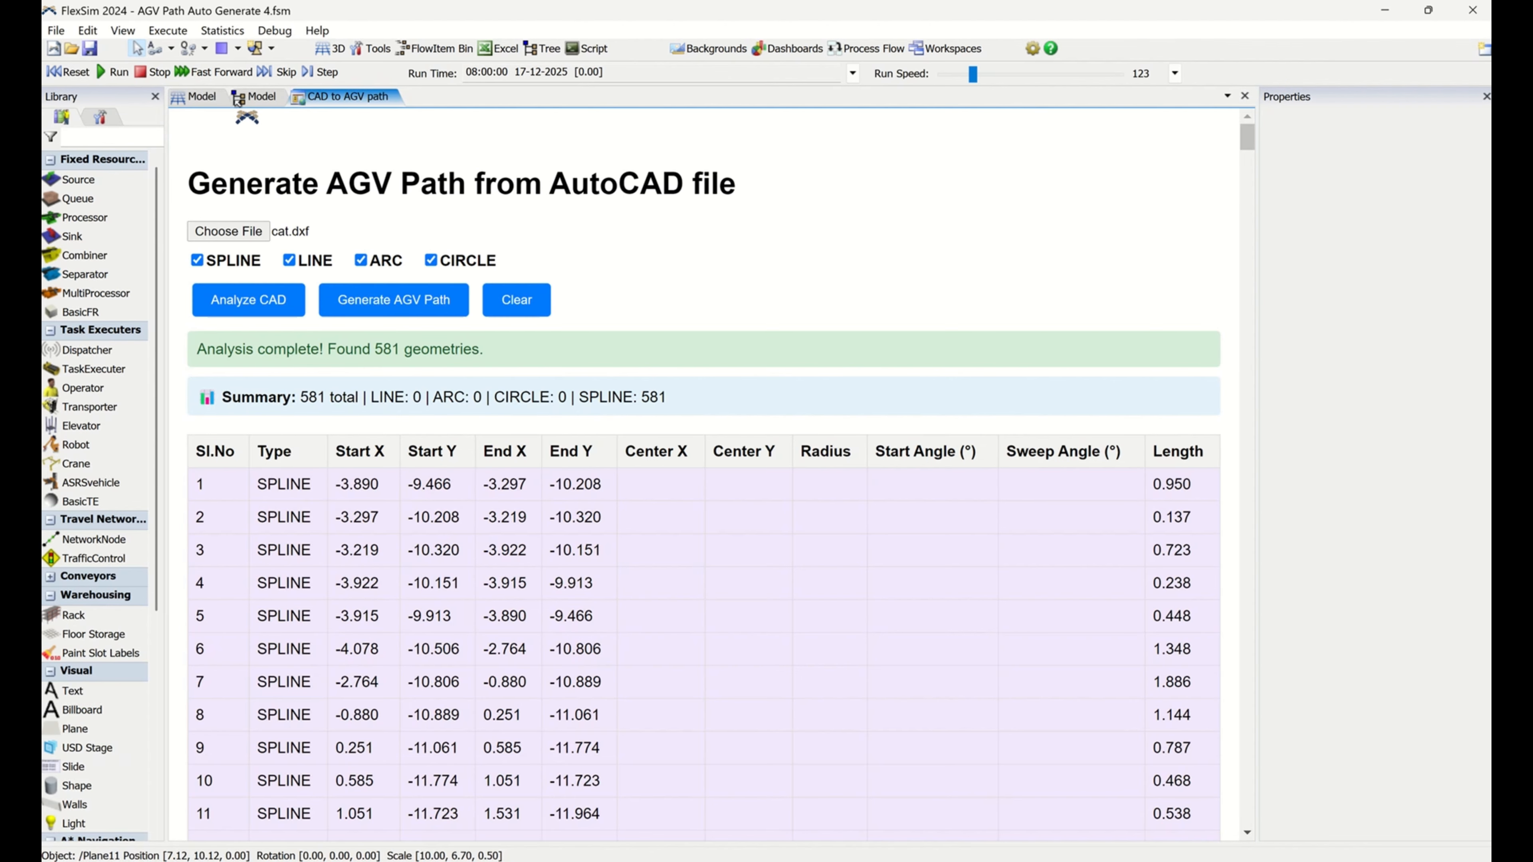
{"action": "left_click", "coordinate": [196, 96]}
{"action": "scroll", "coordinate": [770, 506], "scroll_direction": "down", "scroll_amount": 10}
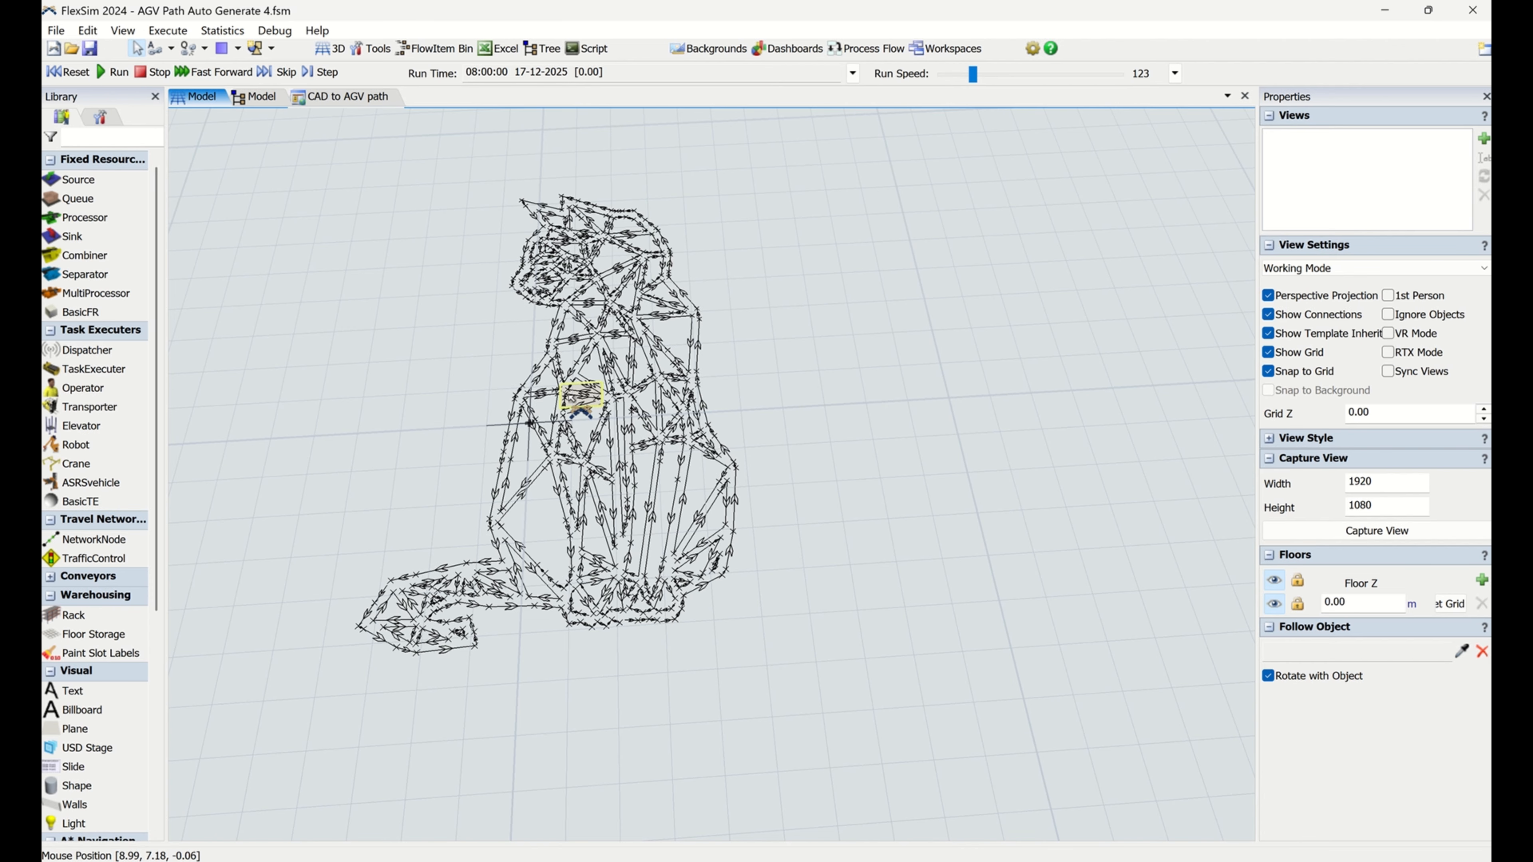
{"action": "double_click", "coordinate": [573, 398]}
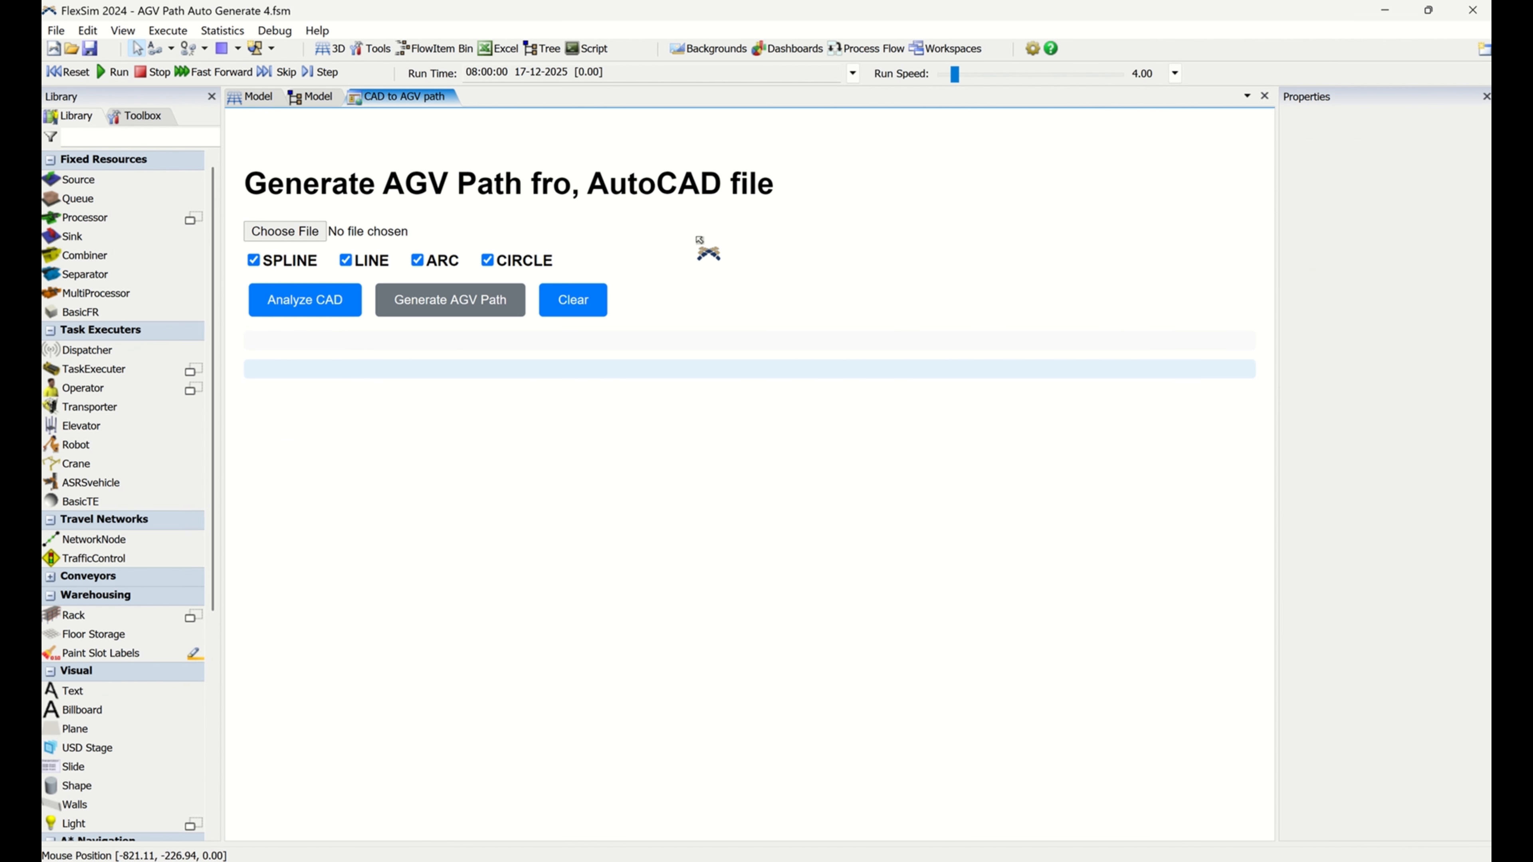
- Choose cat.dxf in the empty CAD to AGV path form and analyze its geometries
{"action": "left_click", "coordinate": [312, 234]}
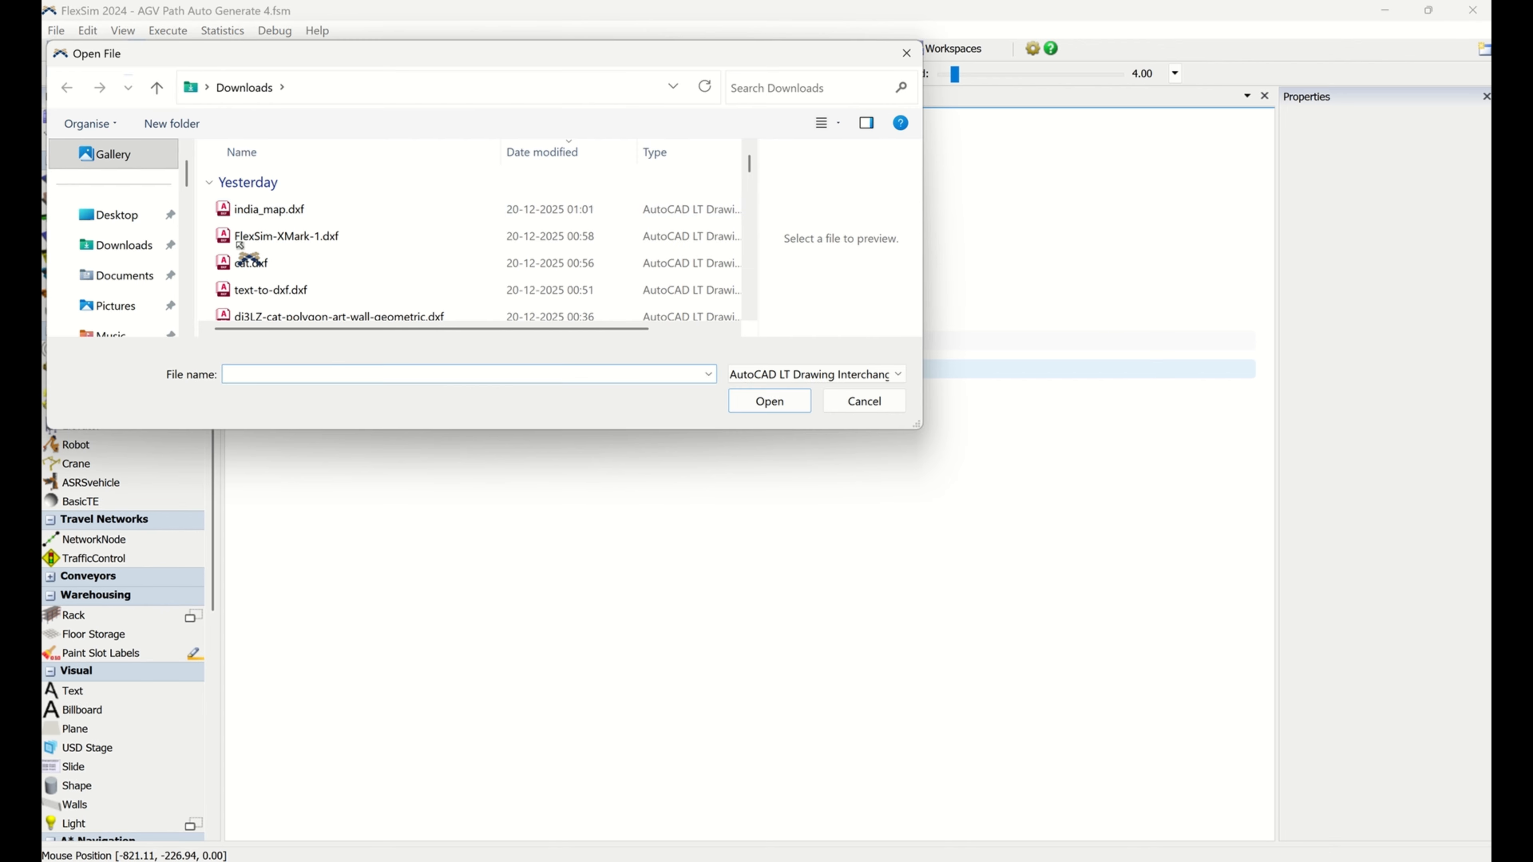
{"action": "left_click", "coordinate": [273, 266]}
{"action": "left_click", "coordinate": [775, 403]}
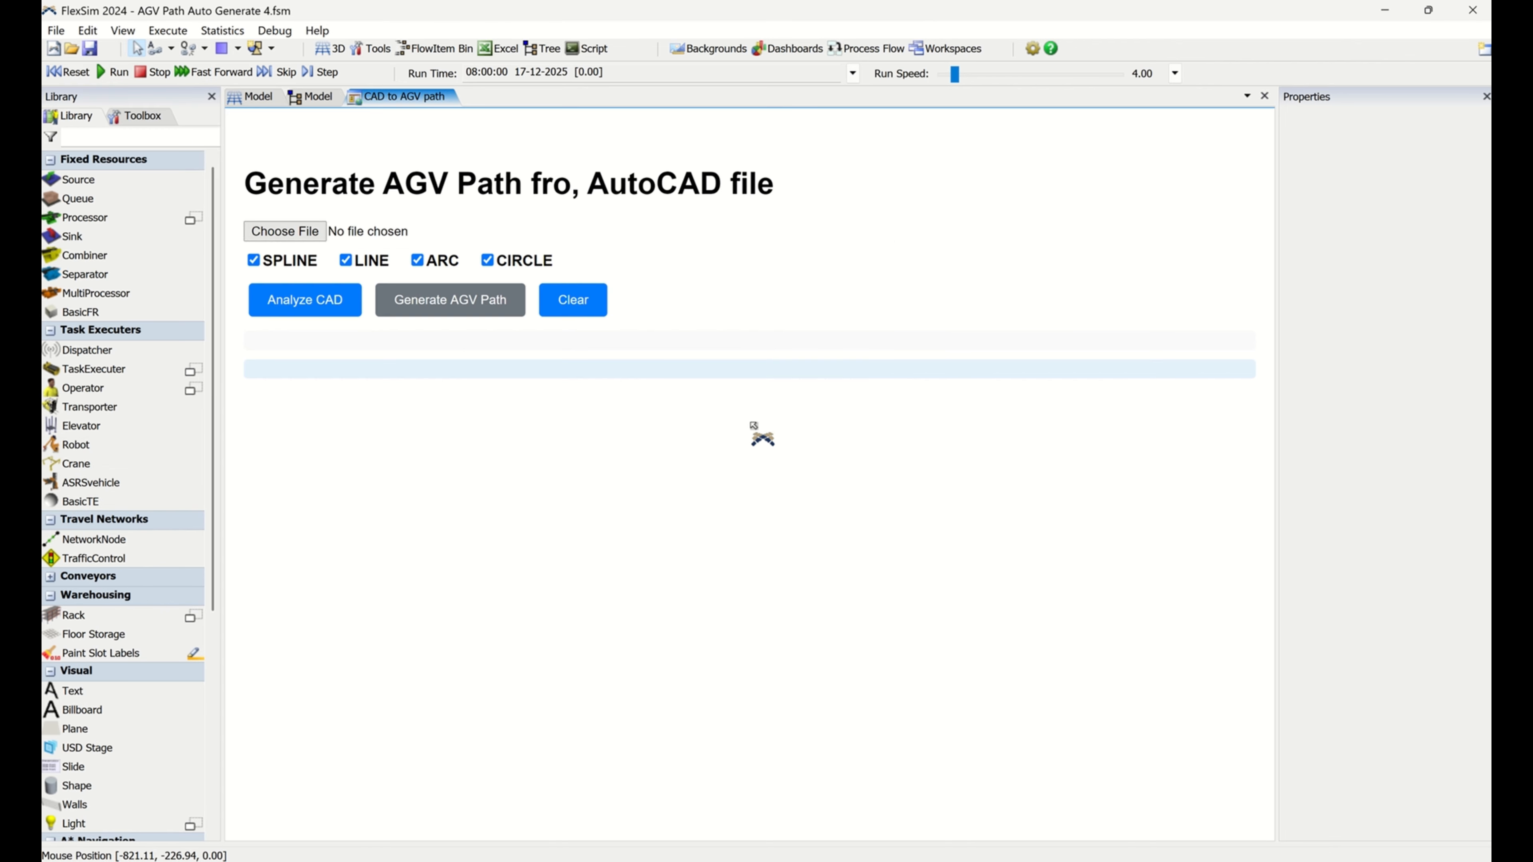
{"action": "left_click", "coordinate": [323, 313]}
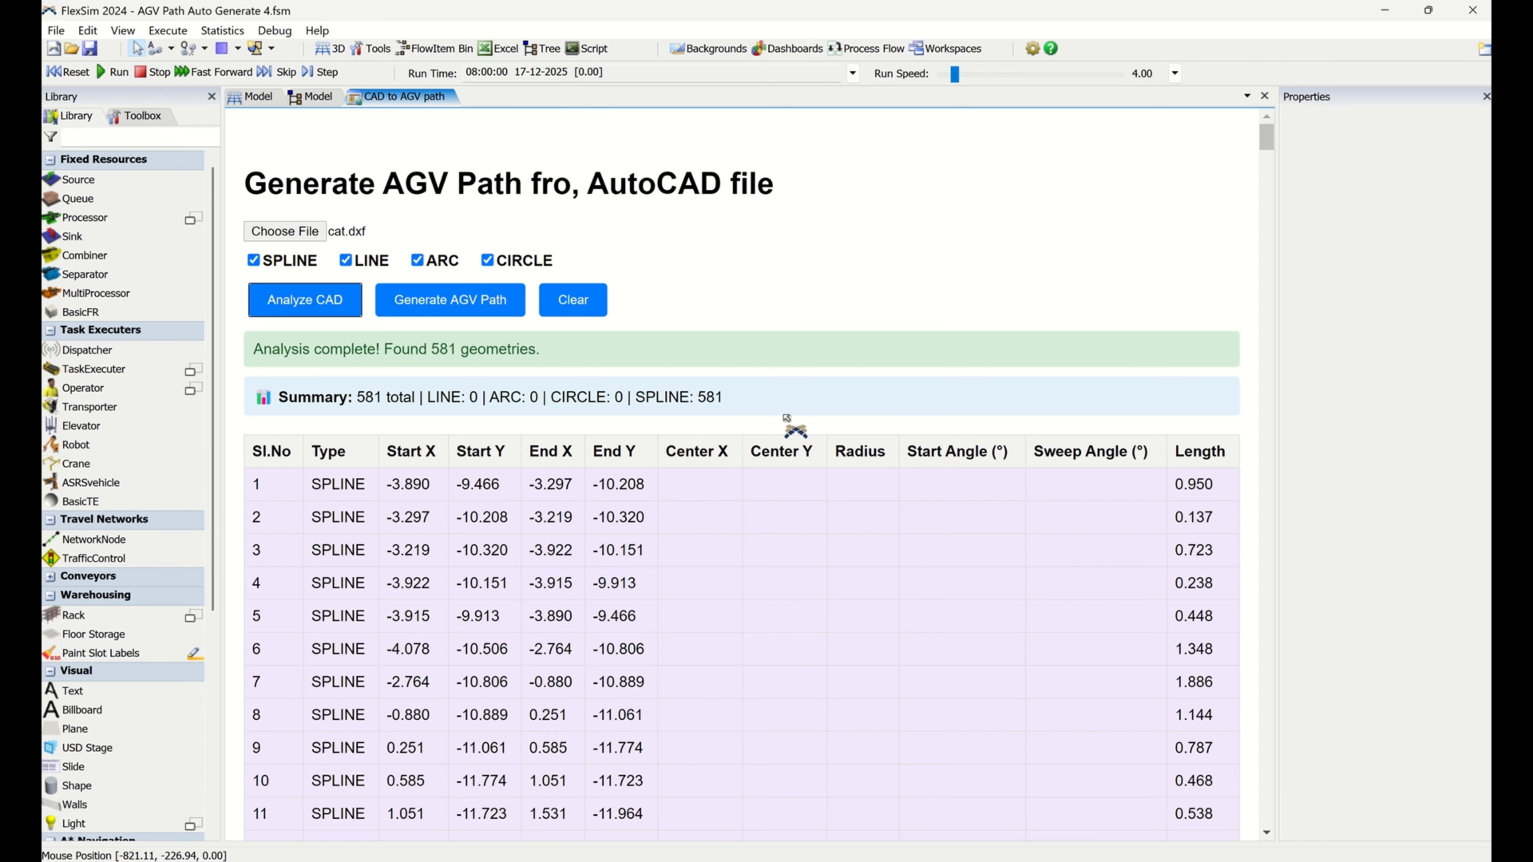
- Detach the CAD to AGV path view below the model origin and generate the cat AGV path in the 3D model
{"action": "left_click", "coordinate": [265, 96]}
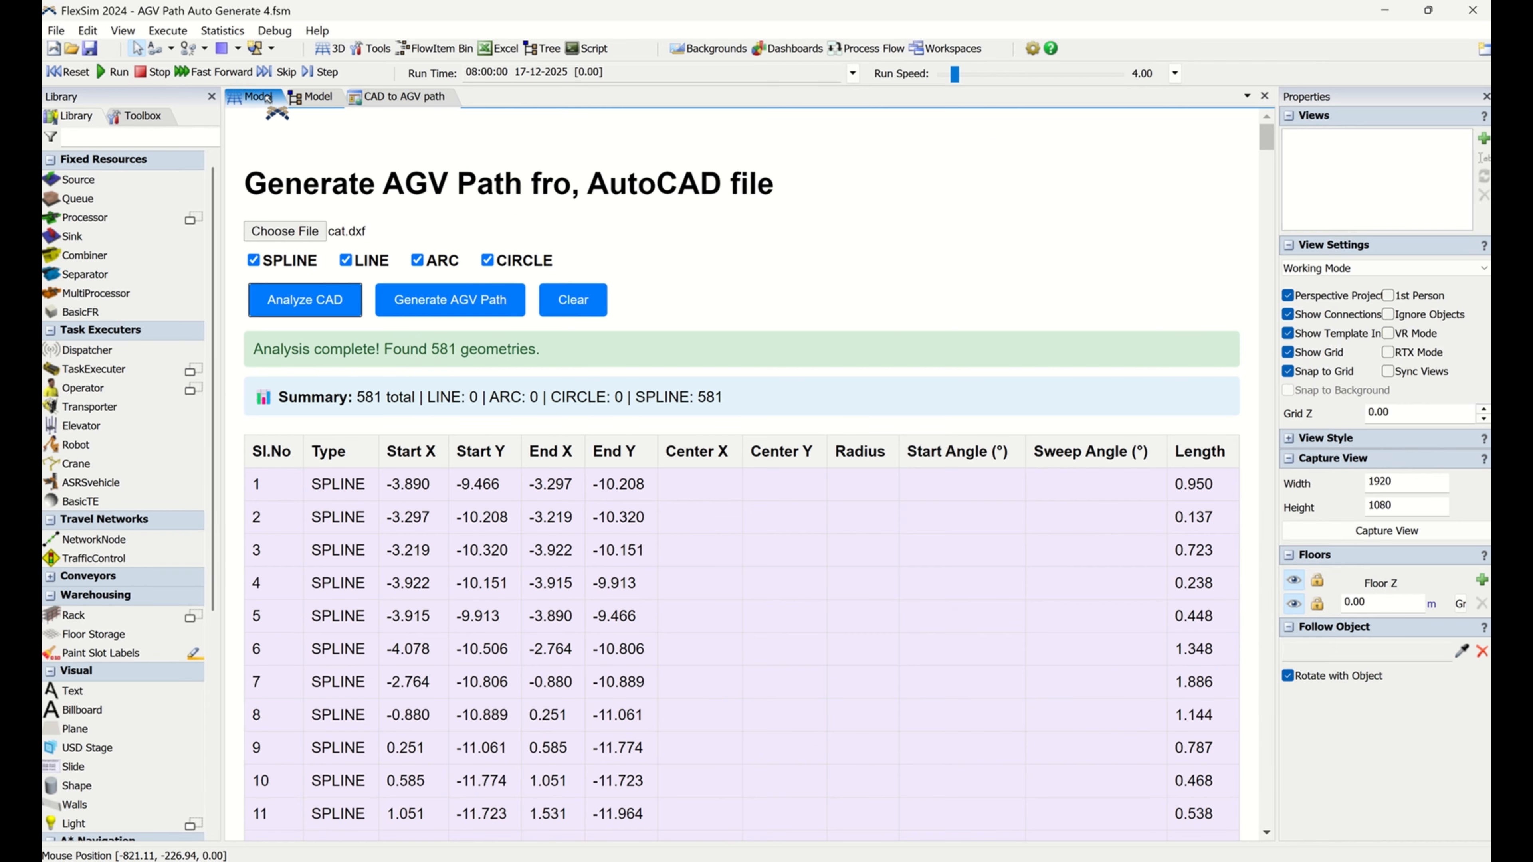
{"action": "left_click_drag", "start_coordinate": [346, 108], "coordinate": [646, 521]}
{"action": "left_click", "coordinate": [257, 97]}
{"action": "left_click_drag", "start_coordinate": [914, 548], "coordinate": [811, 555]}
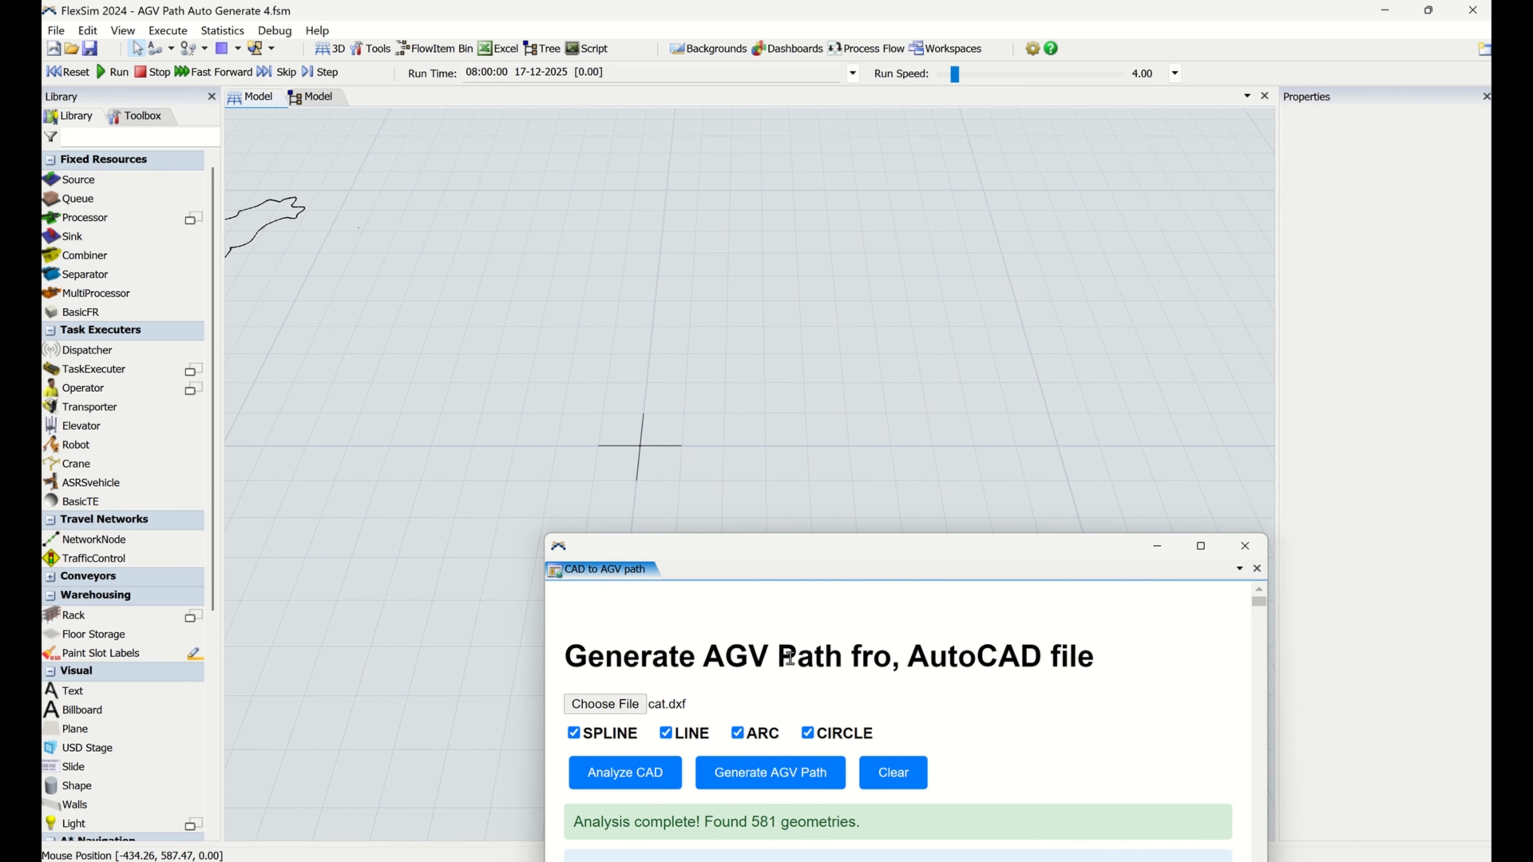
{"action": "left_click", "coordinate": [783, 777]}
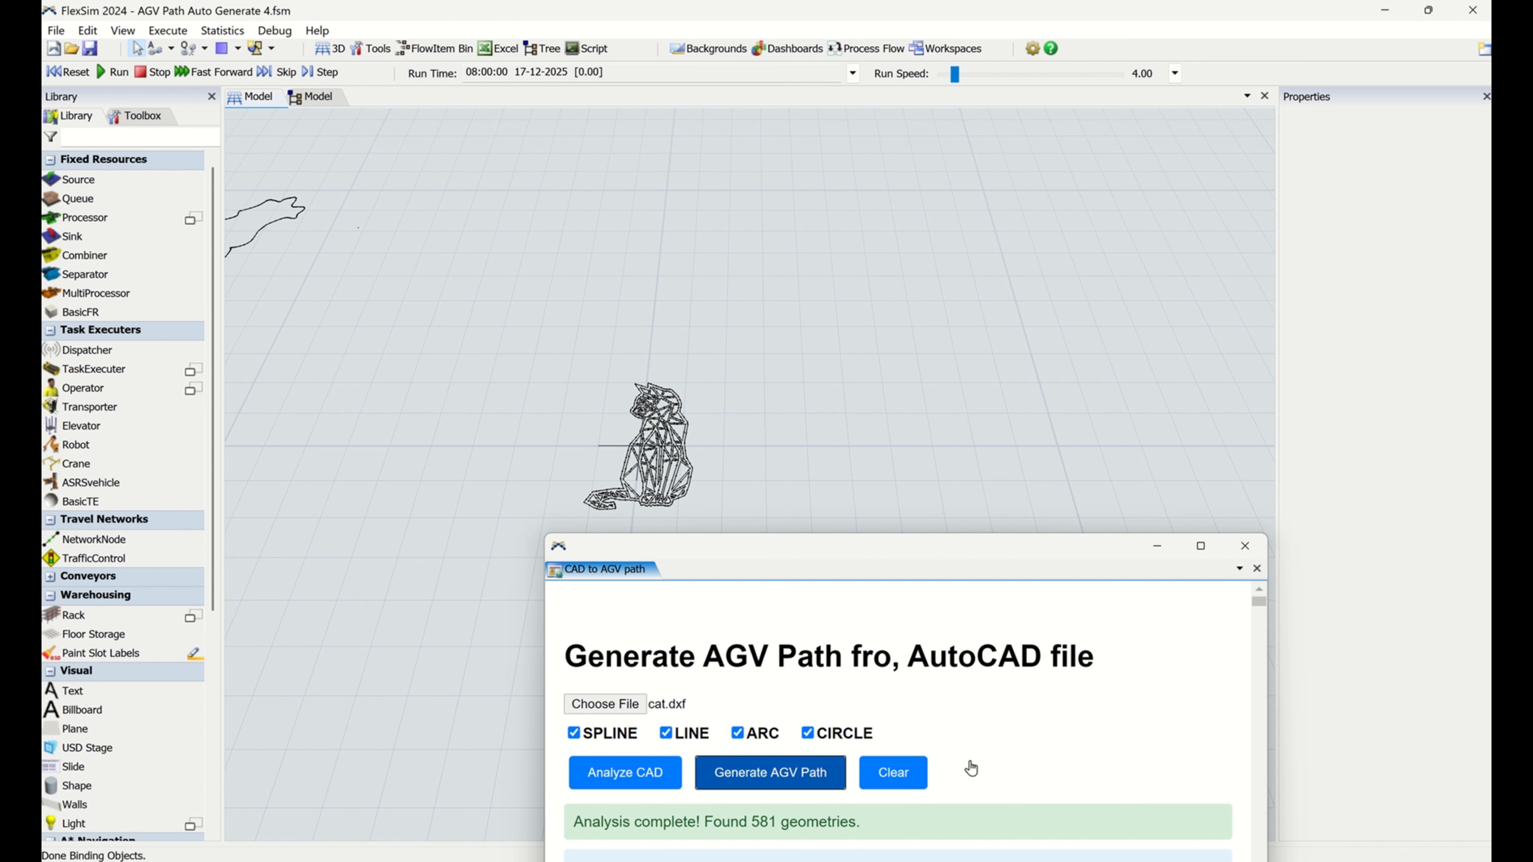
{"action": "left_click_drag", "start_coordinate": [627, 380], "coordinate": [700, 361]}
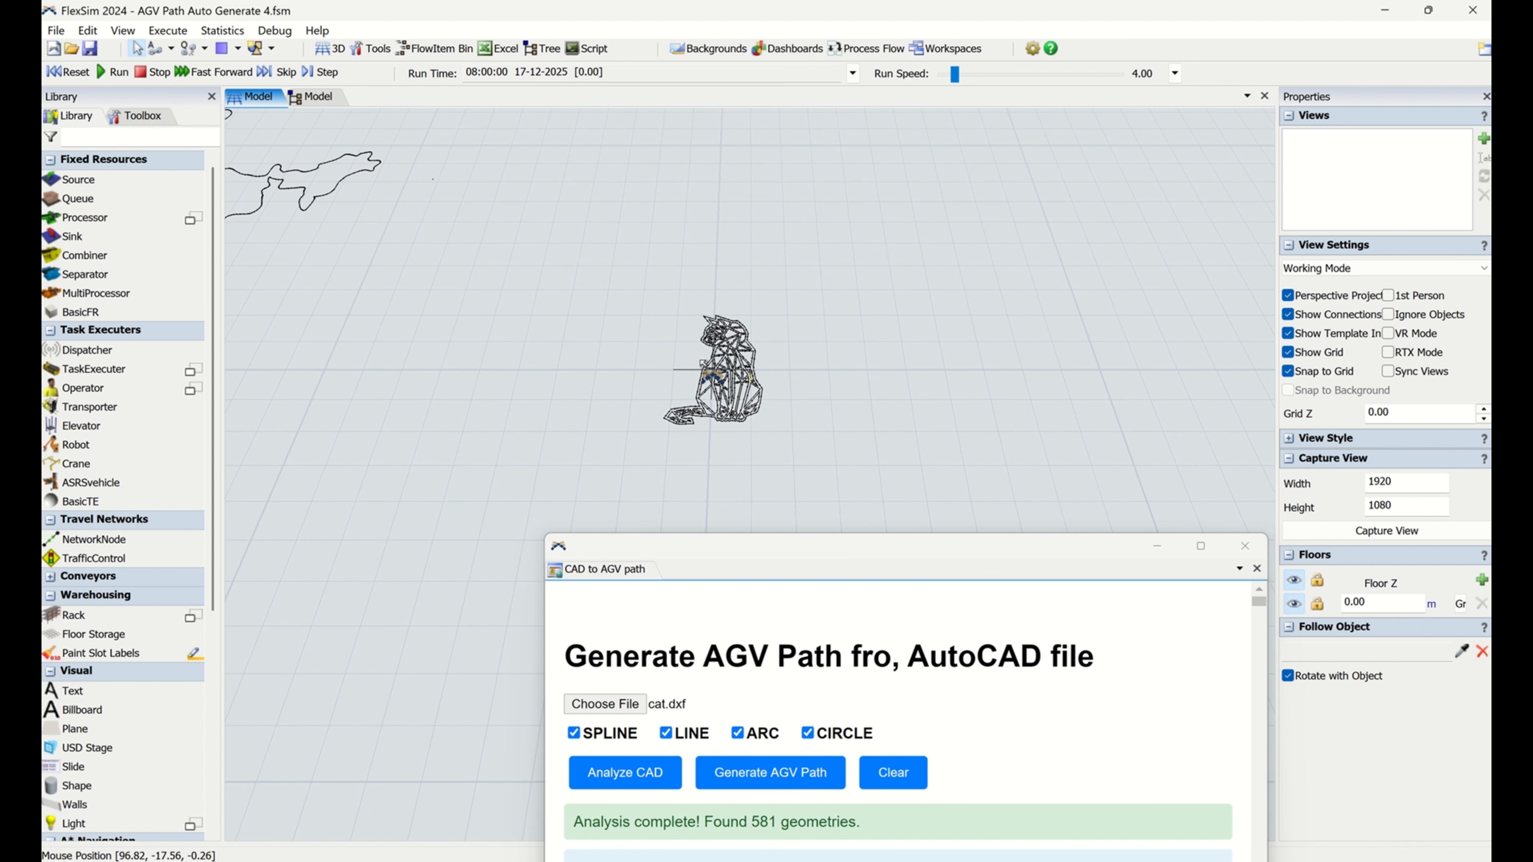
- Dock the CAD to AGV path window among the model tabs and bring the 3D view of the cat path to the front
{"action": "scroll", "coordinate": [700, 363], "scroll_direction": "up", "scroll_amount": 10}
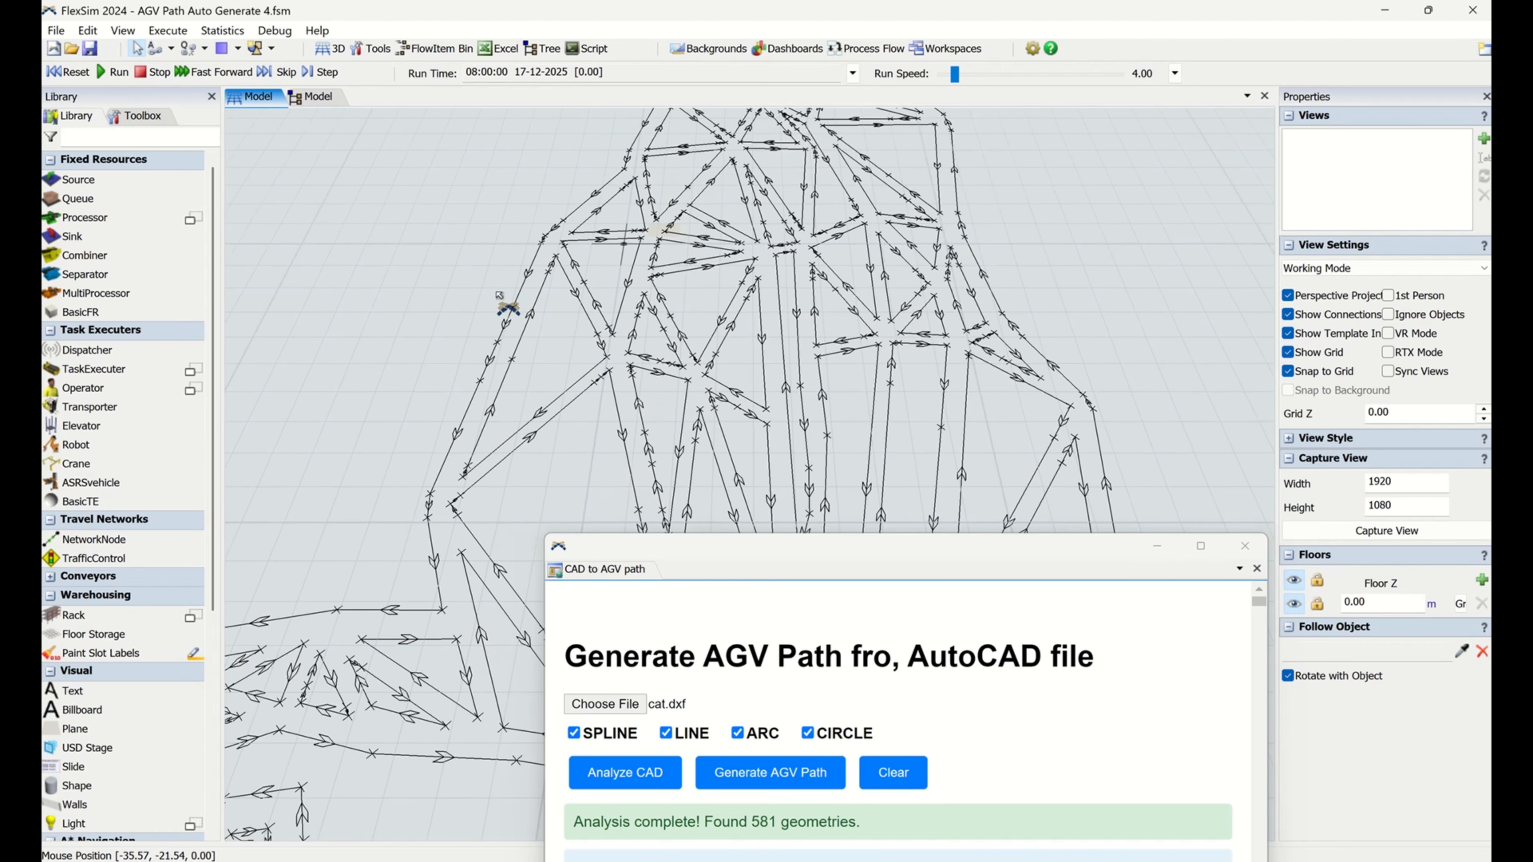
{"action": "scroll", "coordinate": [513, 311], "scroll_direction": "down", "scroll_amount": 10}
{"action": "scroll", "coordinate": [858, 264], "scroll_direction": "up", "scroll_amount": 6}
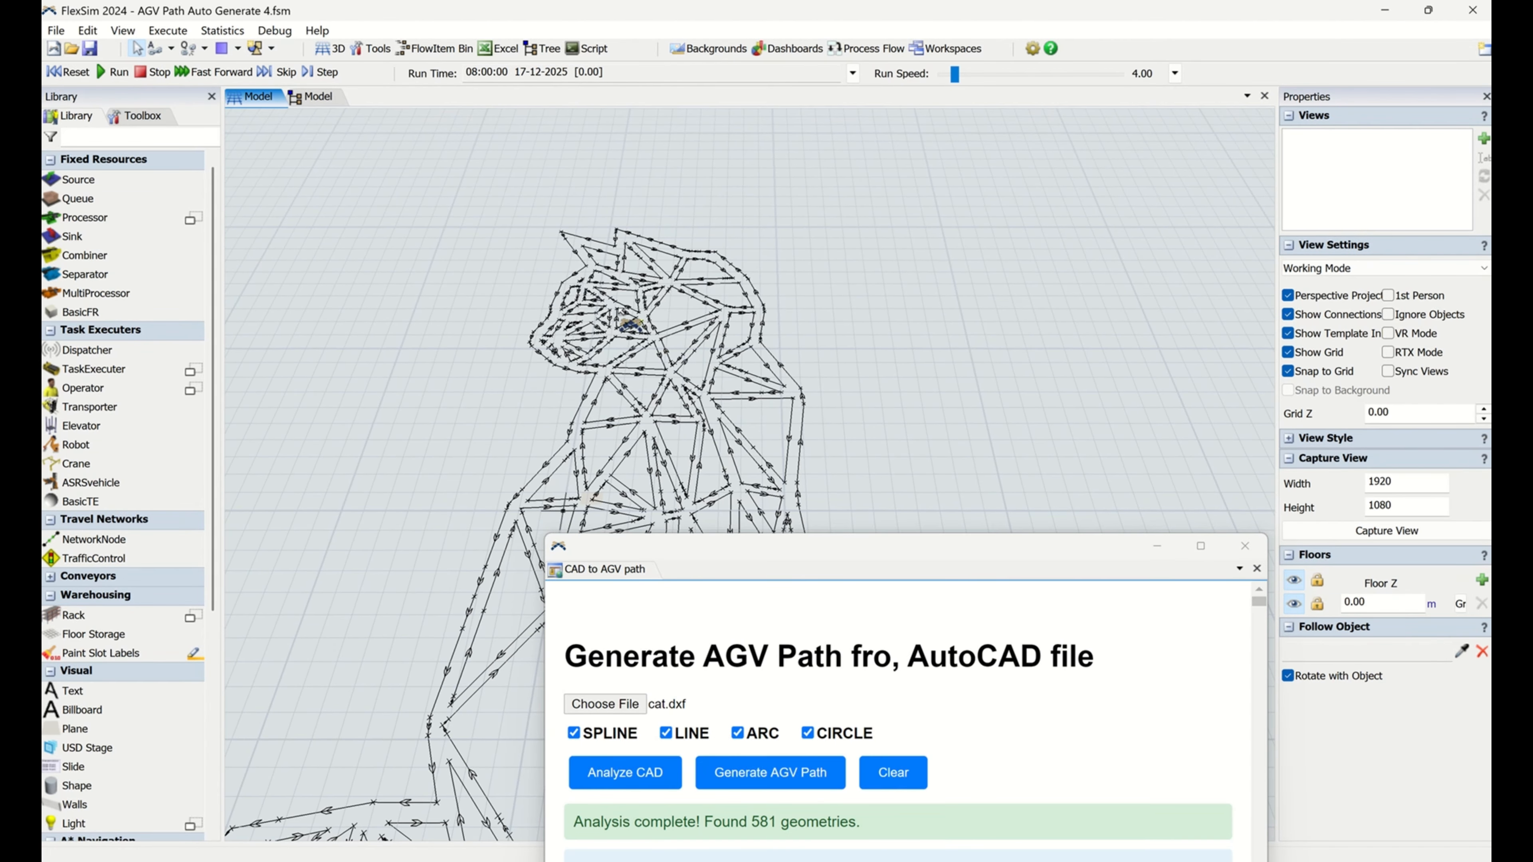
{"action": "scroll", "coordinate": [889, 369], "scroll_direction": "down", "scroll_amount": 5}
{"action": "right_click_drag", "start_coordinate": [753, 265], "coordinate": [868, 426]}
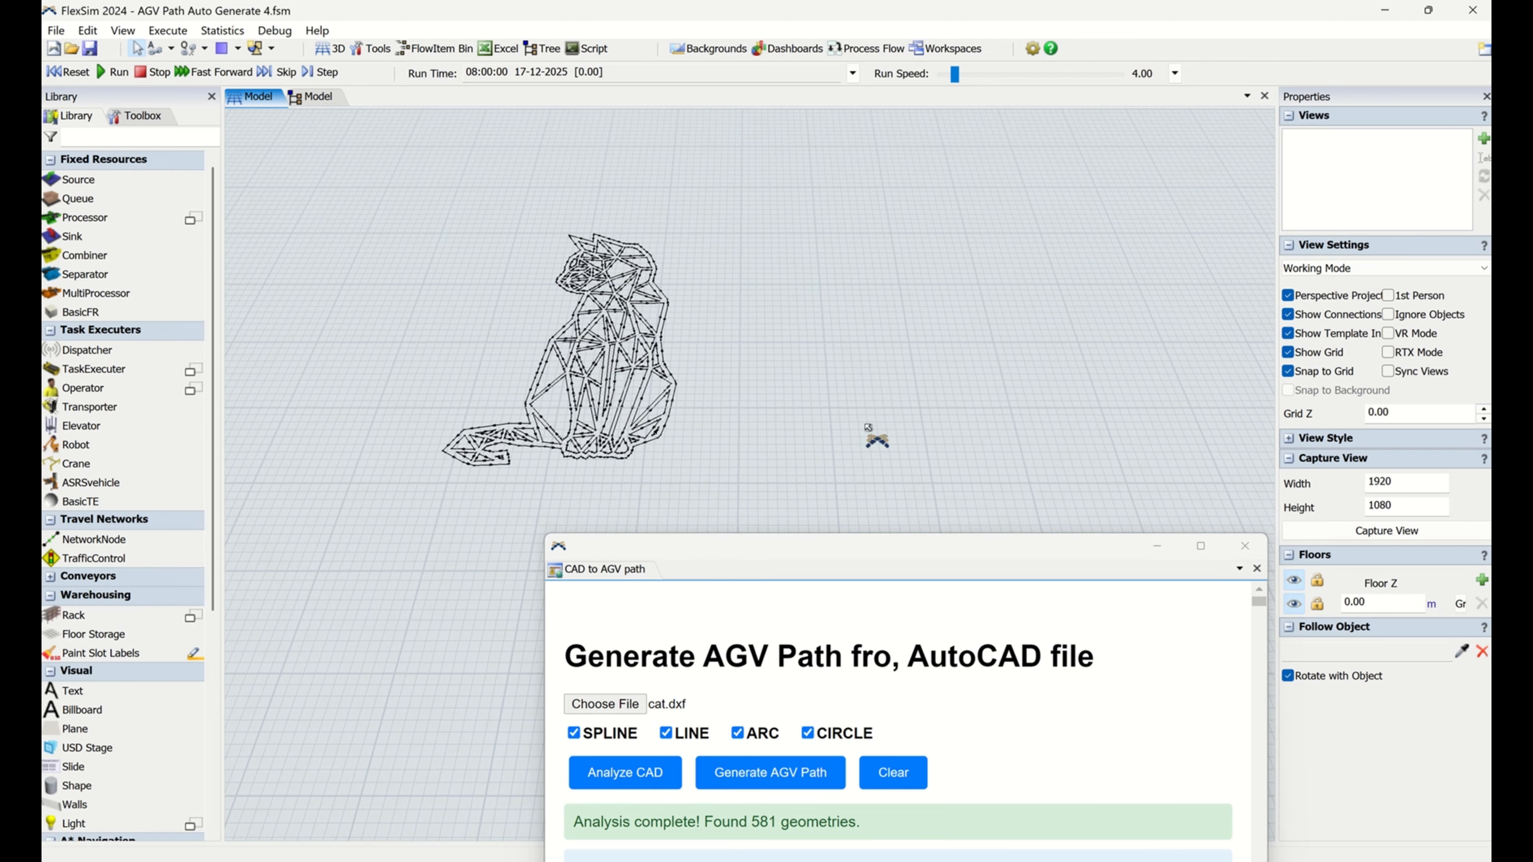
{"action": "left_click_drag", "start_coordinate": [1007, 564], "coordinate": [878, 652]}
{"action": "left_click", "coordinate": [253, 103]}
- Examine the direction arrows and segments along the cat path's body and paws, and the complete cat outline
{"action": "scroll", "coordinate": [710, 585], "scroll_direction": "up", "scroll_amount": 5}
{"action": "left_click_drag", "start_coordinate": [813, 523], "coordinate": [950, 728]}
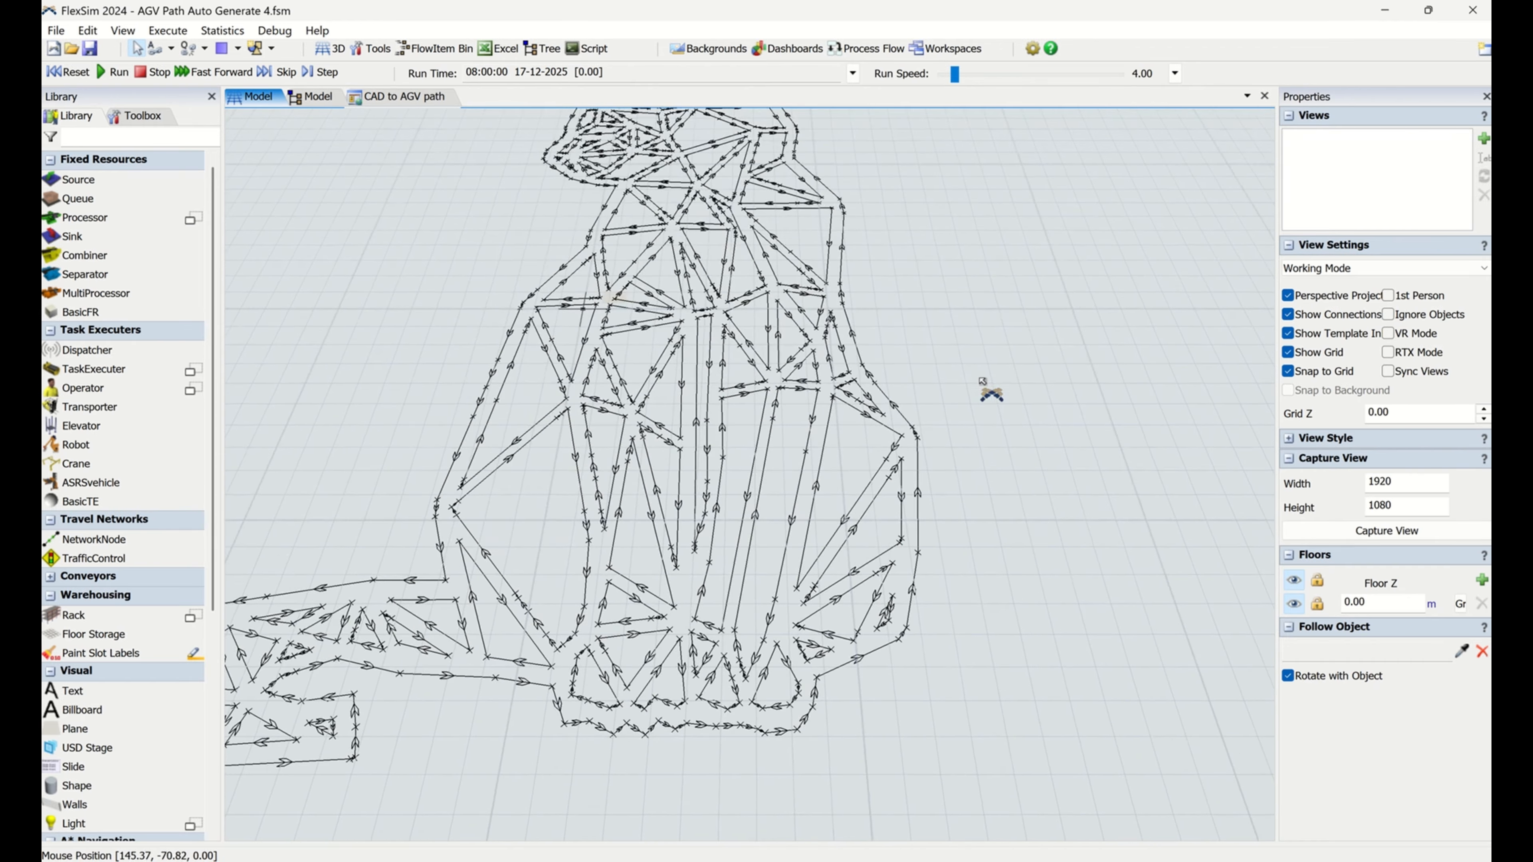
{"action": "left_click_drag", "start_coordinate": [979, 356], "coordinate": [1016, 459]}
{"action": "left_click_drag", "start_coordinate": [932, 724], "coordinate": [939, 586]}
{"action": "scroll", "coordinate": [774, 602], "scroll_direction": "up", "scroll_amount": 5}
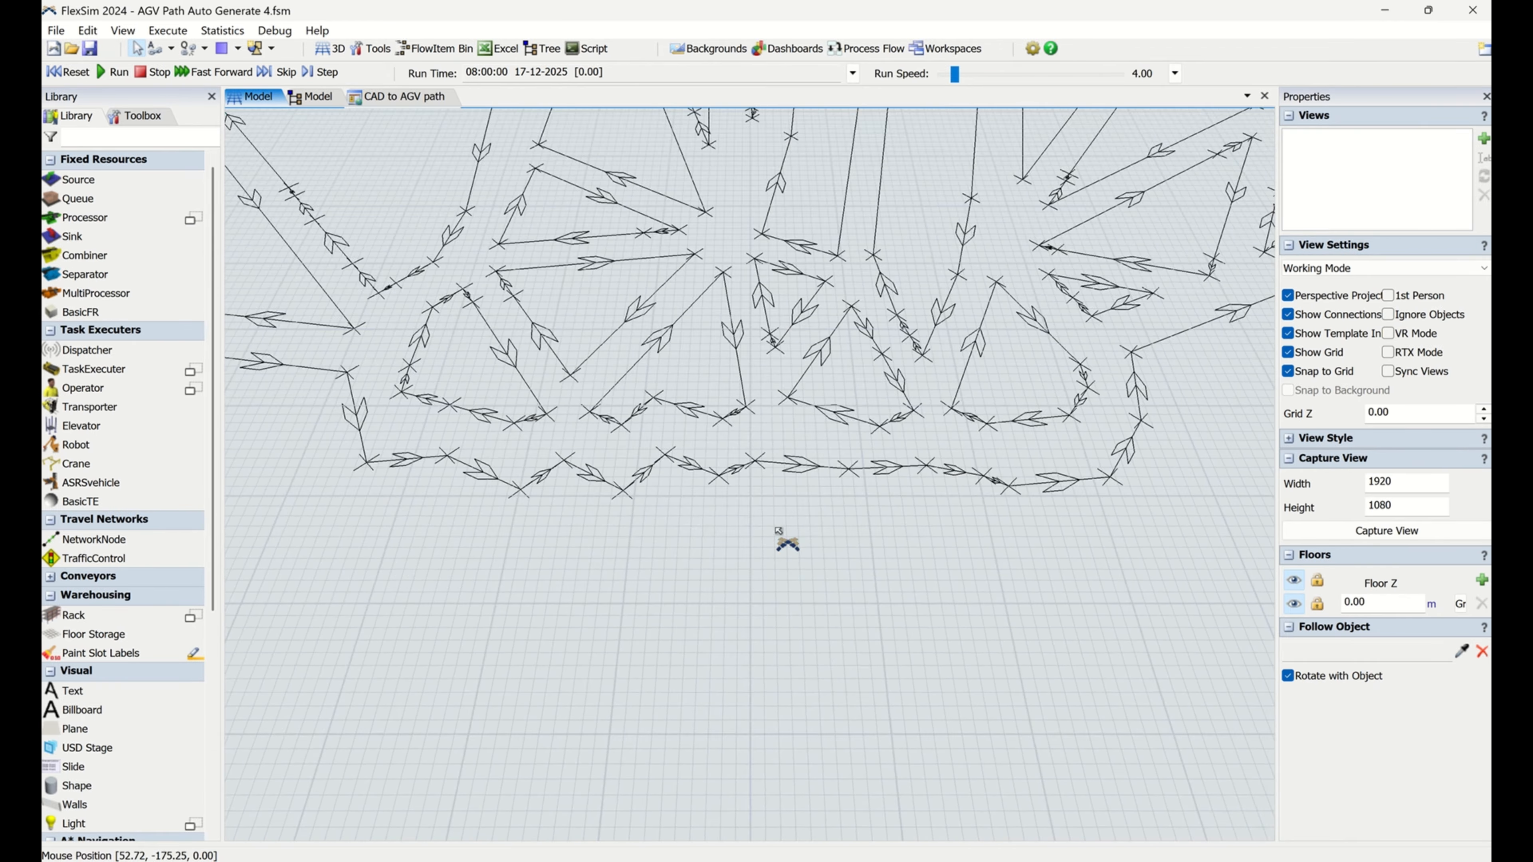
{"action": "left_click", "coordinate": [772, 469]}
{"action": "left_click", "coordinate": [795, 618]}
{"action": "scroll", "coordinate": [814, 597], "scroll_direction": "down", "scroll_amount": 5}
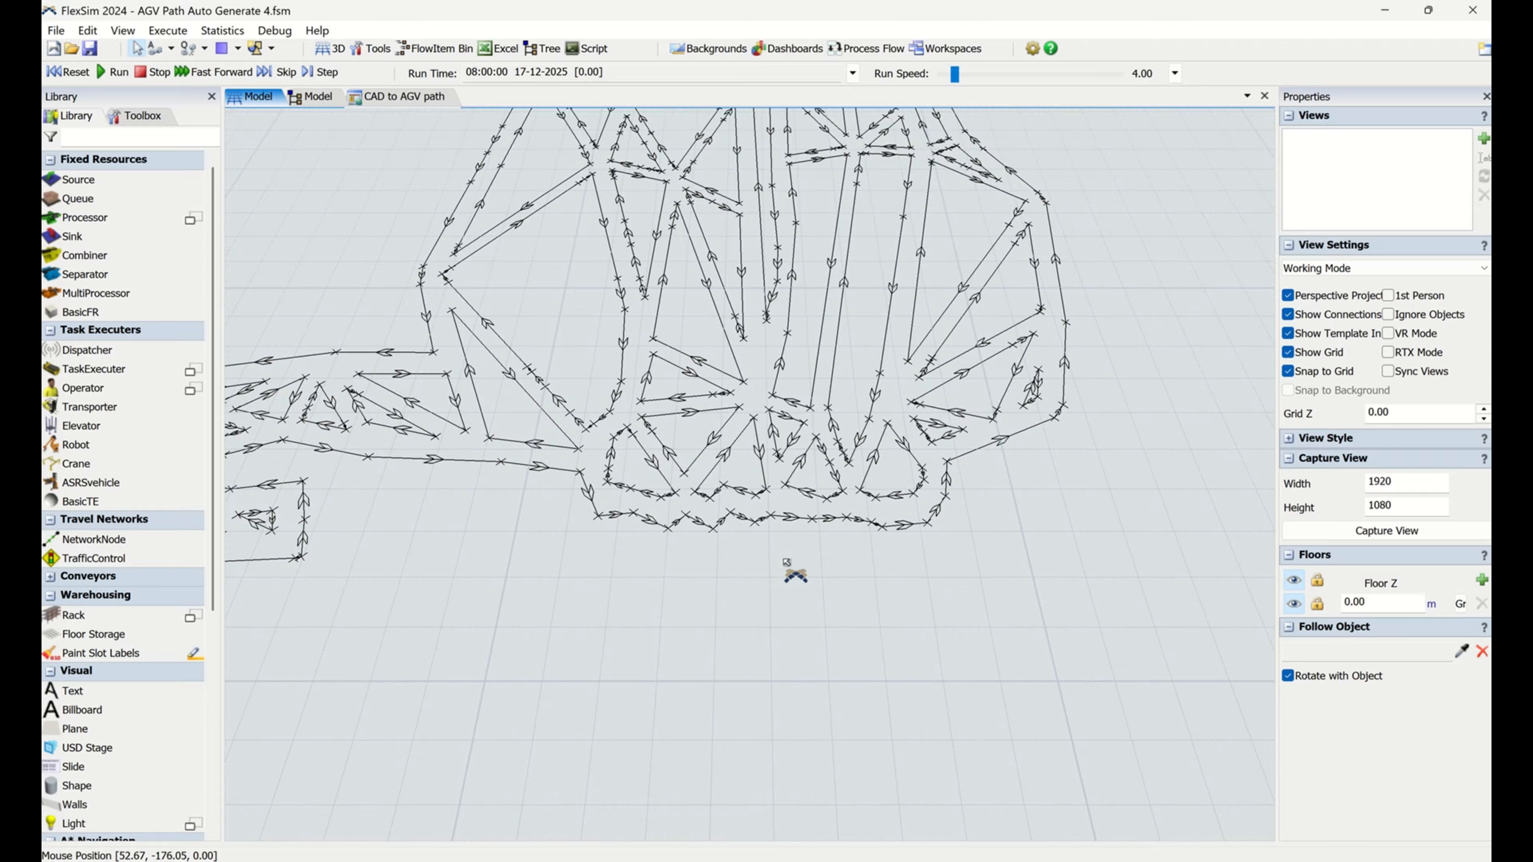
{"action": "left_click_drag", "start_coordinate": [983, 497], "coordinate": [959, 613]}
{"action": "left_click_drag", "start_coordinate": [991, 538], "coordinate": [958, 528]}
- Open the existing general ProcessFlow beside the 3D model and widen its pane to show all activities
{"action": "left_click", "coordinate": [858, 51]}
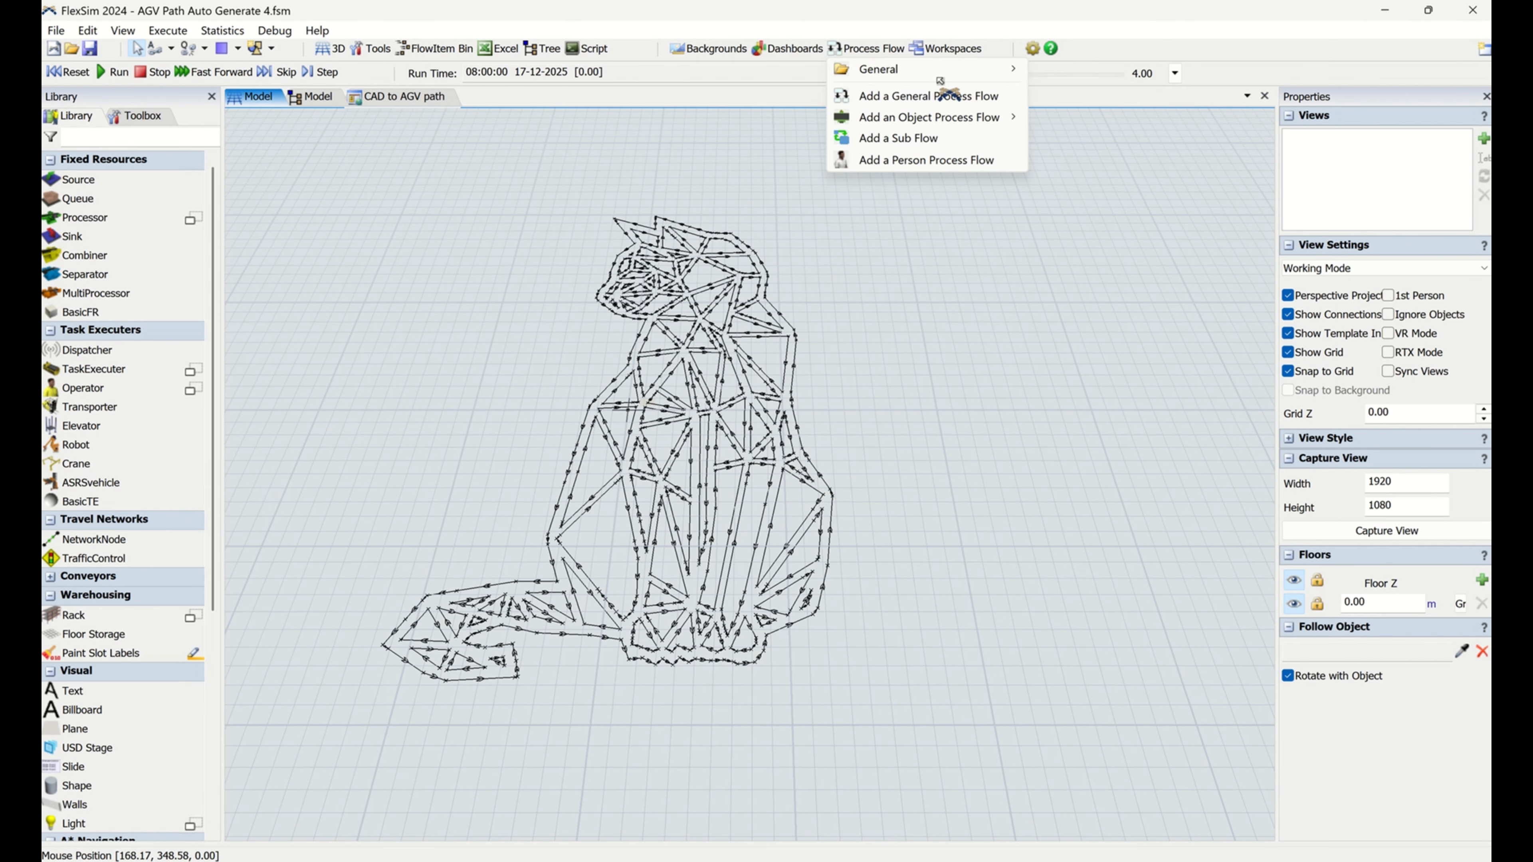
{"action": "mouse_move", "coordinate": [943, 74]}
{"action": "left_click", "coordinate": [1080, 69]}
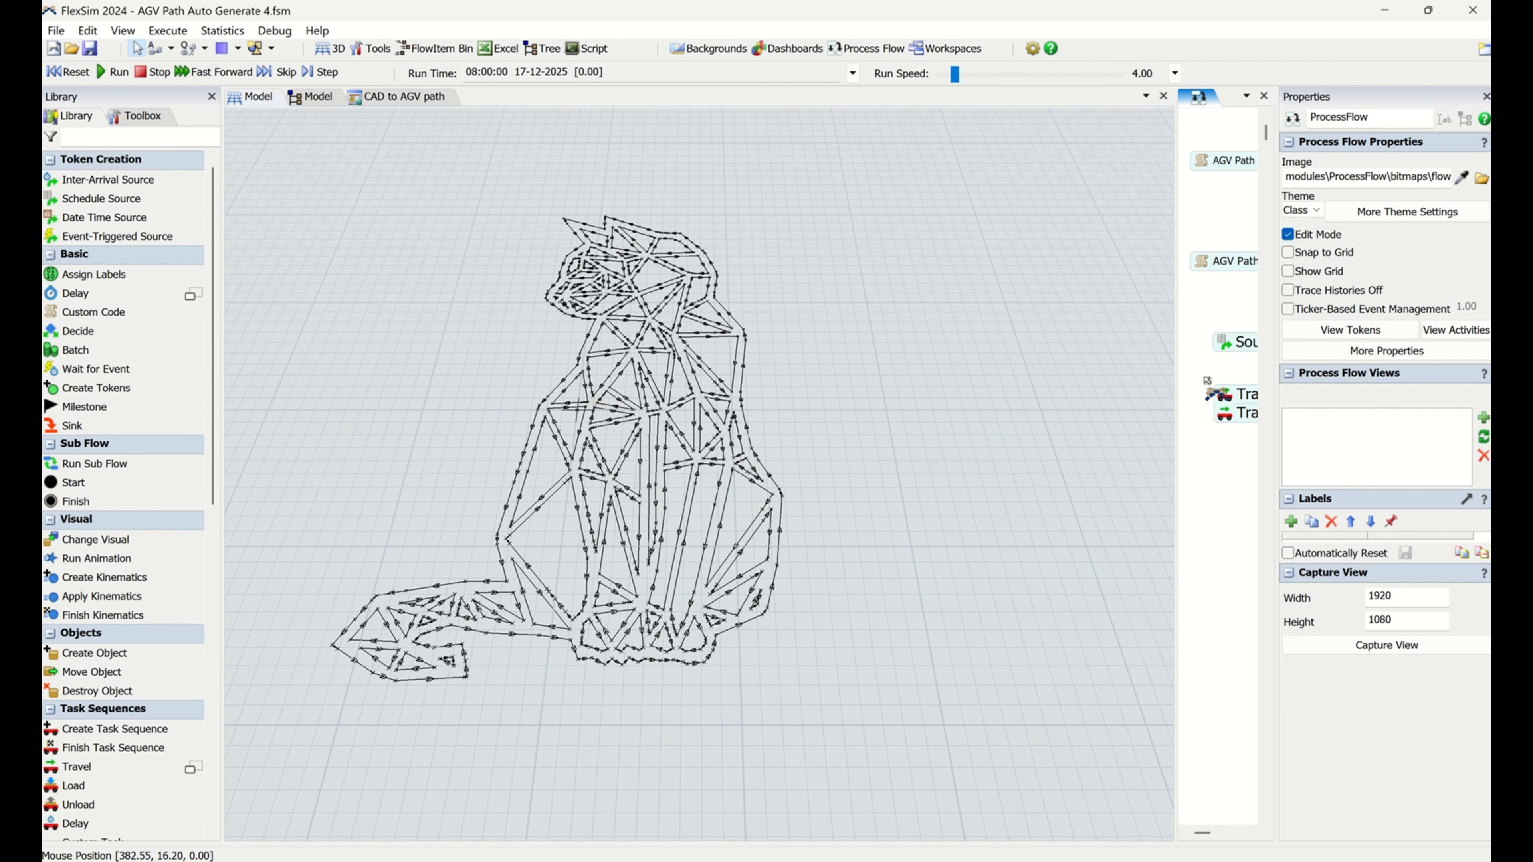
{"action": "left_click_drag", "start_coordinate": [1174, 444], "coordinate": [1050, 450]}
{"action": "left_click_drag", "start_coordinate": [888, 490], "coordinate": [958, 495]}
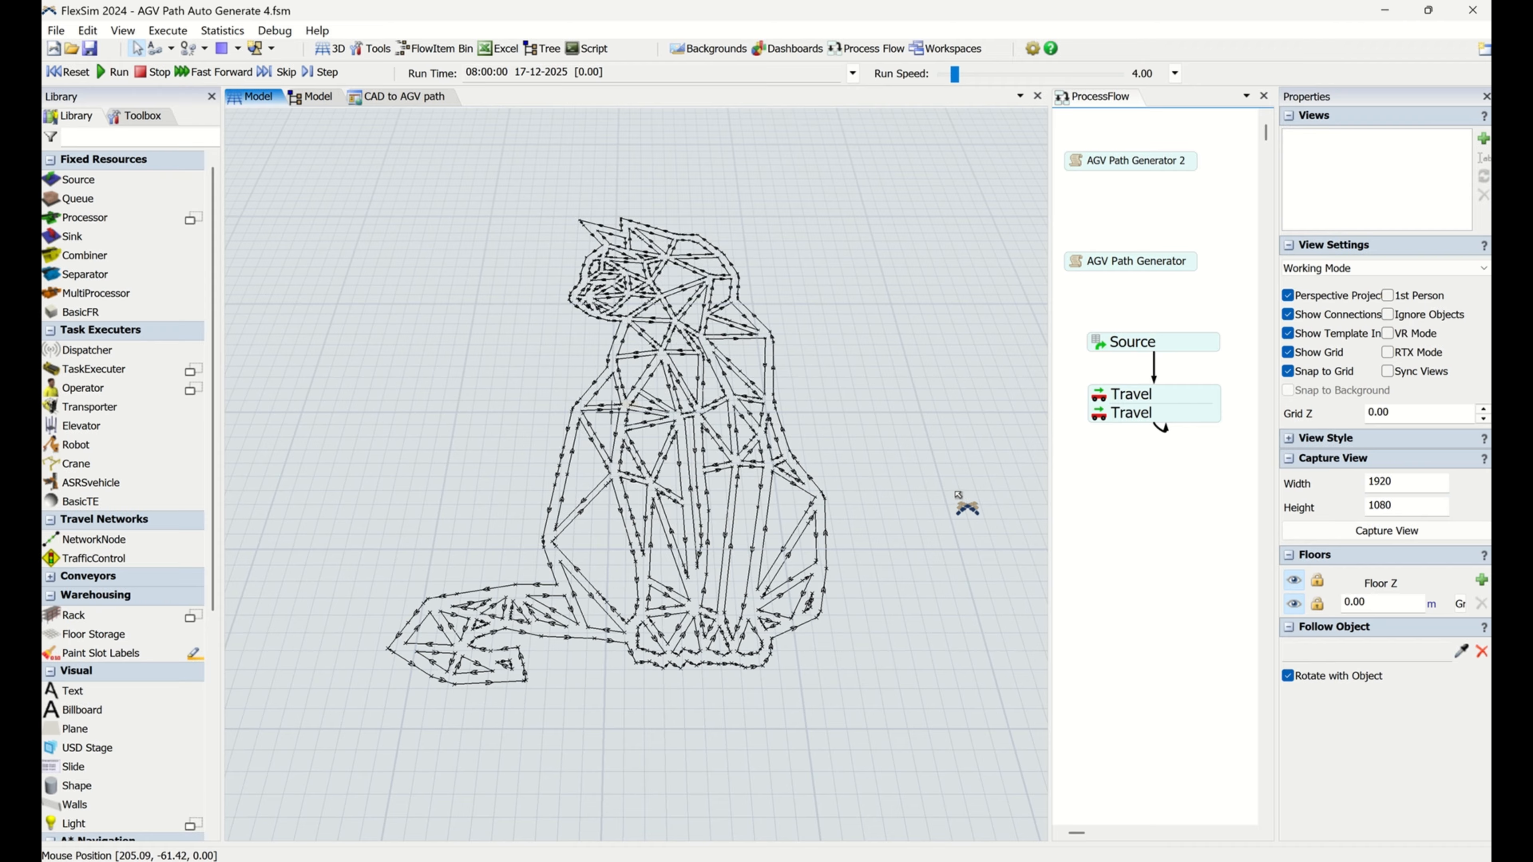
- Open the first Travel activity in the process flow to check its executer and destination
{"action": "left_click", "coordinate": [1126, 466]}
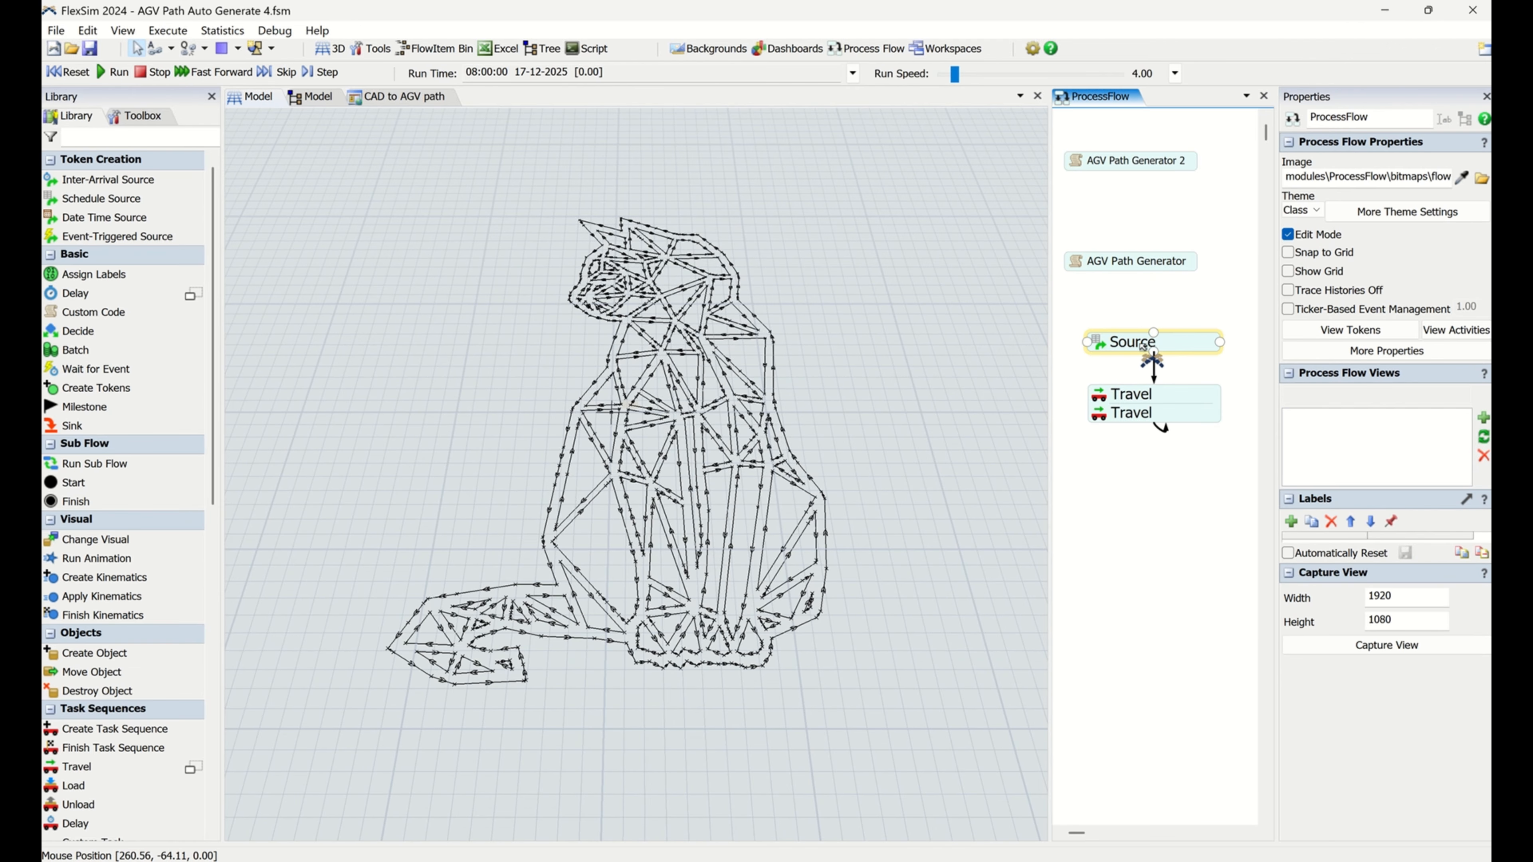
{"action": "left_click_drag", "start_coordinate": [1190, 573], "coordinate": [1163, 377]}
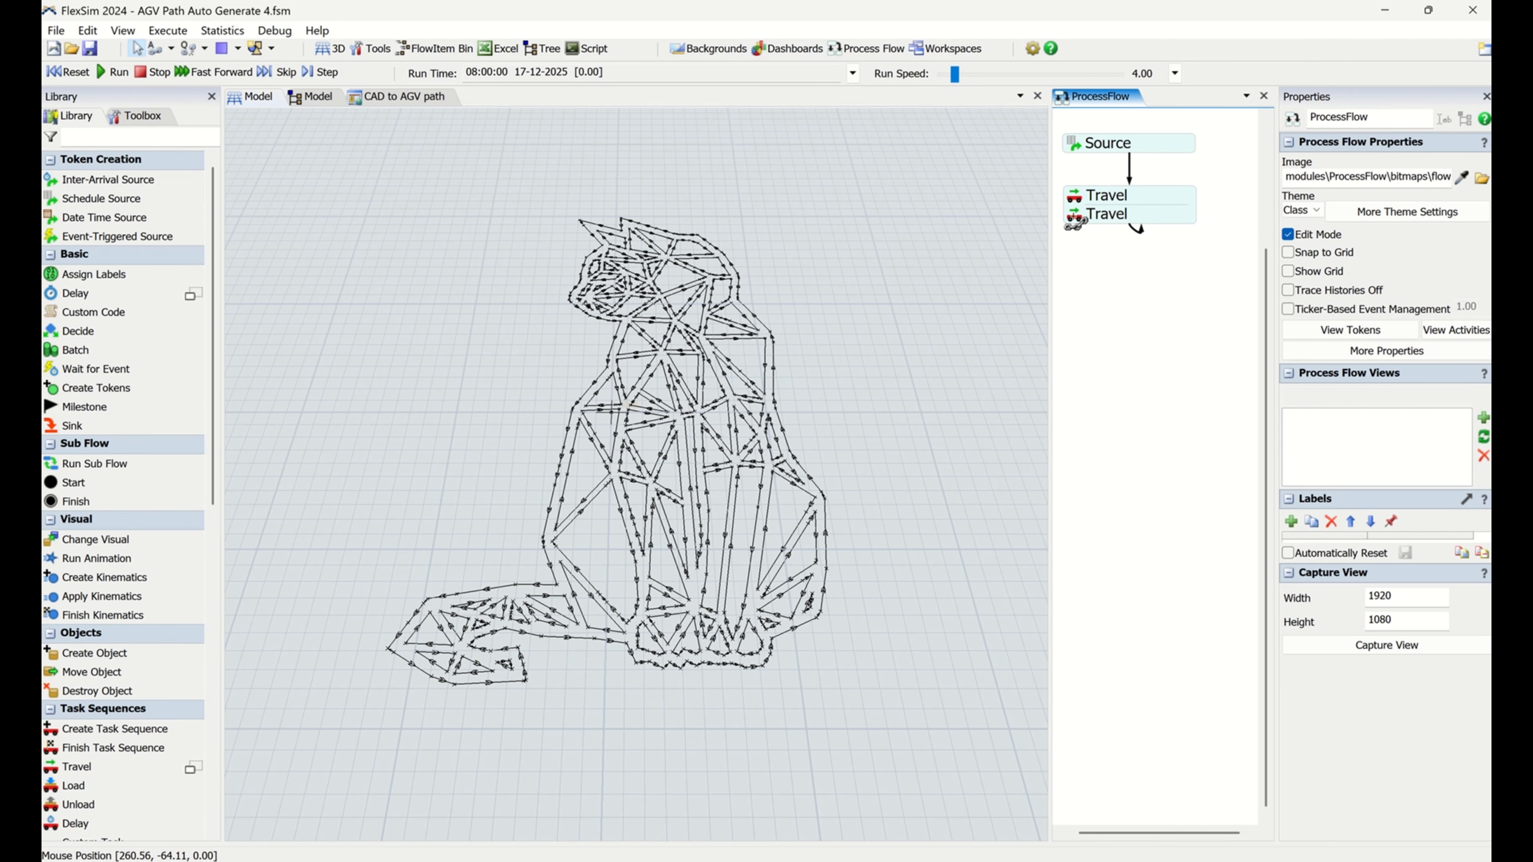
{"action": "left_click_drag", "start_coordinate": [1075, 223], "coordinate": [1074, 219]}
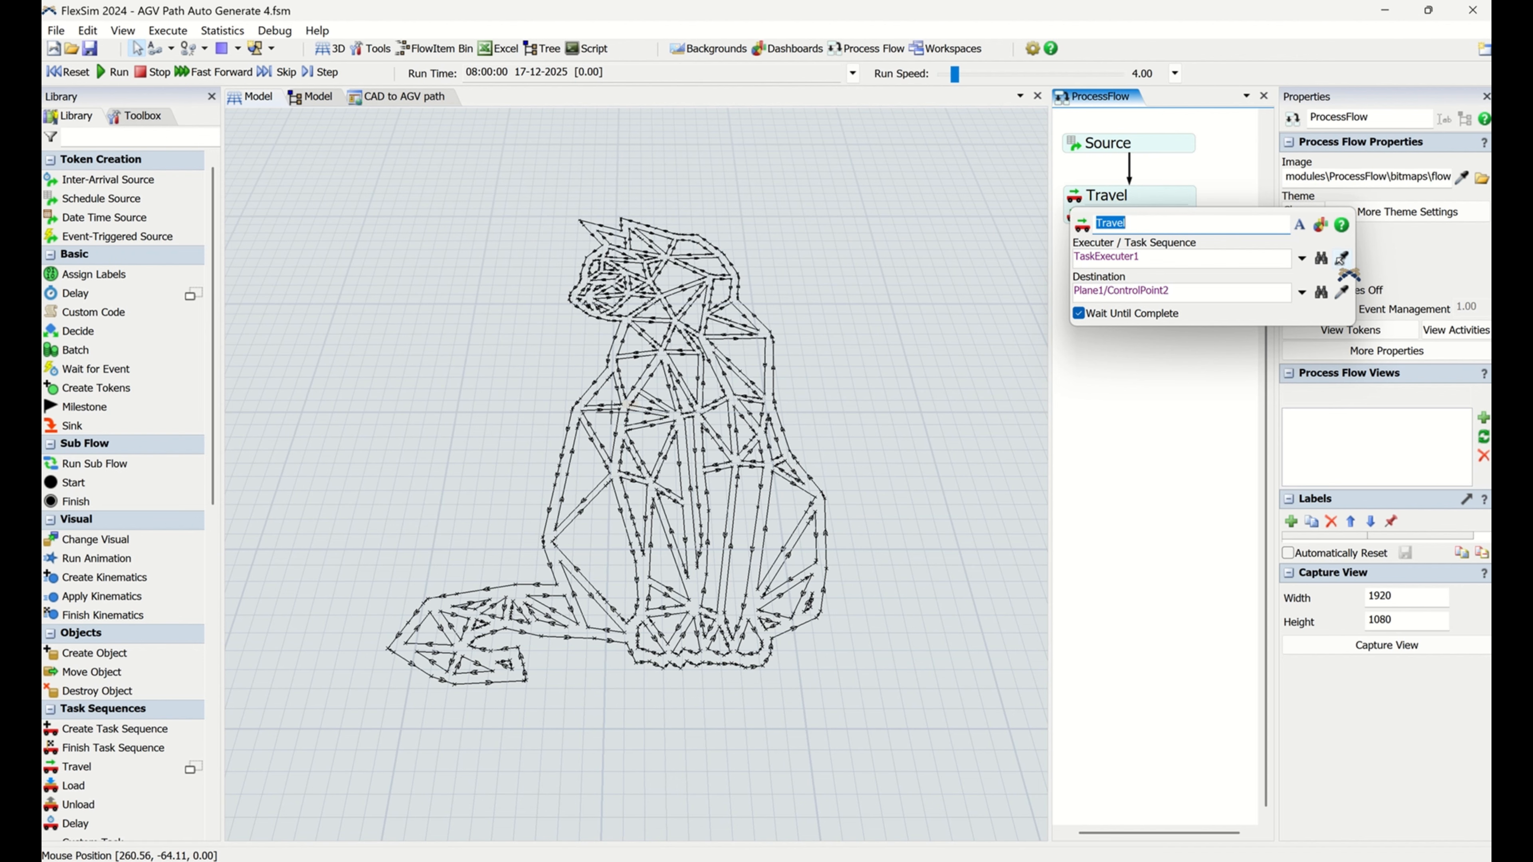
- Place a TaskExecuter just below the cat's paws at about X 55, Y -189
{"action": "scroll", "coordinate": [676, 698], "scroll_direction": "up", "scroll_amount": 5}
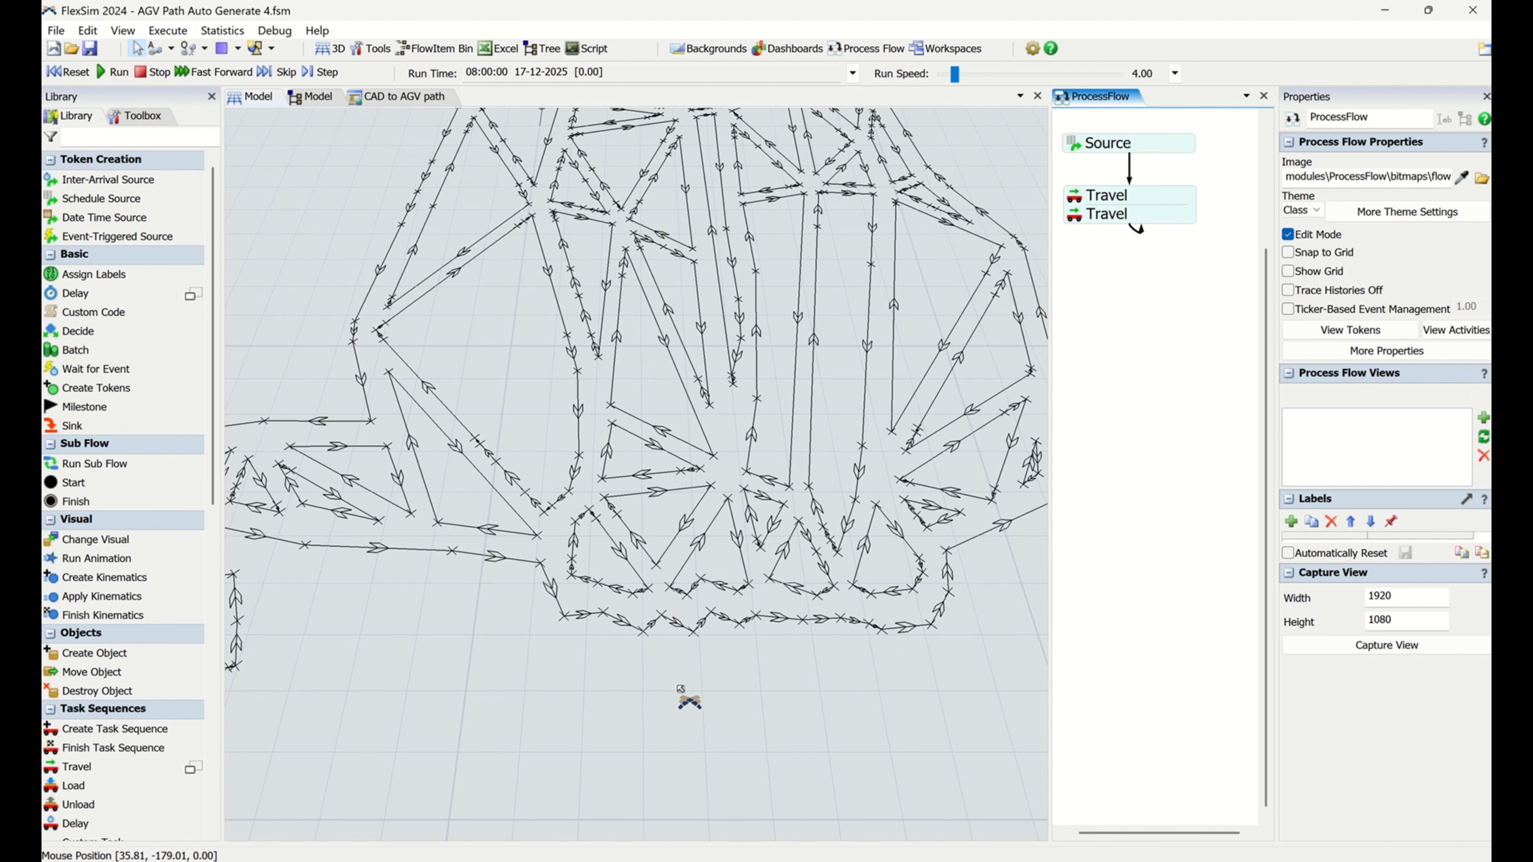
{"action": "scroll", "coordinate": [577, 694], "scroll_direction": "up", "scroll_amount": 3}
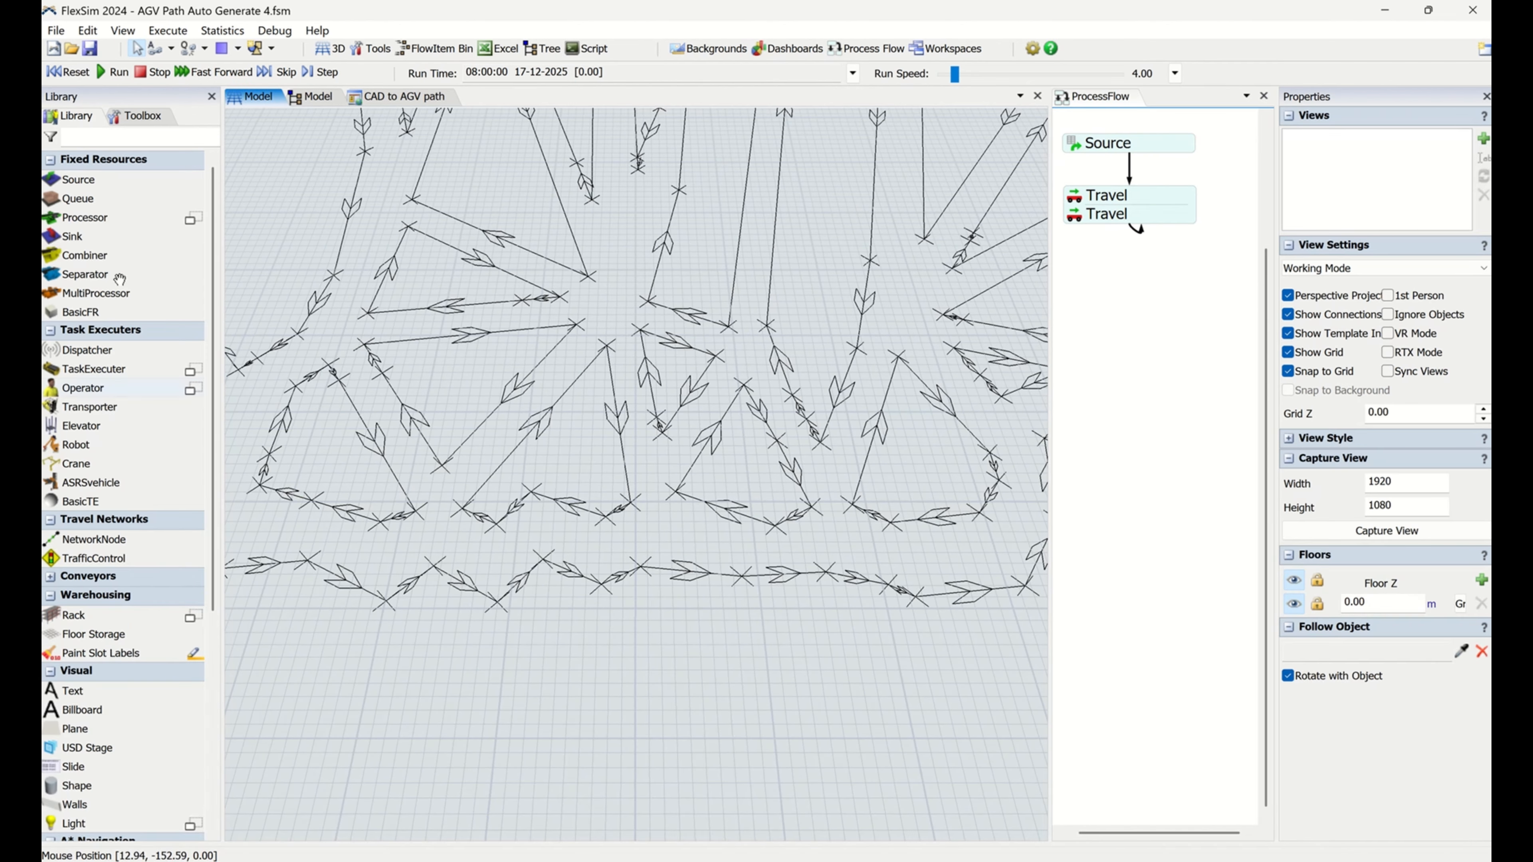
{"action": "scroll", "coordinate": [112, 676], "scroll_direction": "down", "scroll_amount": 2}
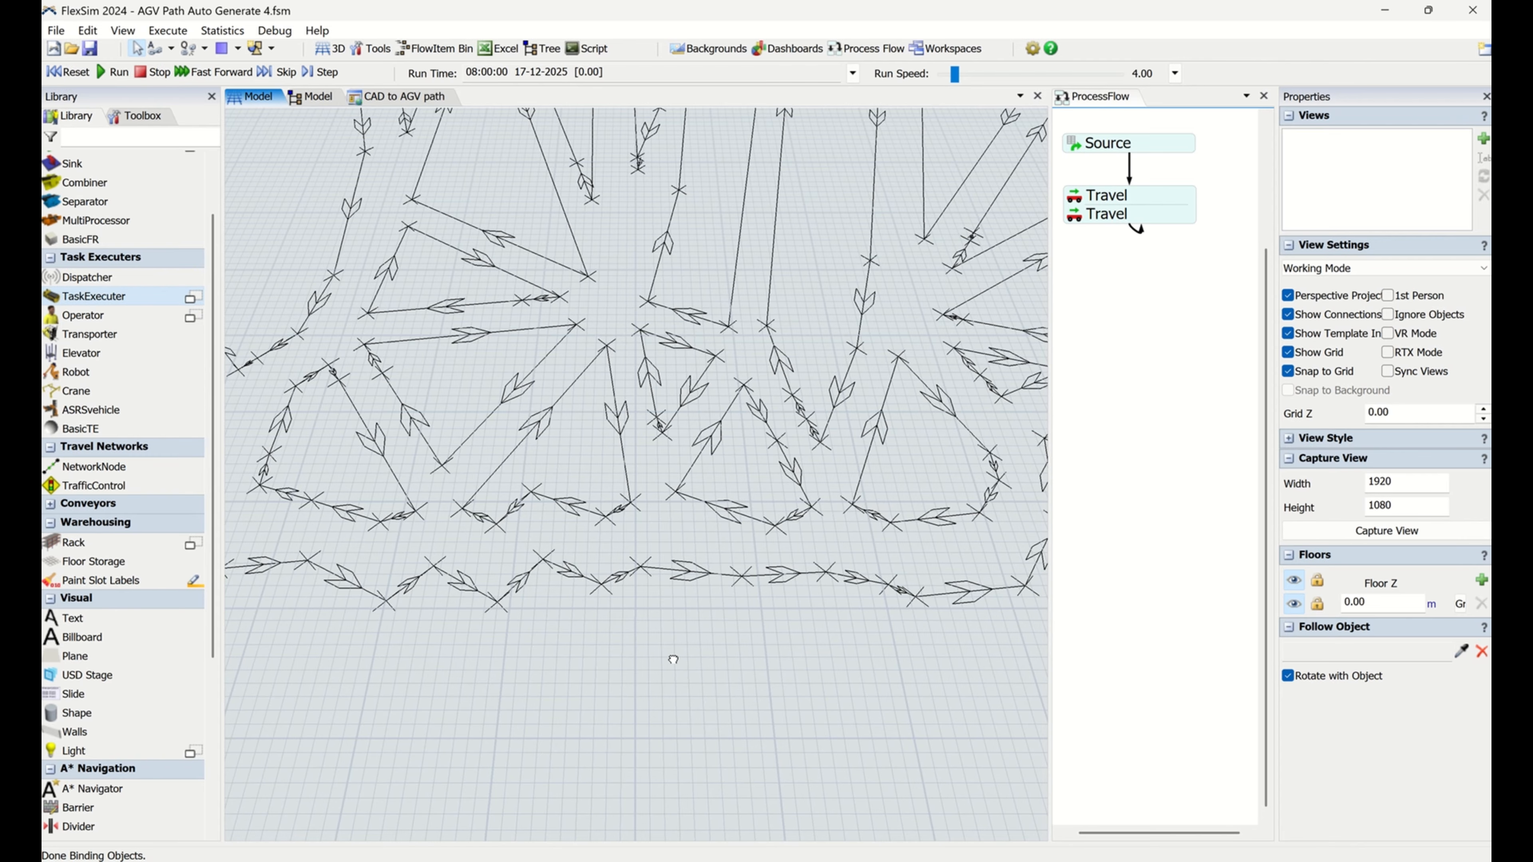
{"action": "left_click_drag", "start_coordinate": [674, 660], "coordinate": [882, 773]}
{"action": "left_click", "coordinate": [724, 655]}
{"action": "left_click_drag", "start_coordinate": [896, 707], "coordinate": [734, 480]}
{"action": "left_click_drag", "start_coordinate": [548, 425], "coordinate": [563, 579]}
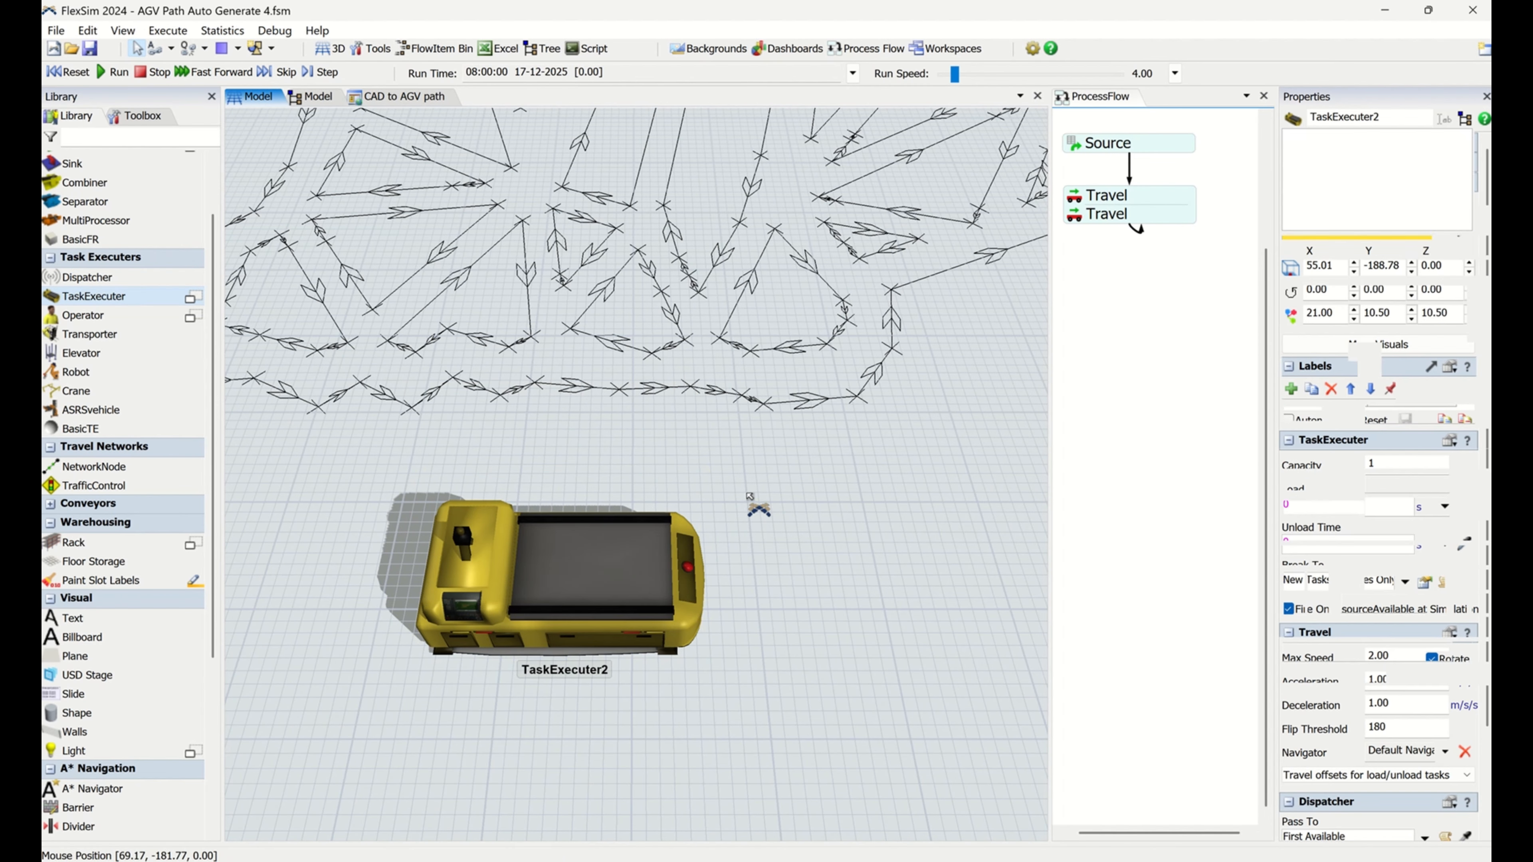
- Add an AGV control point on a short straight path along the cat's bottom outline, above the TaskExecuter
{"action": "scroll", "coordinate": [107, 435], "scroll_direction": "down", "scroll_amount": 5}
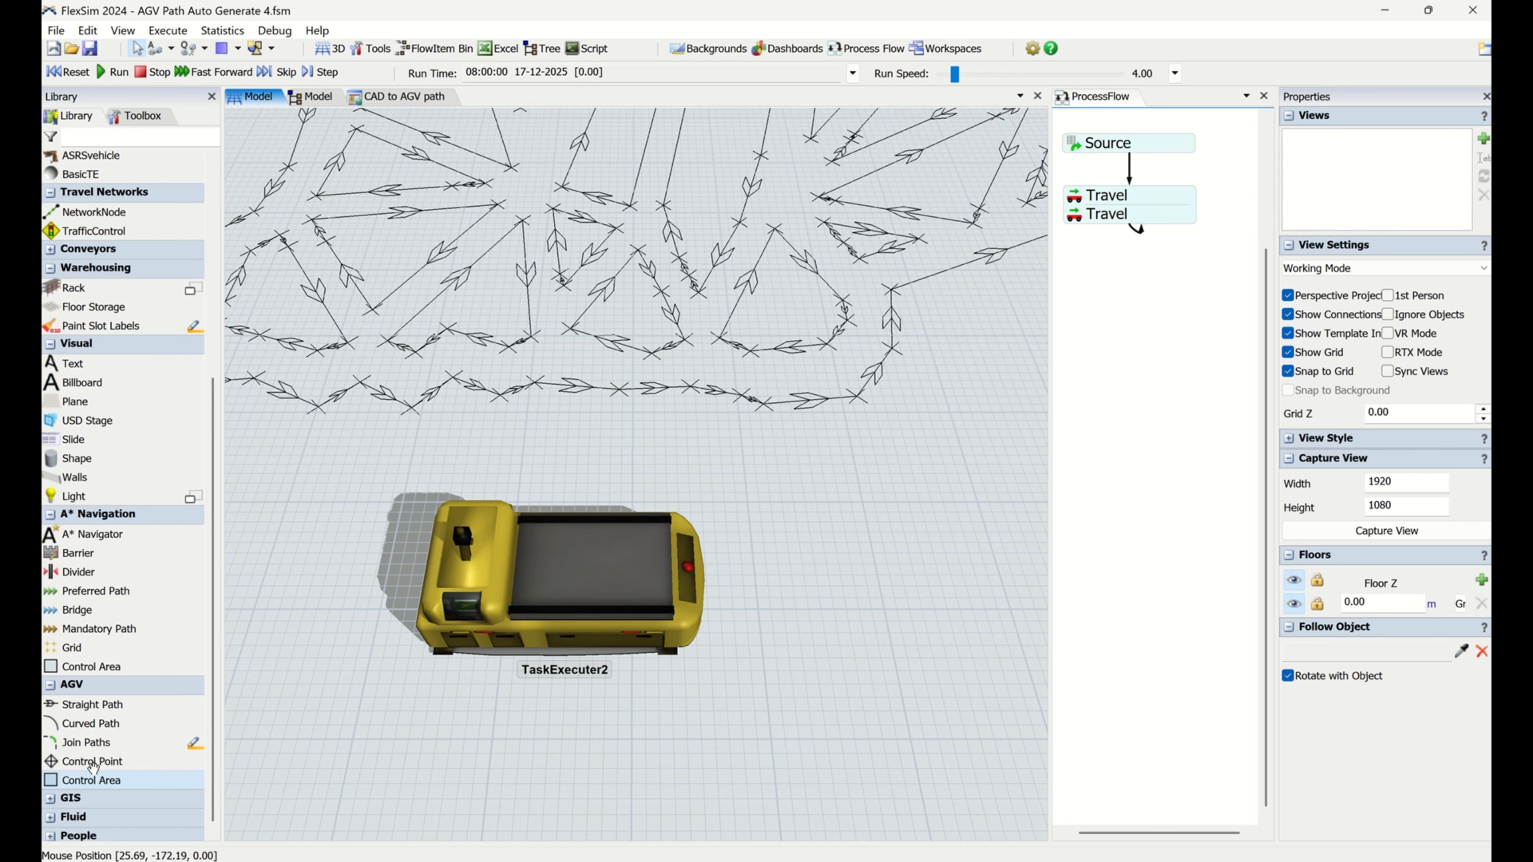
{"action": "left_click", "coordinate": [92, 763]}
{"action": "scroll", "coordinate": [724, 427], "scroll_direction": "up", "scroll_amount": 3}
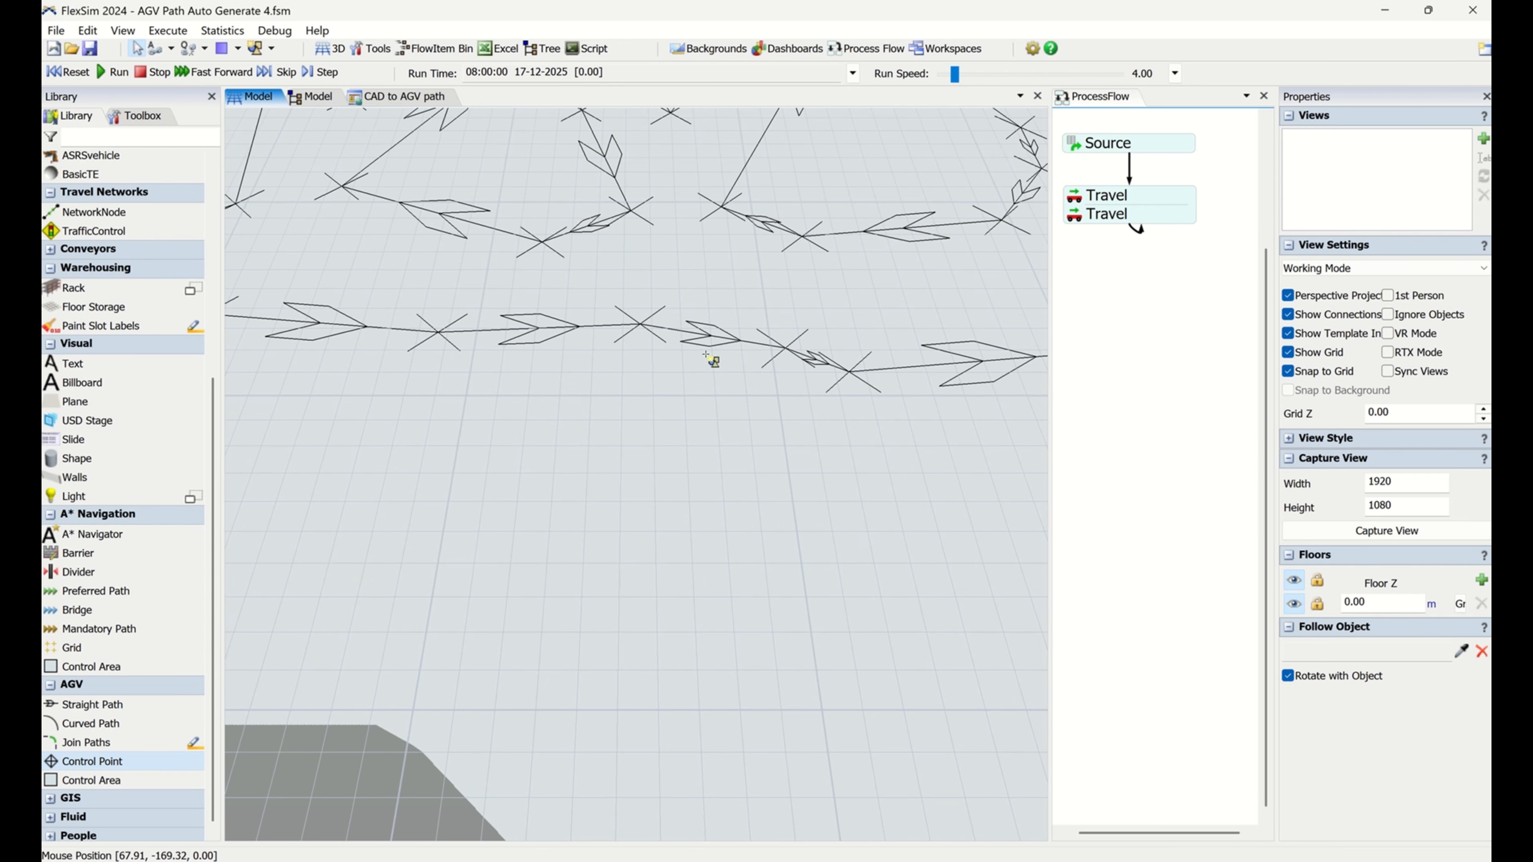
{"action": "left_click", "coordinate": [711, 342]}
{"action": "left_click", "coordinate": [718, 428]}
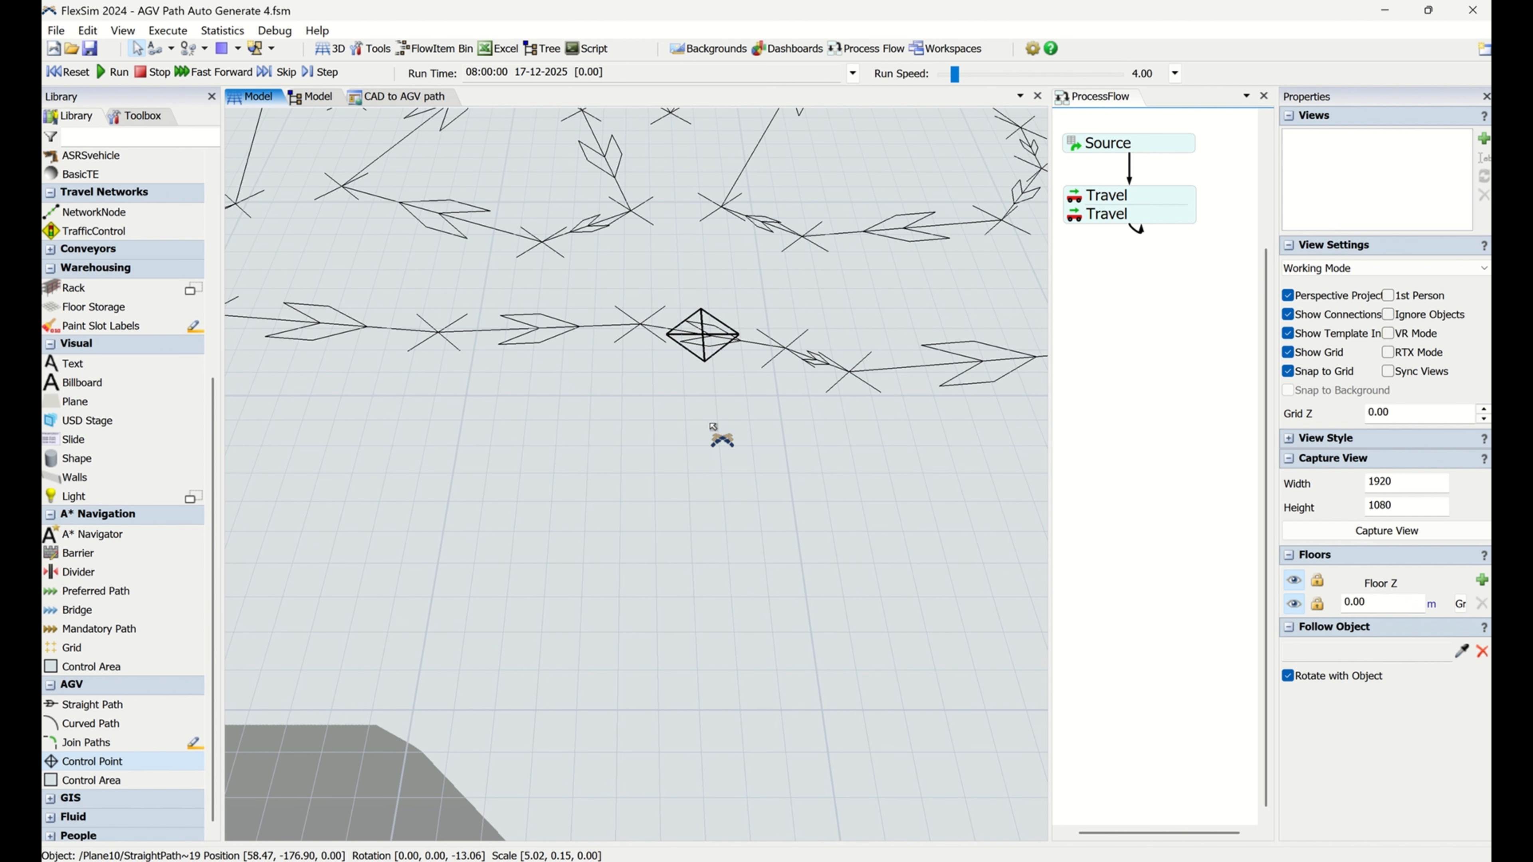
- Add a second AGV control point on the adjacent straight path, just left of the first one
{"action": "scroll", "coordinate": [797, 474], "scroll_direction": "down", "scroll_amount": 3}
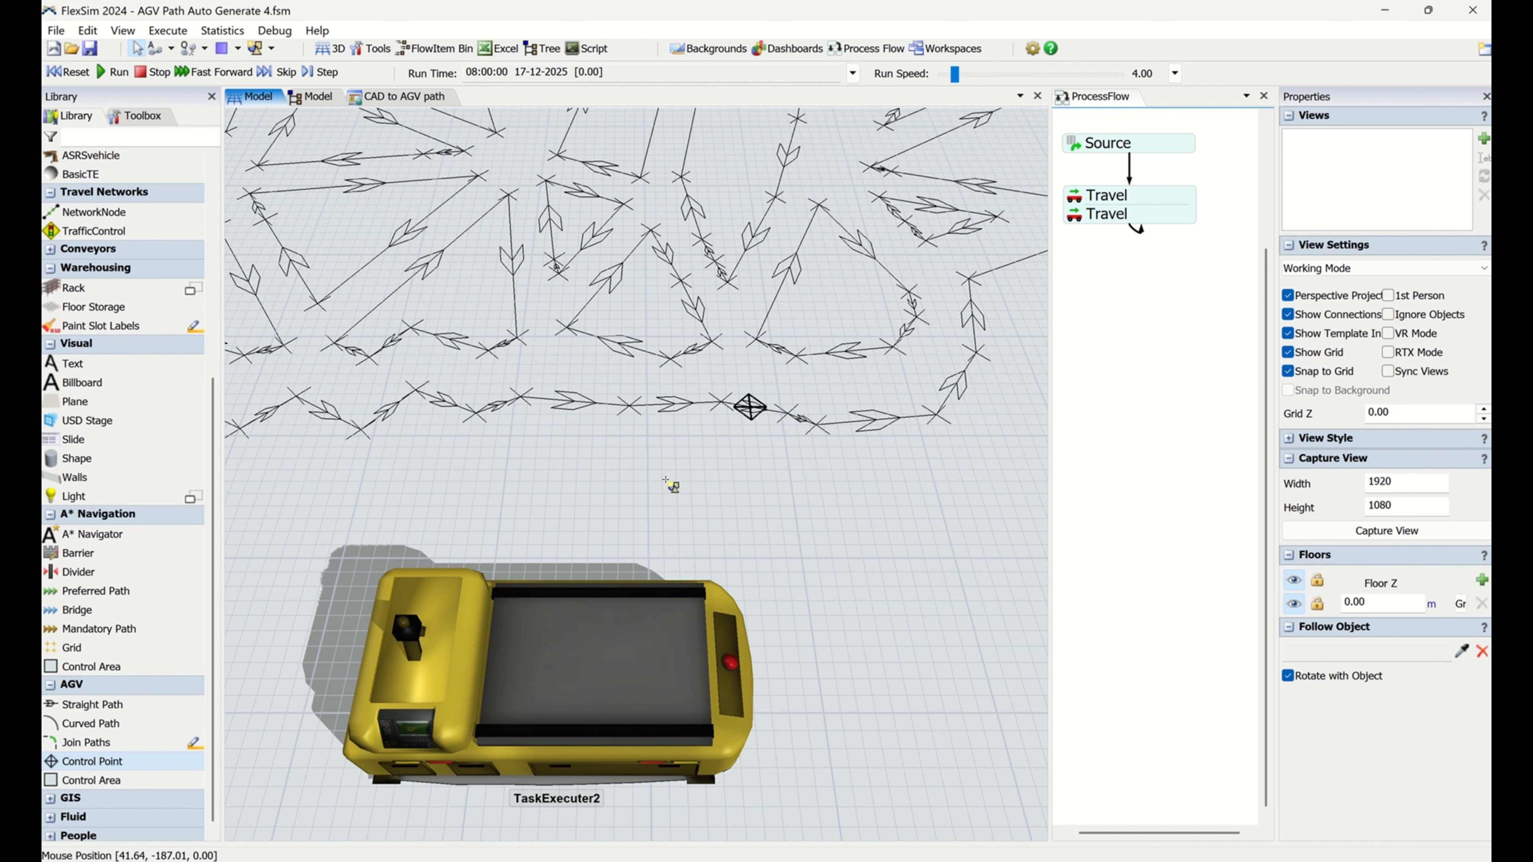
{"action": "left_click", "coordinate": [674, 405]}
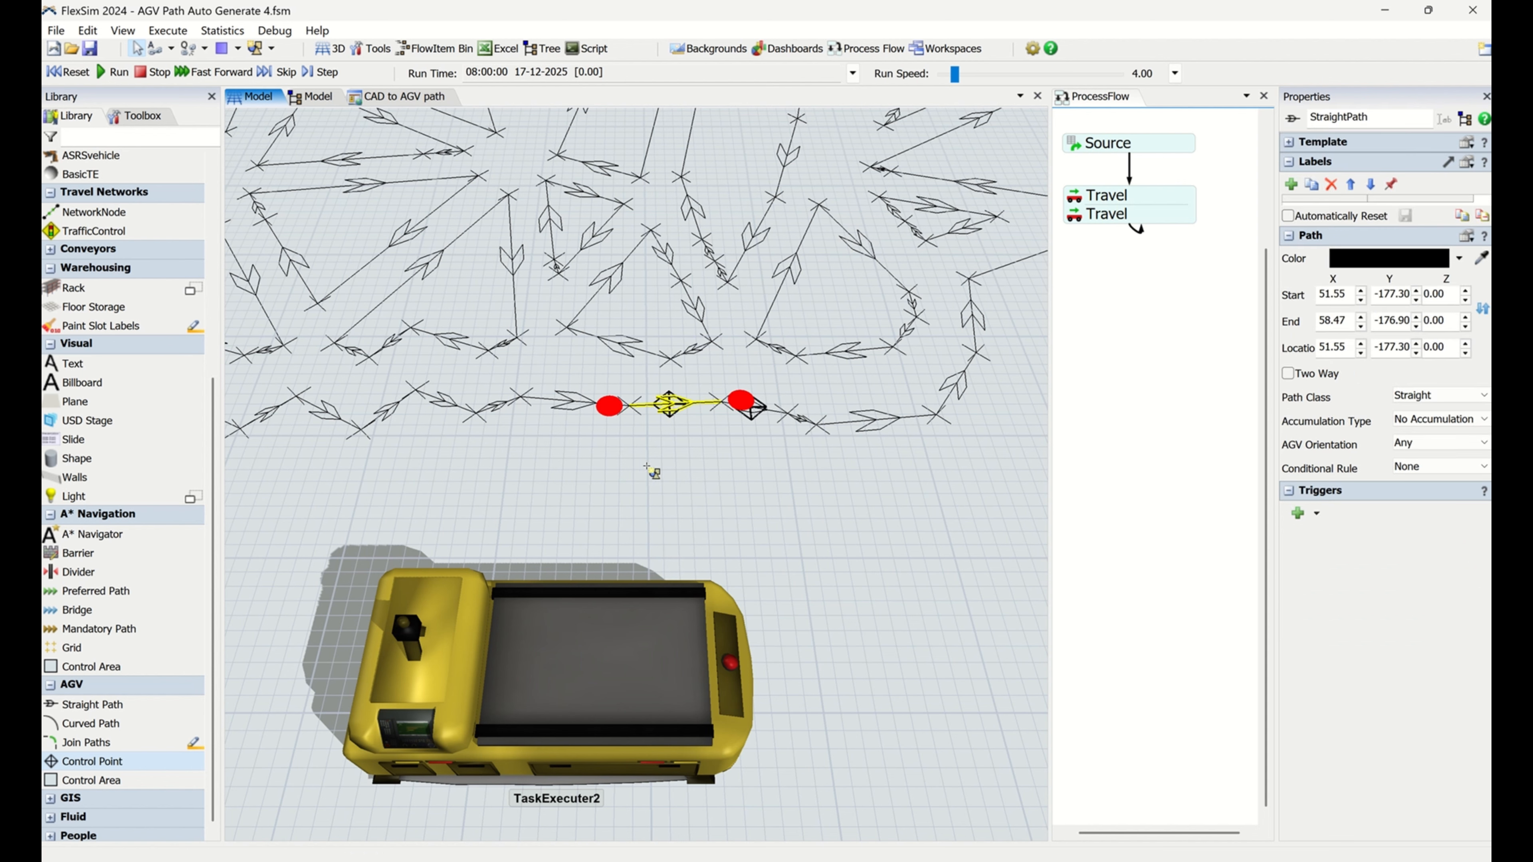
{"action": "left_click", "coordinate": [682, 486]}
{"action": "right_click", "coordinate": [728, 464]}
{"action": "left_click", "coordinate": [638, 512]}
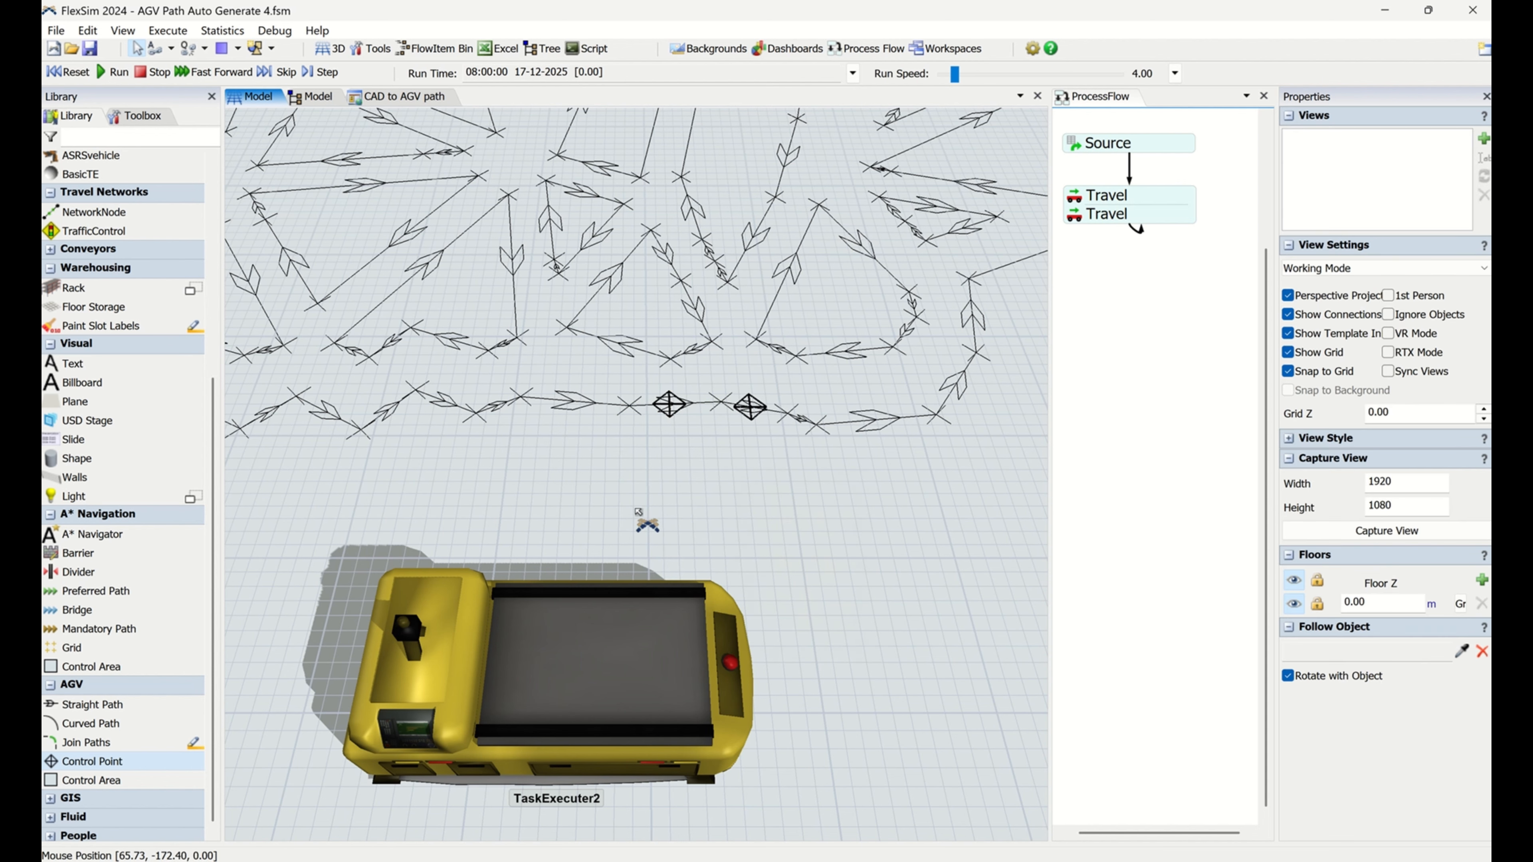
- Connect TaskExecuter2 to the right-hand control point on the cat's bottom outline
{"action": "scroll", "coordinate": [692, 545], "scroll_direction": "down", "scroll_amount": 5}
{"action": "left_click", "coordinate": [648, 577]}
{"action": "scroll", "coordinate": [640, 570], "scroll_direction": "up", "scroll_amount": 5}
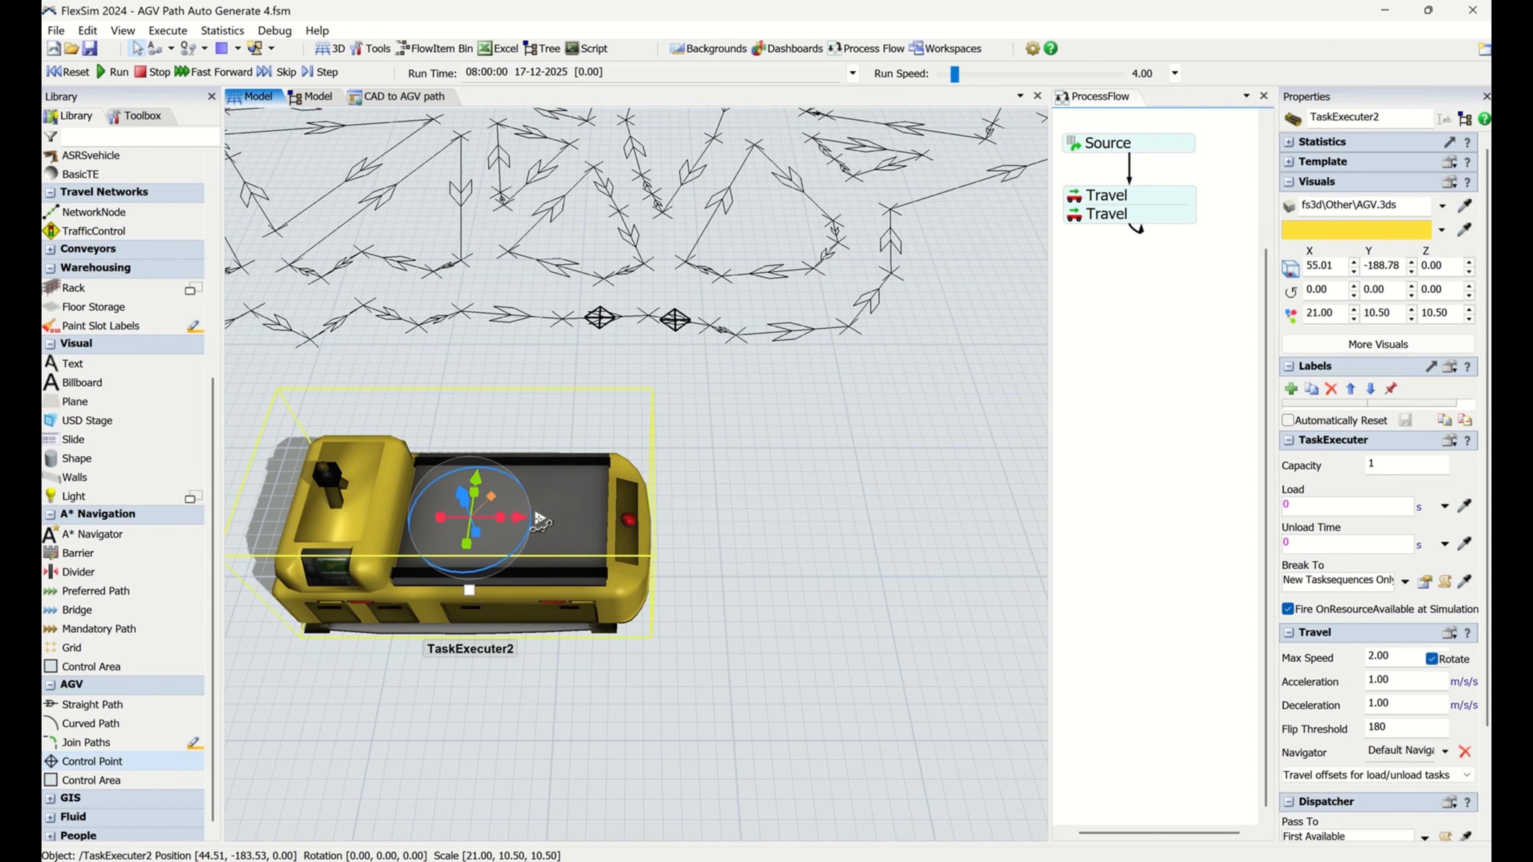
{"action": "left_click_drag", "start_coordinate": [539, 519], "coordinate": [675, 328]}
{"action": "left_click", "coordinate": [760, 407]}
- Set the first Travel activity's executer to TaskExecuter2 and its destination to Plane10/ControlPoint2
{"action": "left_click", "coordinate": [1165, 323]}
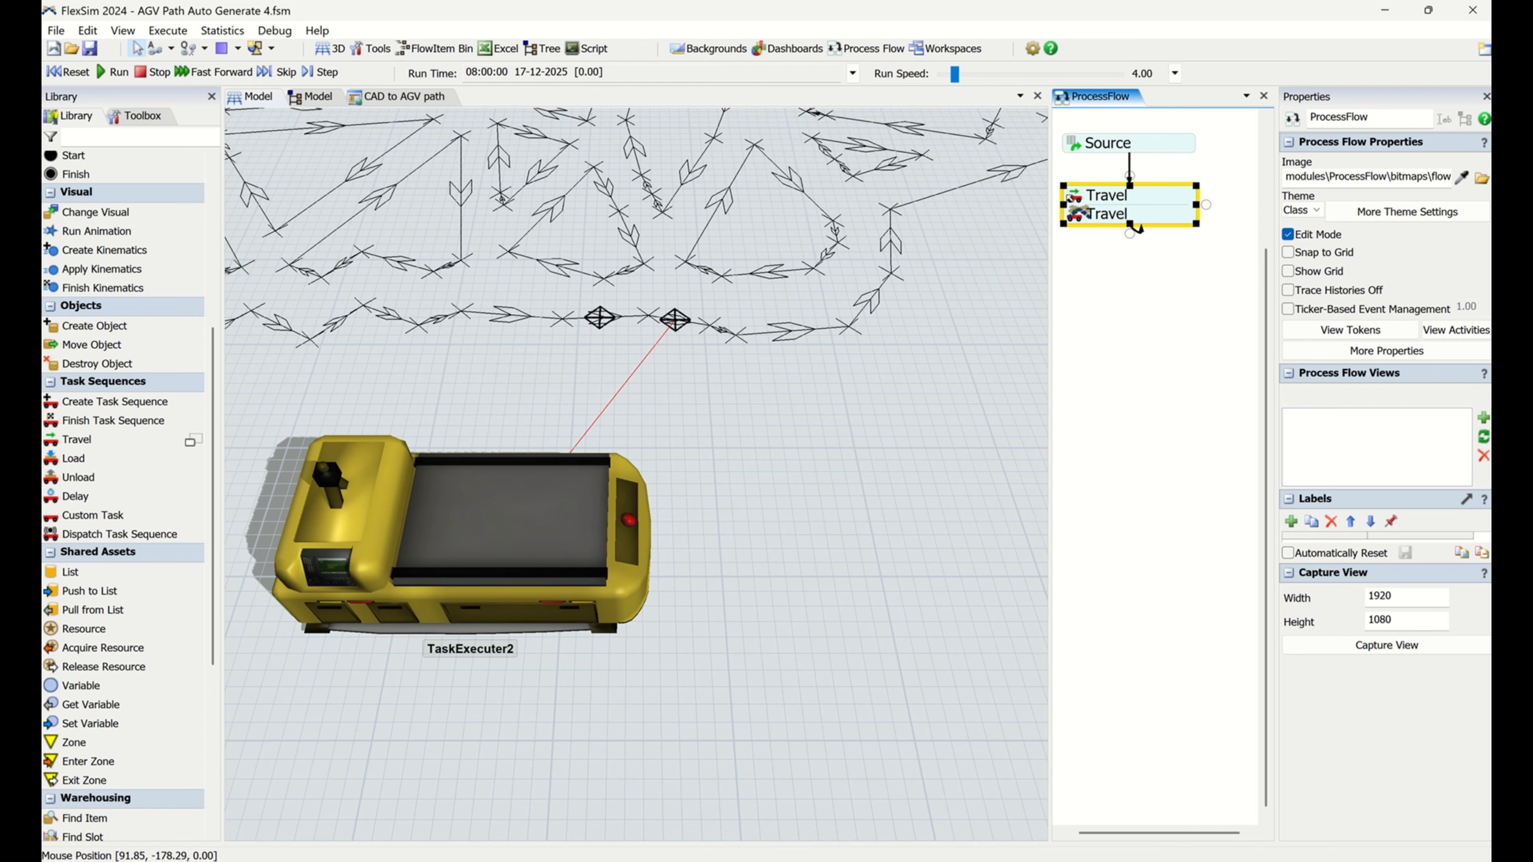
{"action": "left_click", "coordinate": [1090, 199]}
{"action": "double_click", "coordinate": [1135, 227]}
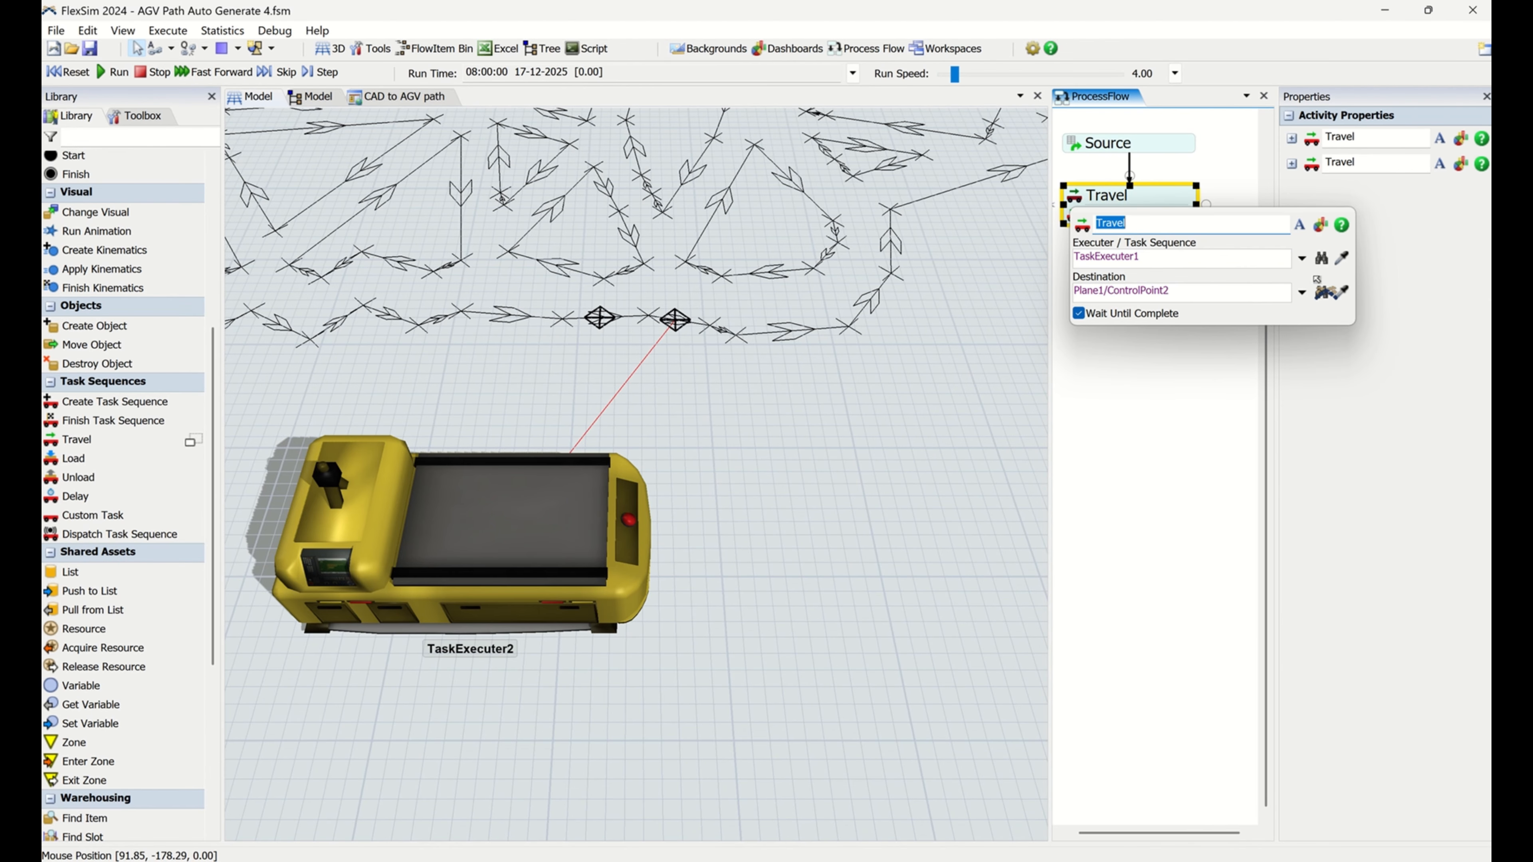
{"action": "left_click", "coordinate": [1341, 258]}
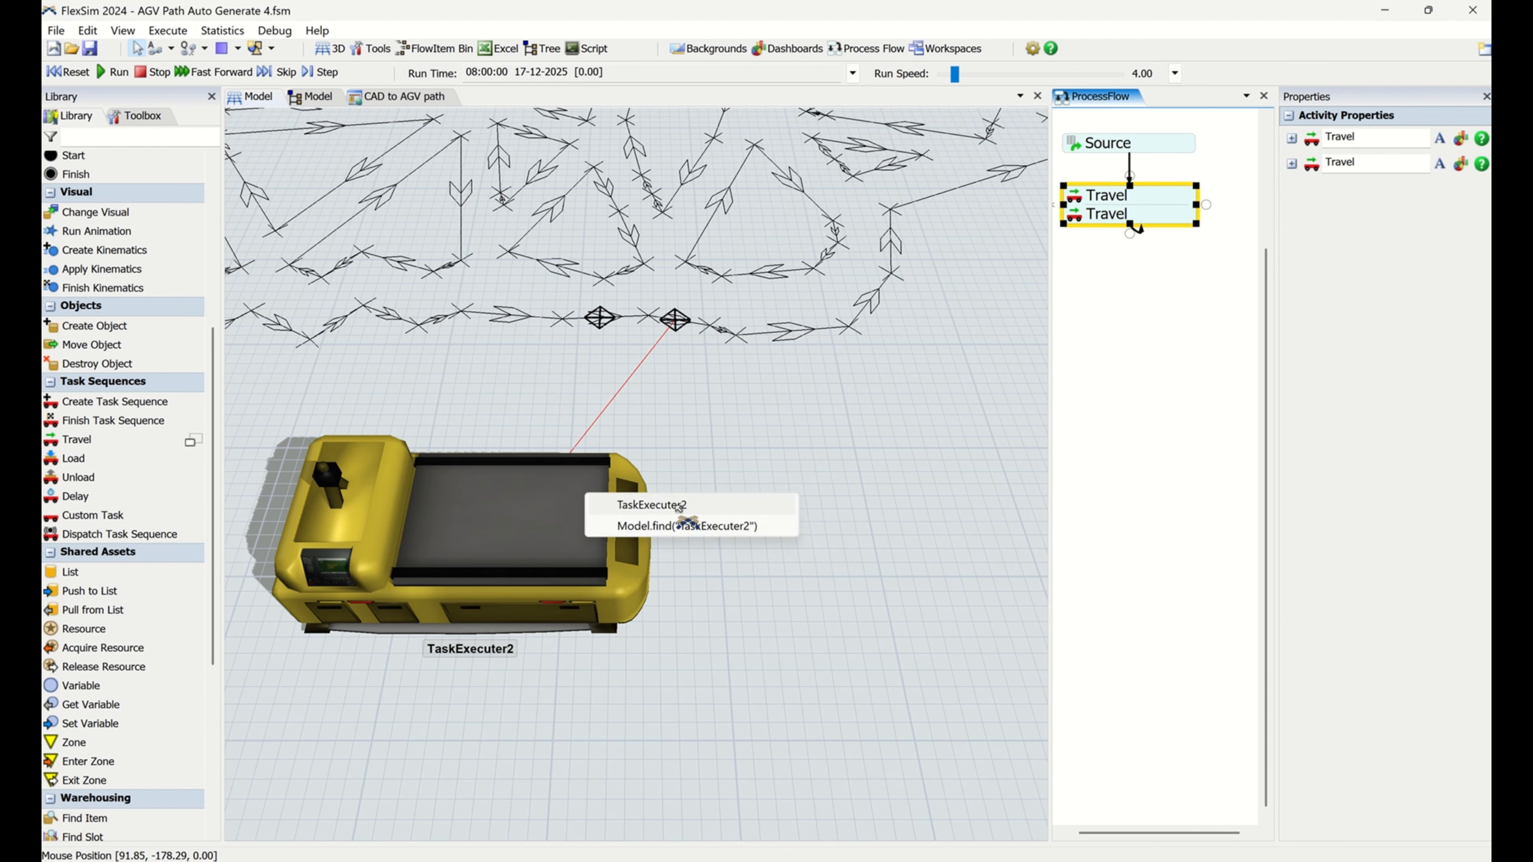
{"action": "left_click", "coordinate": [657, 505]}
{"action": "left_click", "coordinate": [1341, 292]}
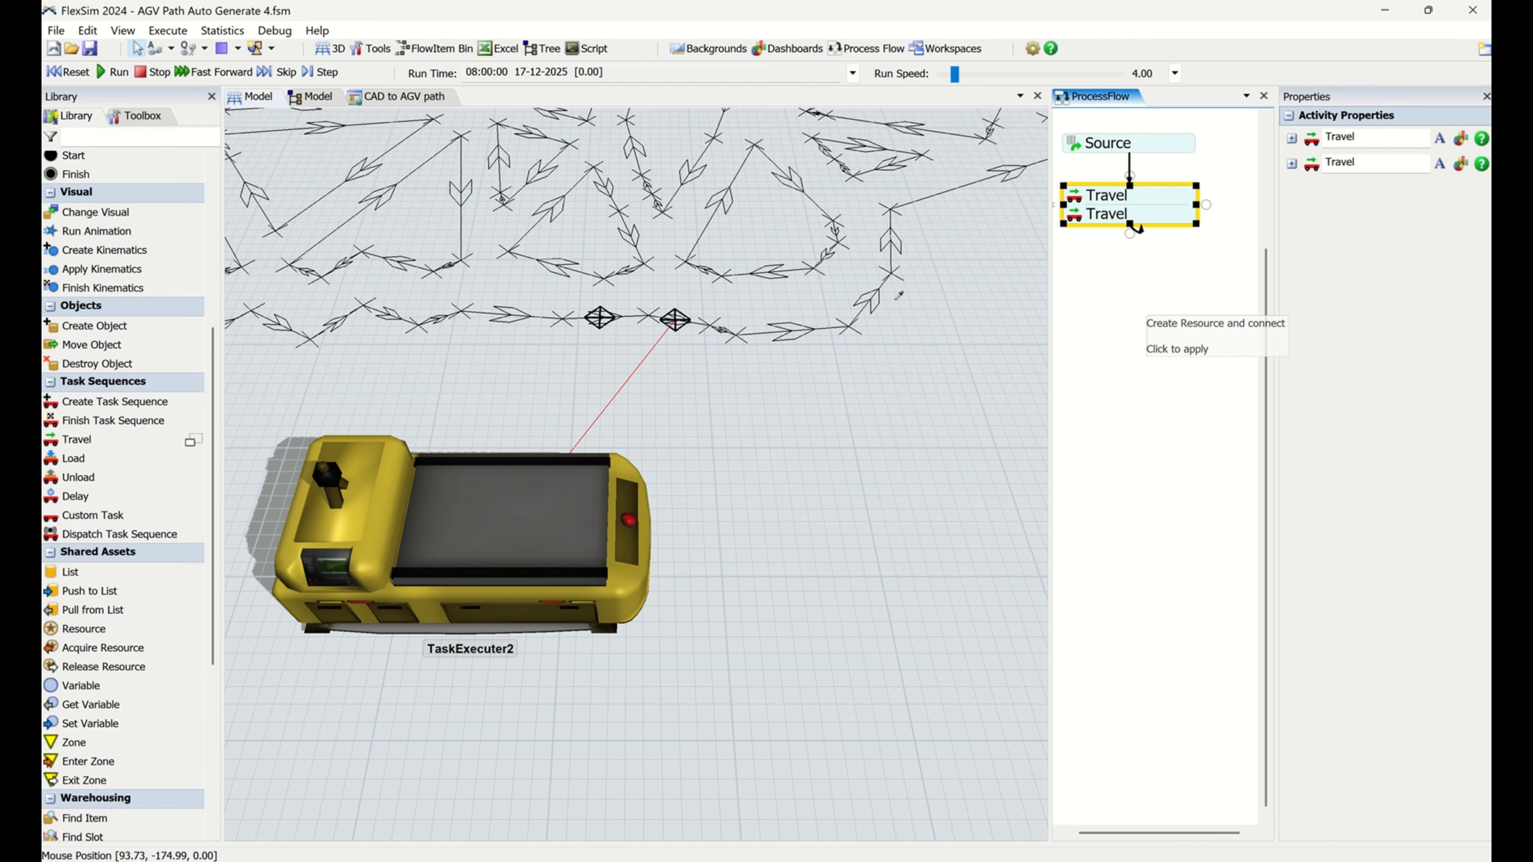
{"action": "left_click", "coordinate": [603, 315]}
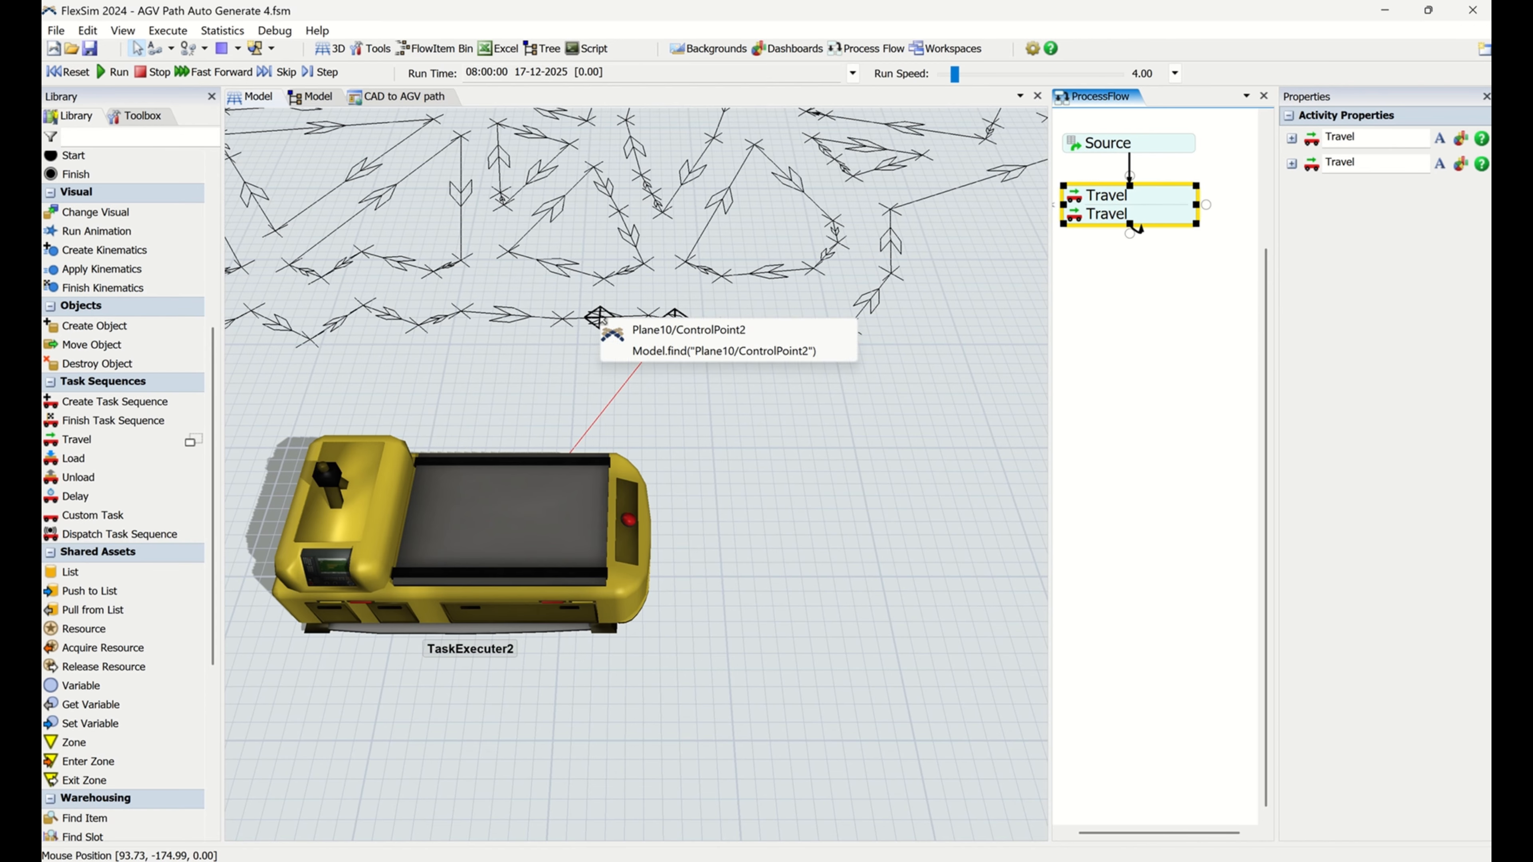
{"action": "left_click", "coordinate": [624, 331]}
{"action": "left_click", "coordinate": [1127, 354]}
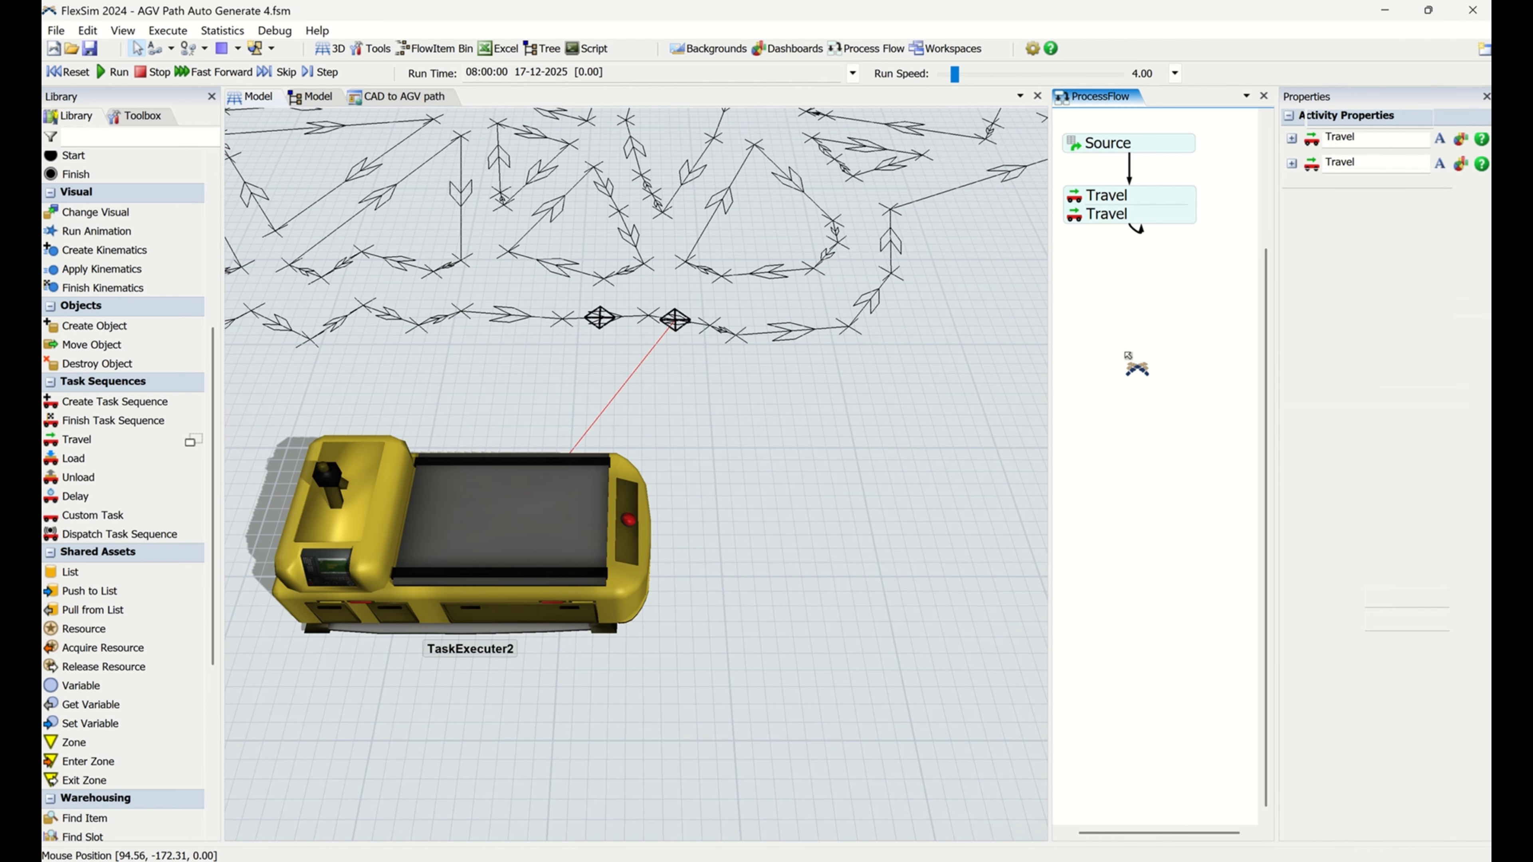
- Set the second Travel activity's executer to TaskExecuter2 and its destination to Plane10/ControlPoint1
{"action": "left_click", "coordinate": [1079, 219]}
{"action": "left_click", "coordinate": [1341, 277]}
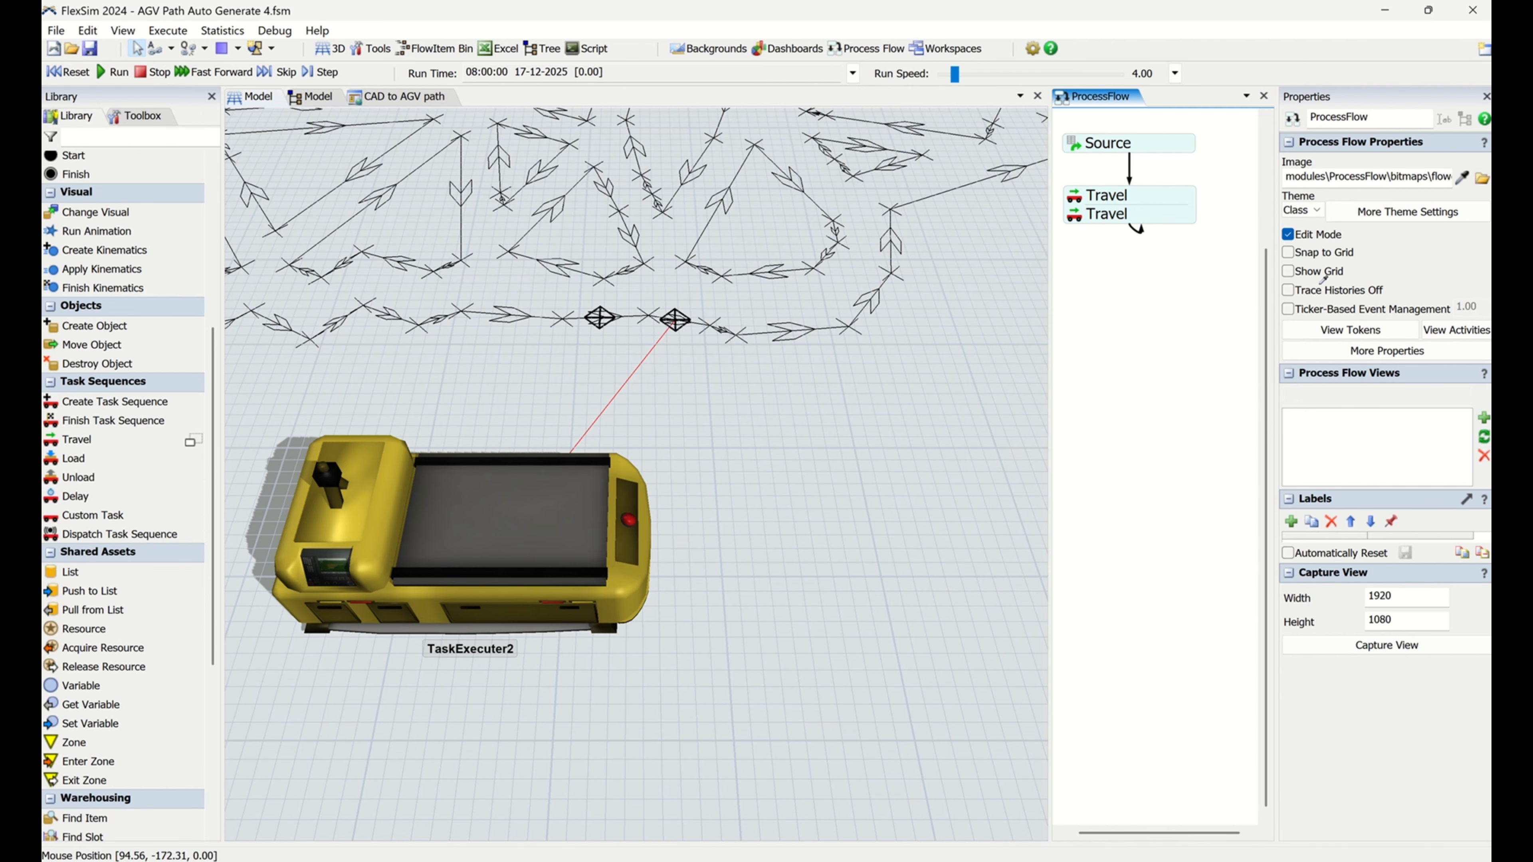
{"action": "left_click", "coordinate": [531, 520]}
{"action": "left_click", "coordinate": [567, 532]}
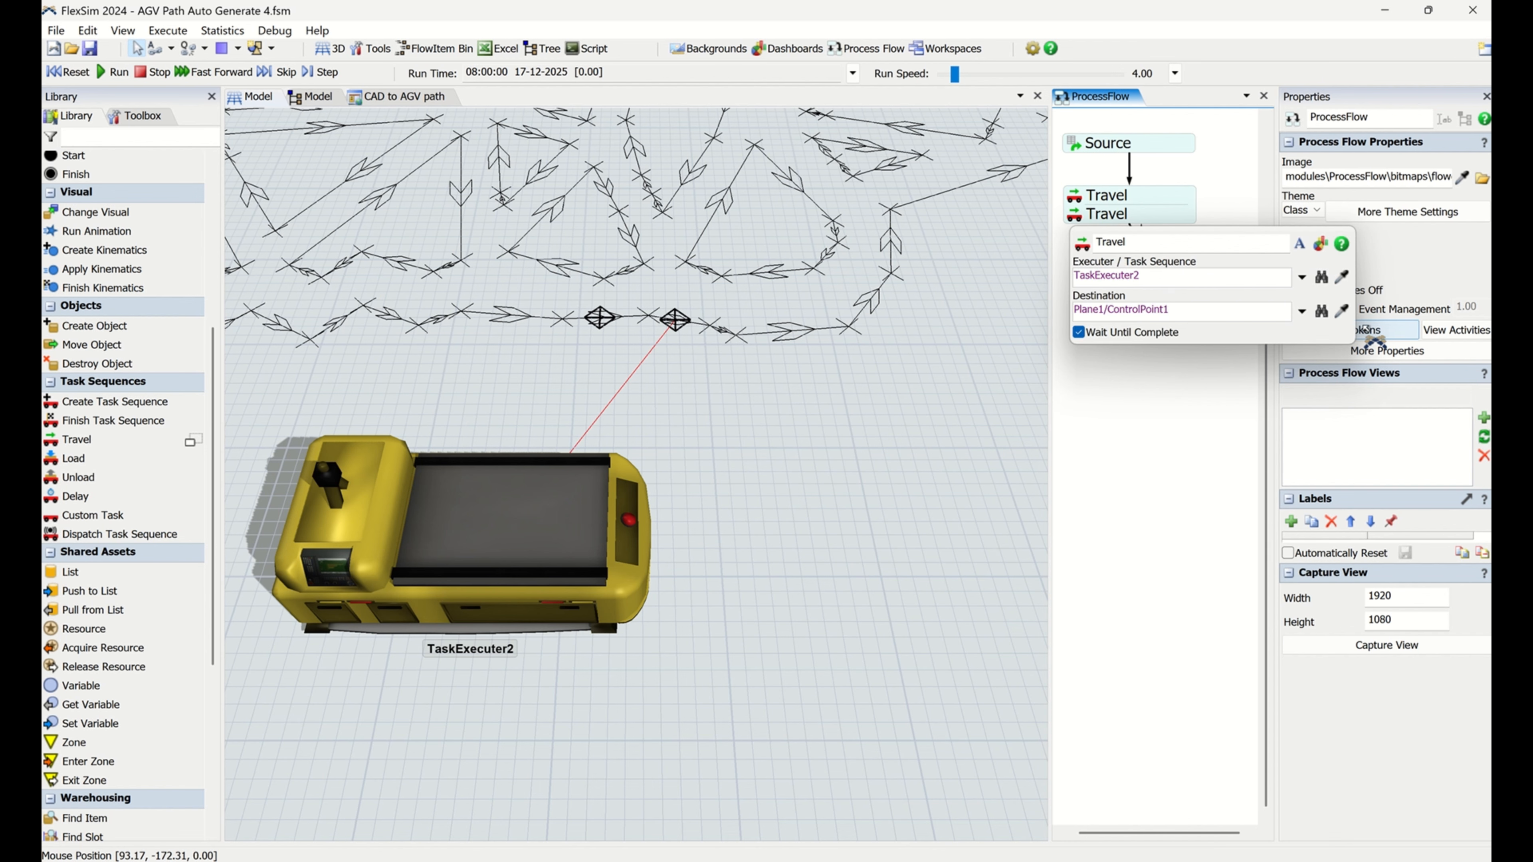
{"action": "left_click", "coordinate": [1340, 310]}
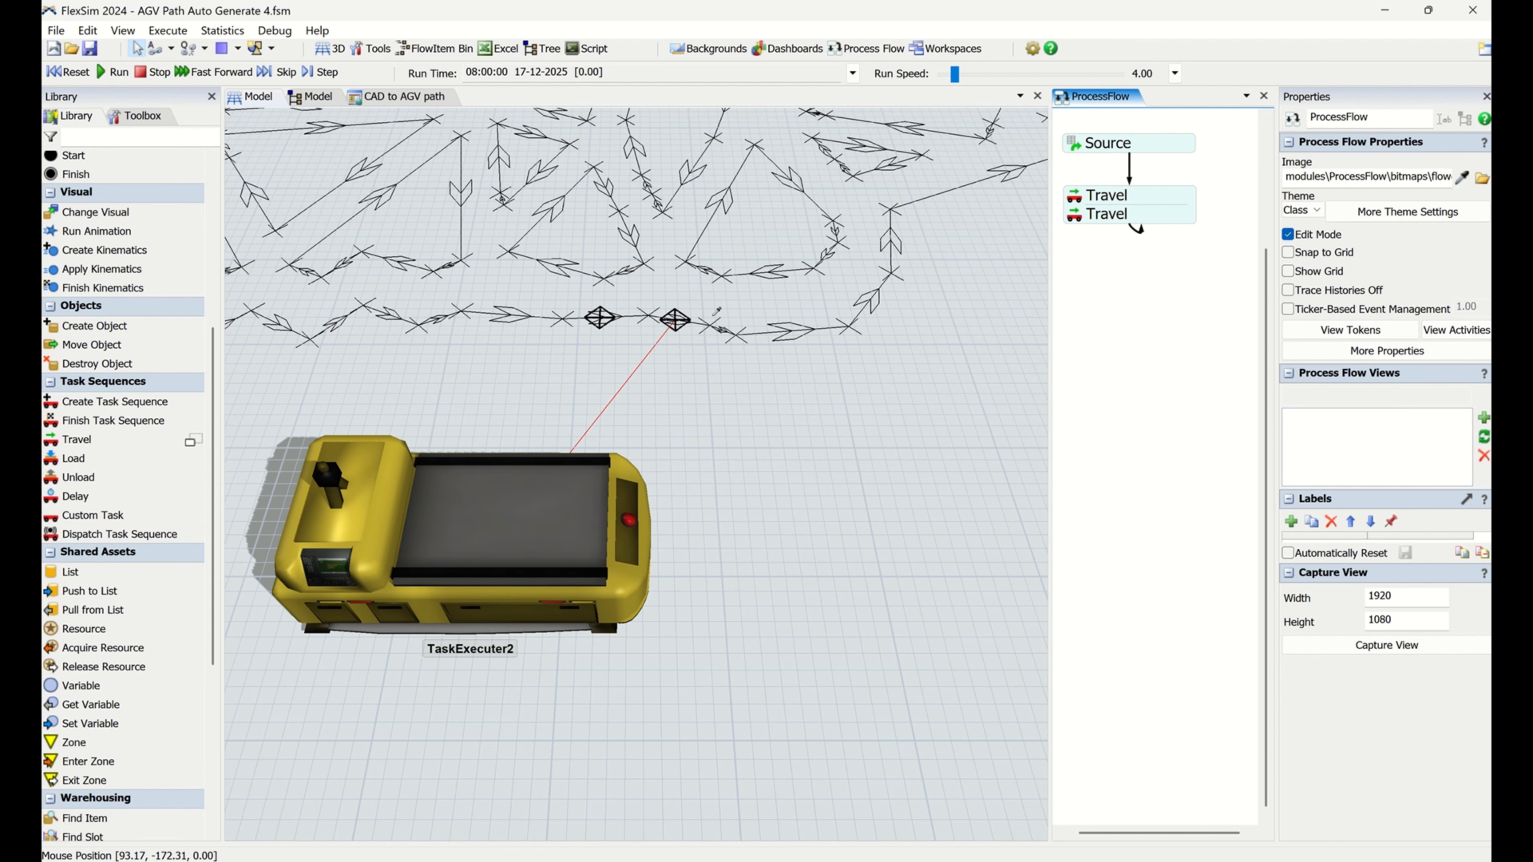
{"action": "left_click", "coordinate": [687, 311]}
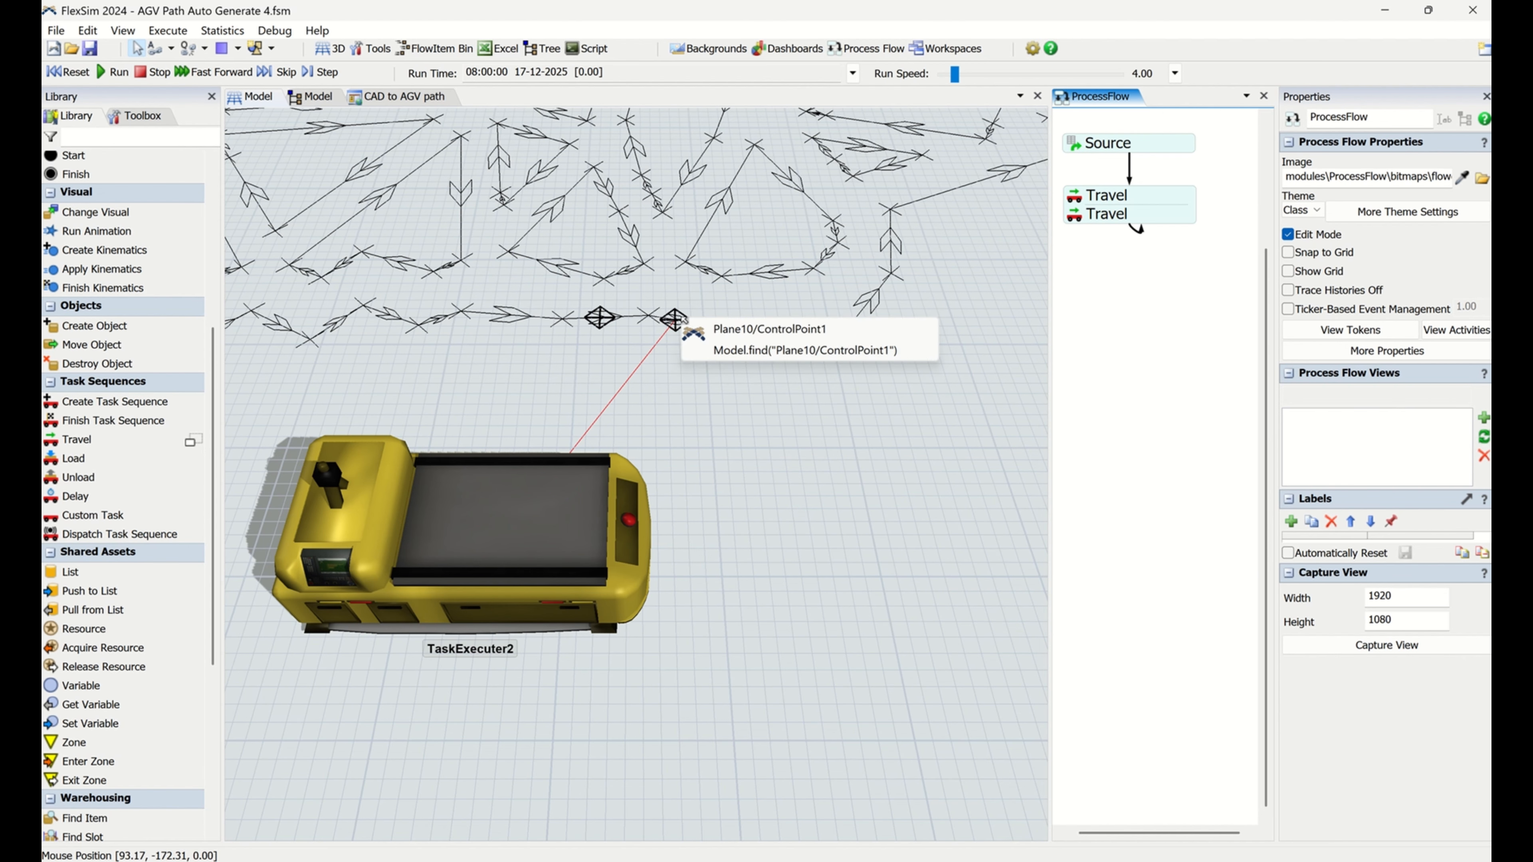
{"action": "left_click", "coordinate": [727, 333]}
{"action": "left_click", "coordinate": [1160, 421]}
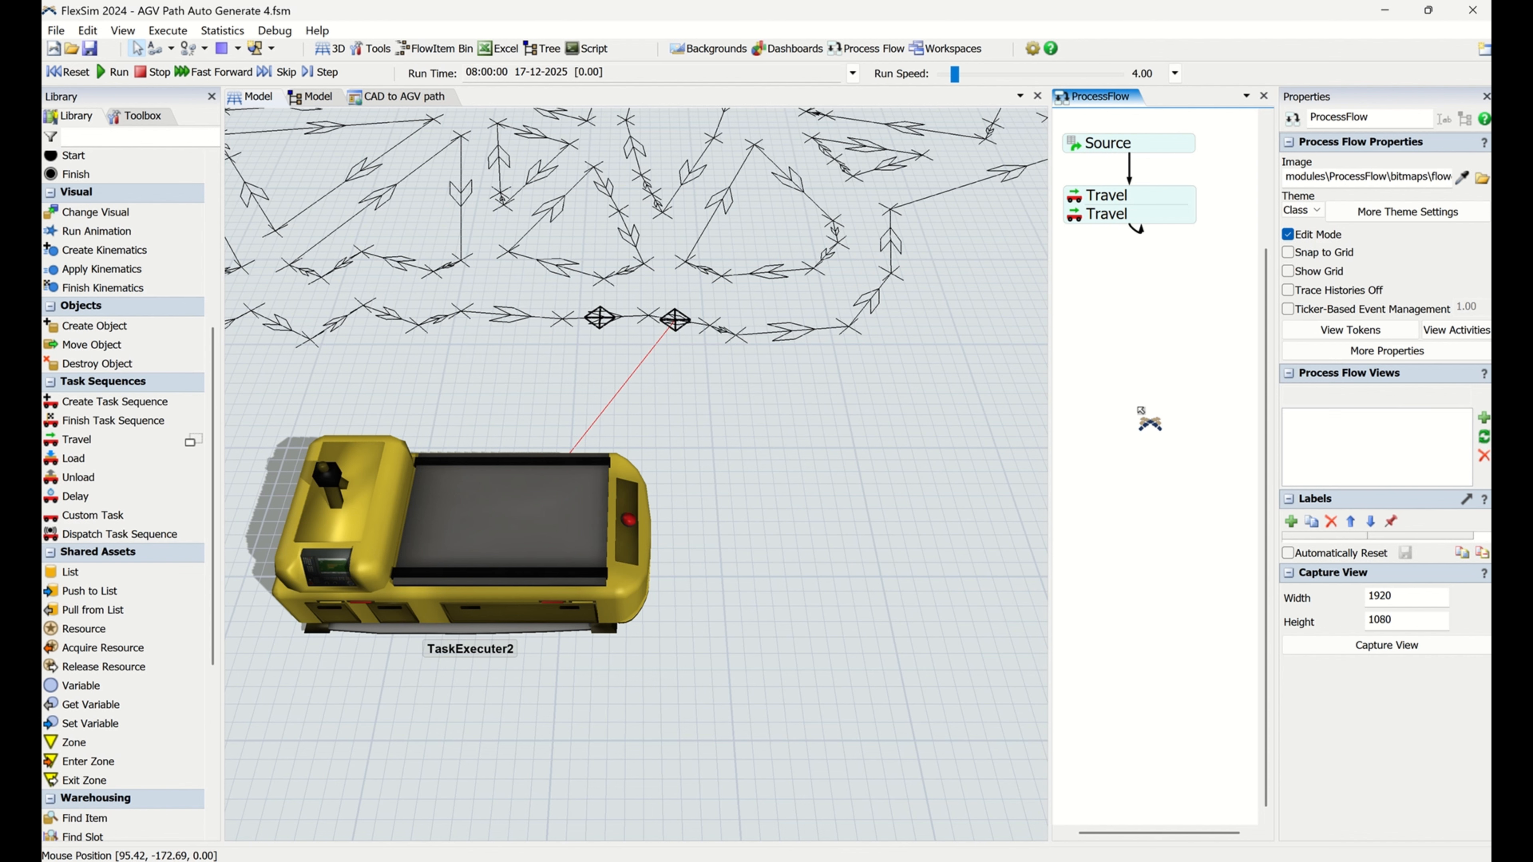
- Delete the connector that loops from the second Travel activity in the process flow
{"action": "left_click", "coordinate": [1133, 228]}
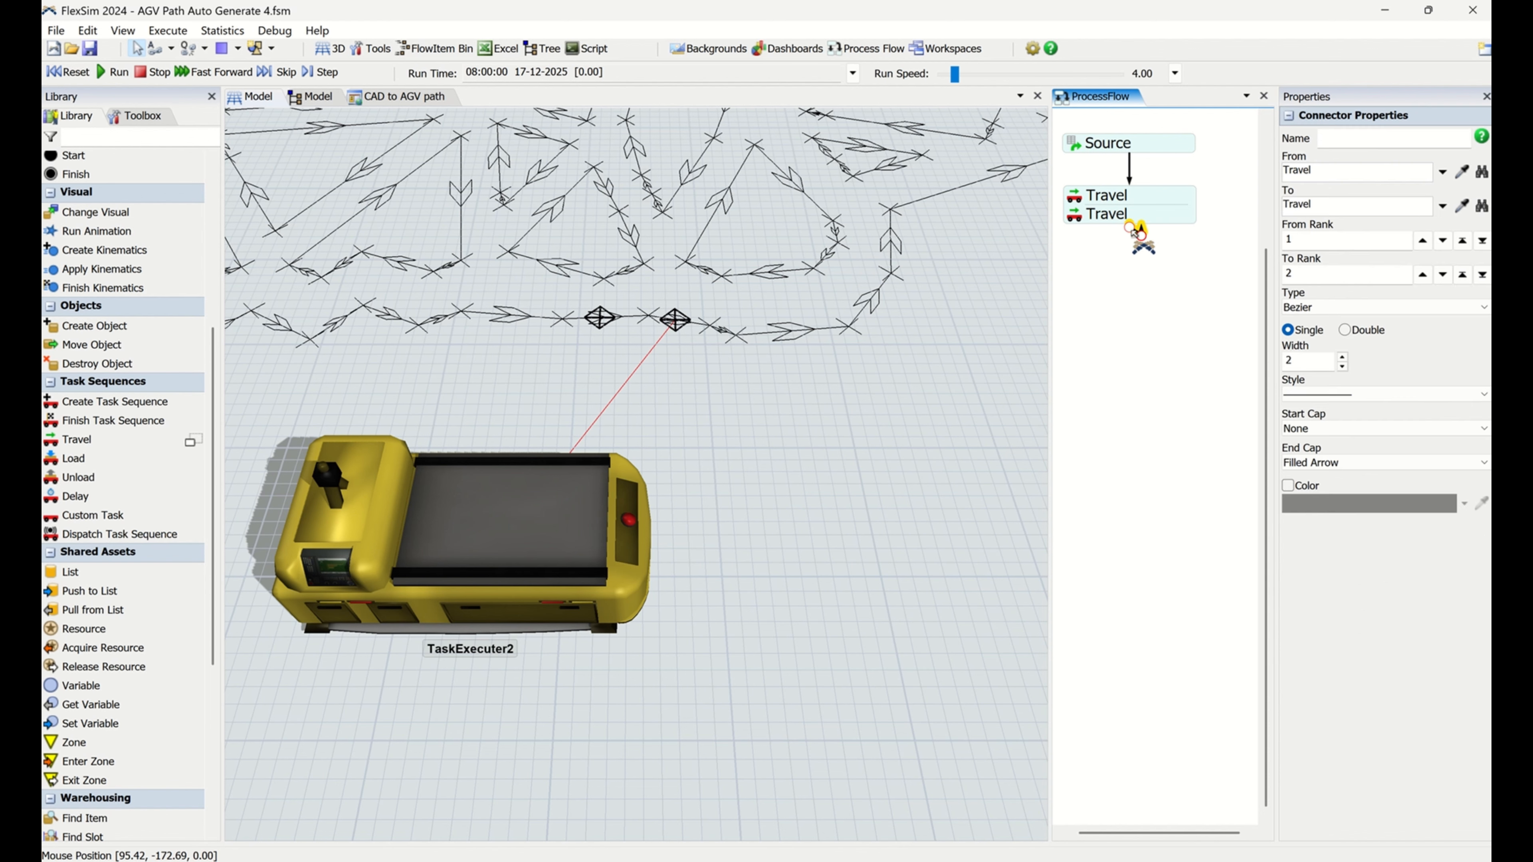
{"action": "left_click", "coordinate": [1134, 246]}
- Reset and run the model, raising the run speed to 271 and lowering it to 72.96, to watch TaskExecuter2 travel around the cat outline
{"action": "scroll", "coordinate": [718, 483], "scroll_direction": "down", "scroll_amount": 10}
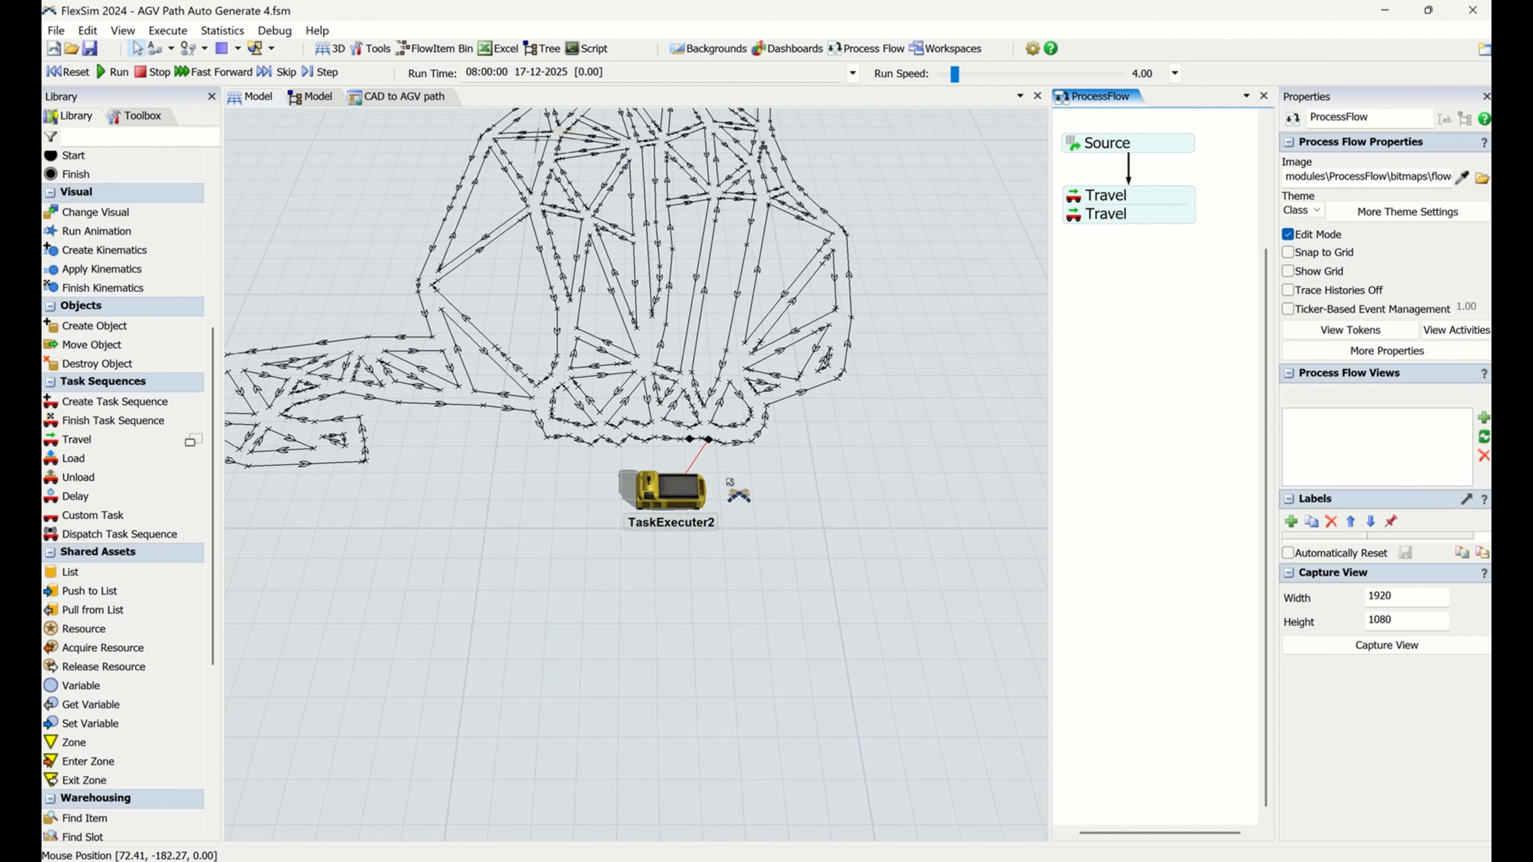
{"action": "left_click", "coordinate": [60, 71]}
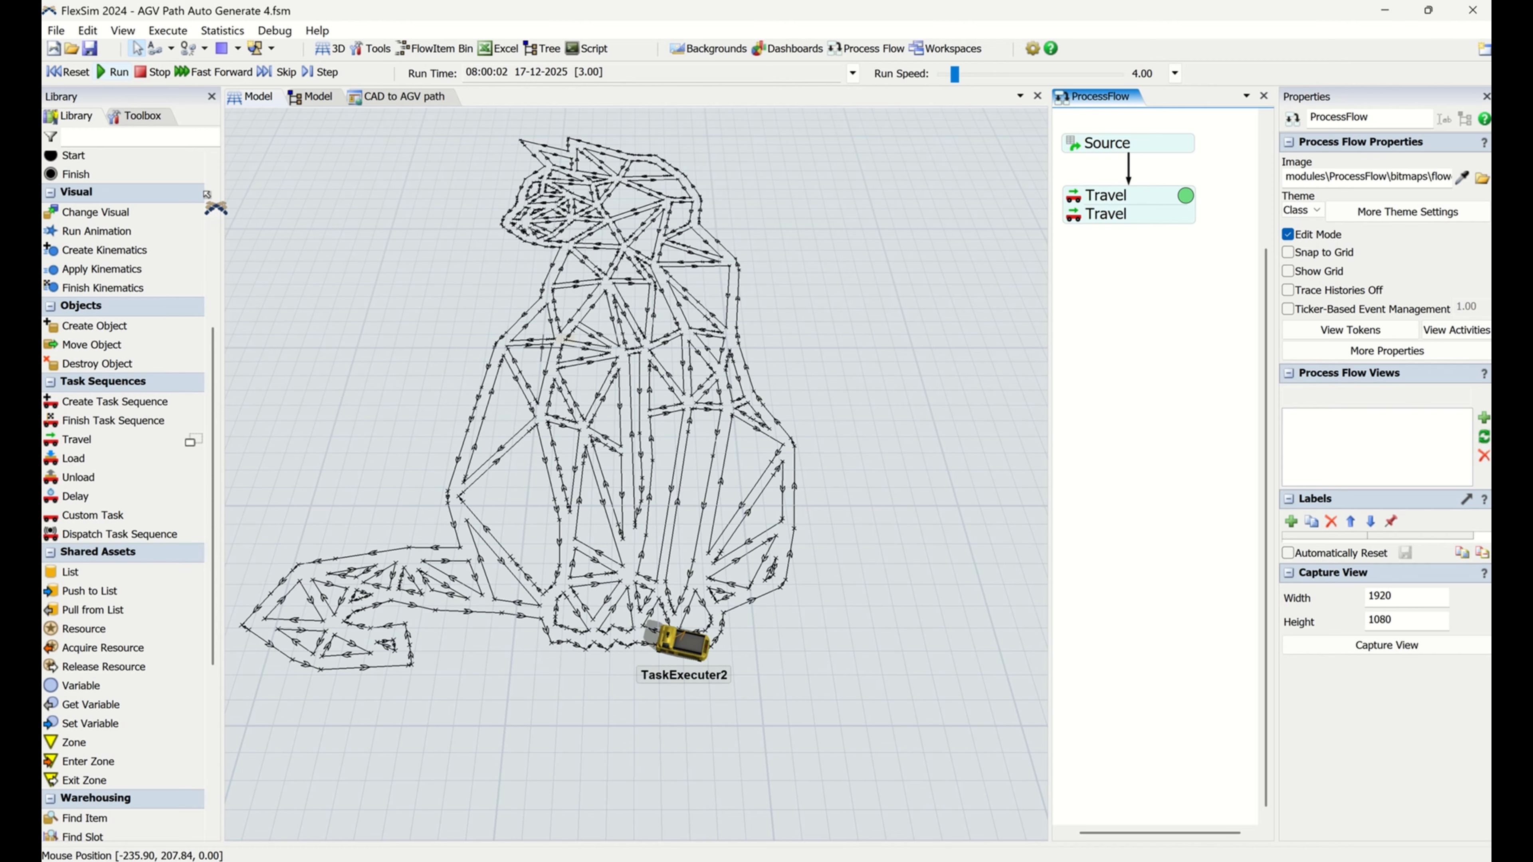
{"action": "left_click", "coordinate": [1000, 79]}
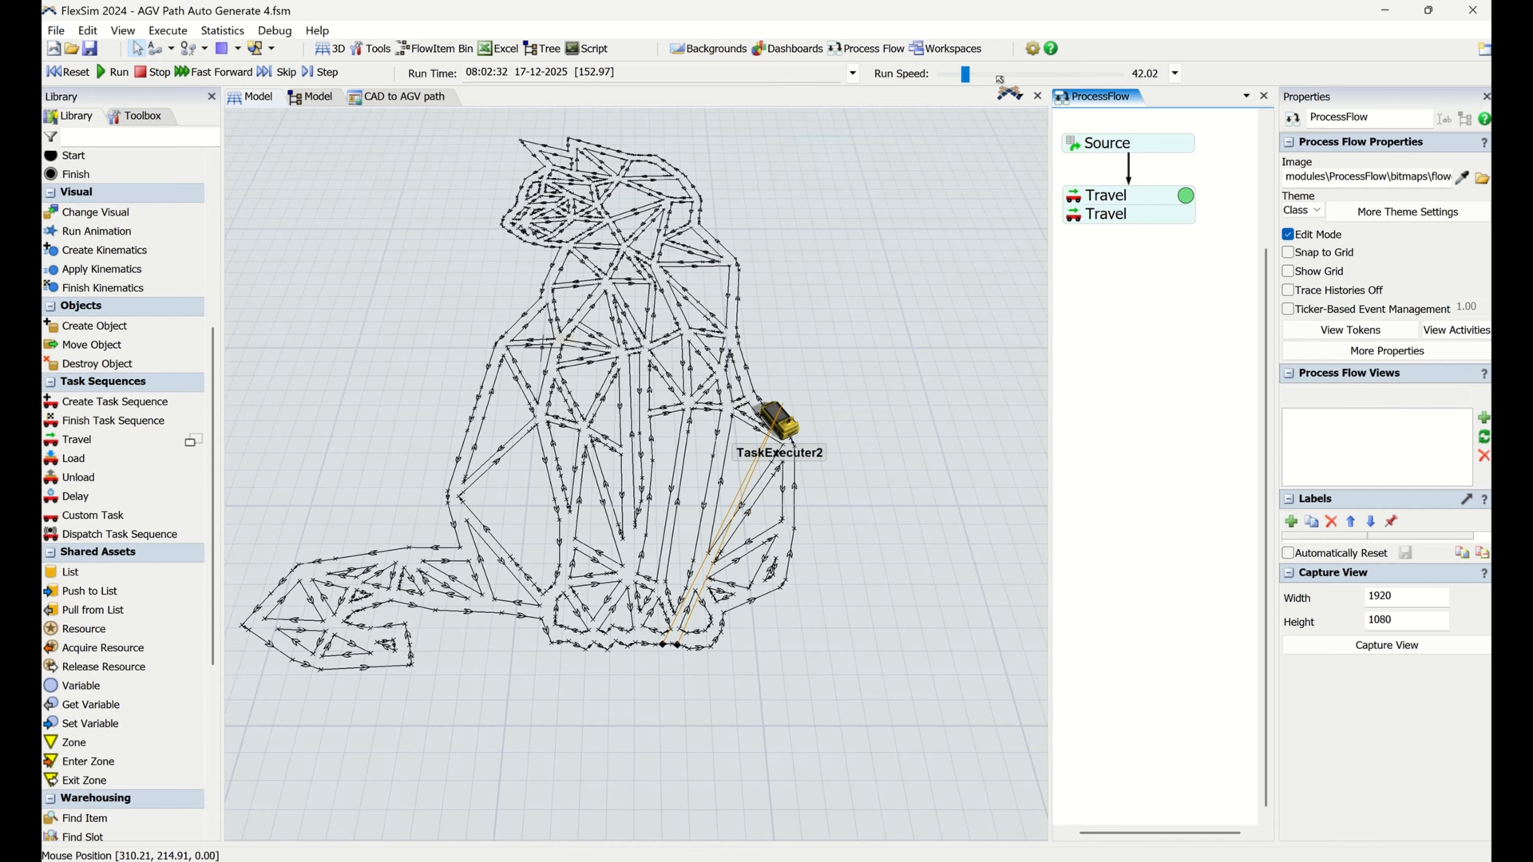
{"action": "left_click", "coordinate": [999, 79]}
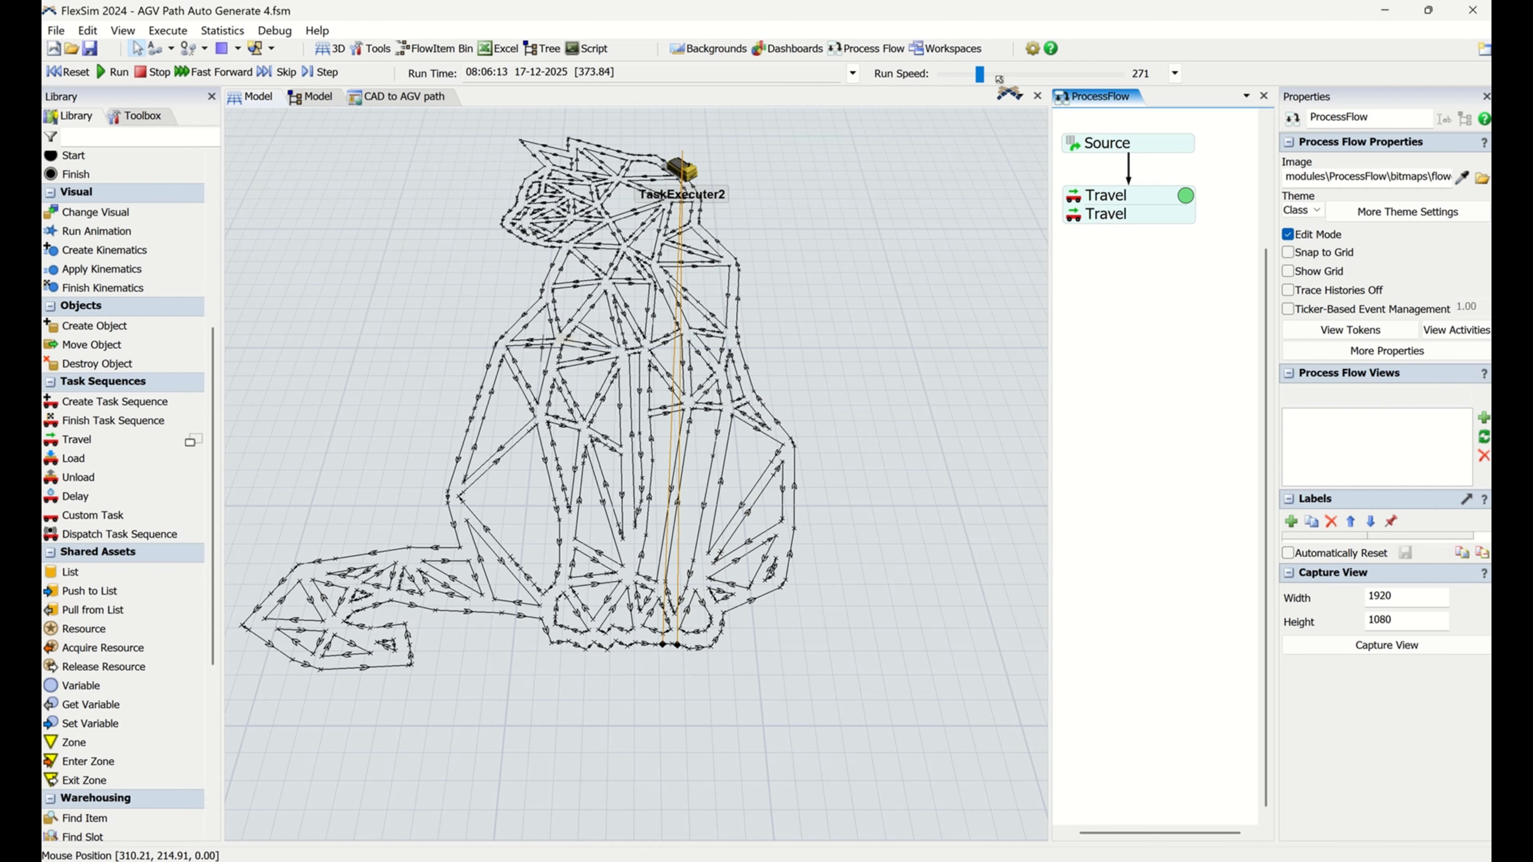
{"action": "scroll", "coordinate": [1000, 79], "scroll_direction": "down", "scroll_amount": 1}
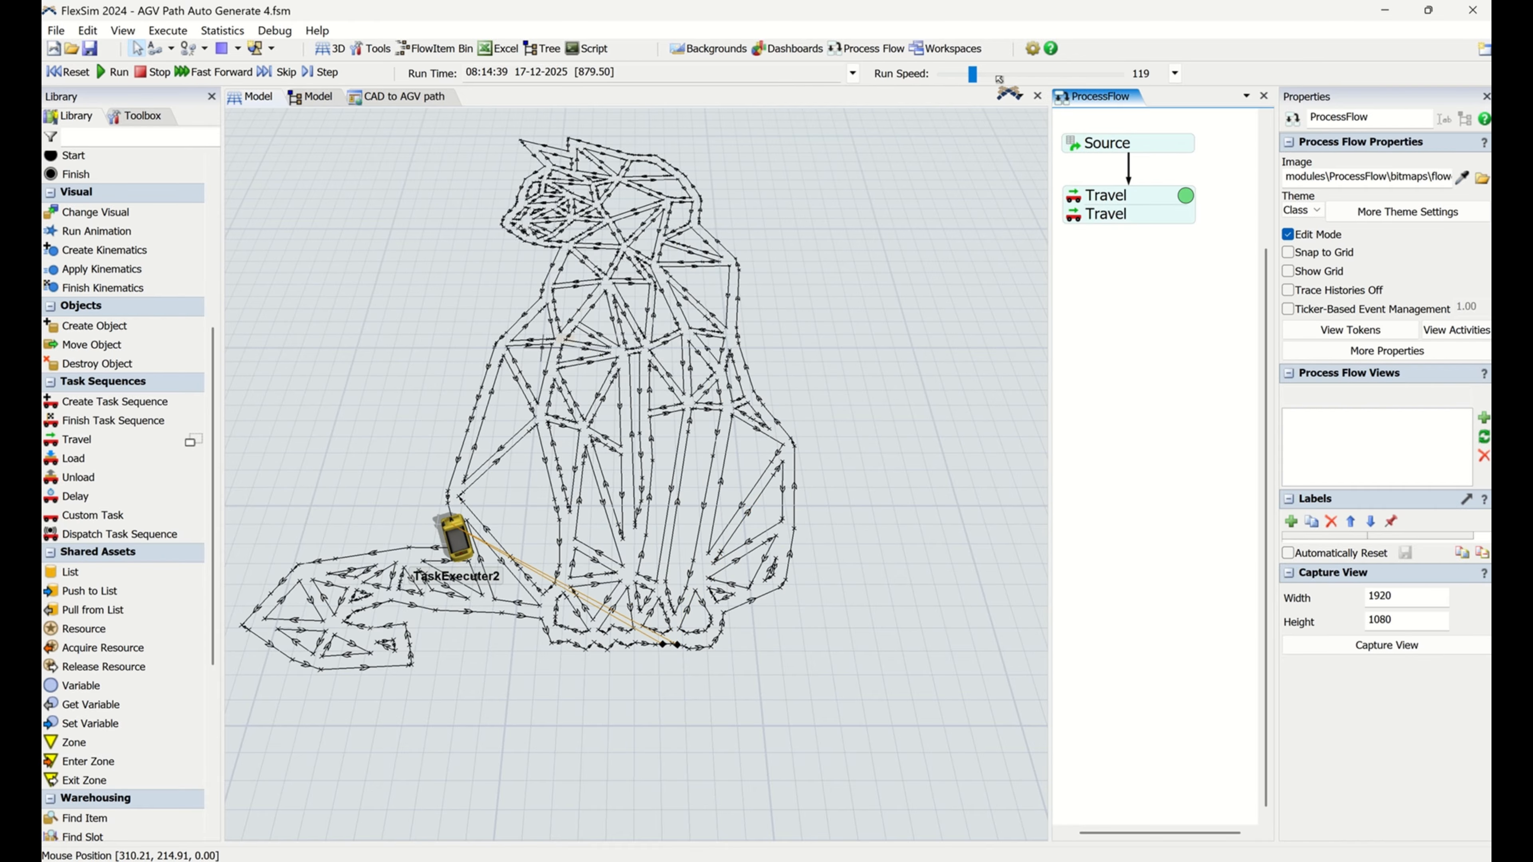
{"action": "scroll", "coordinate": [1000, 78], "scroll_direction": "down", "scroll_amount": 1}
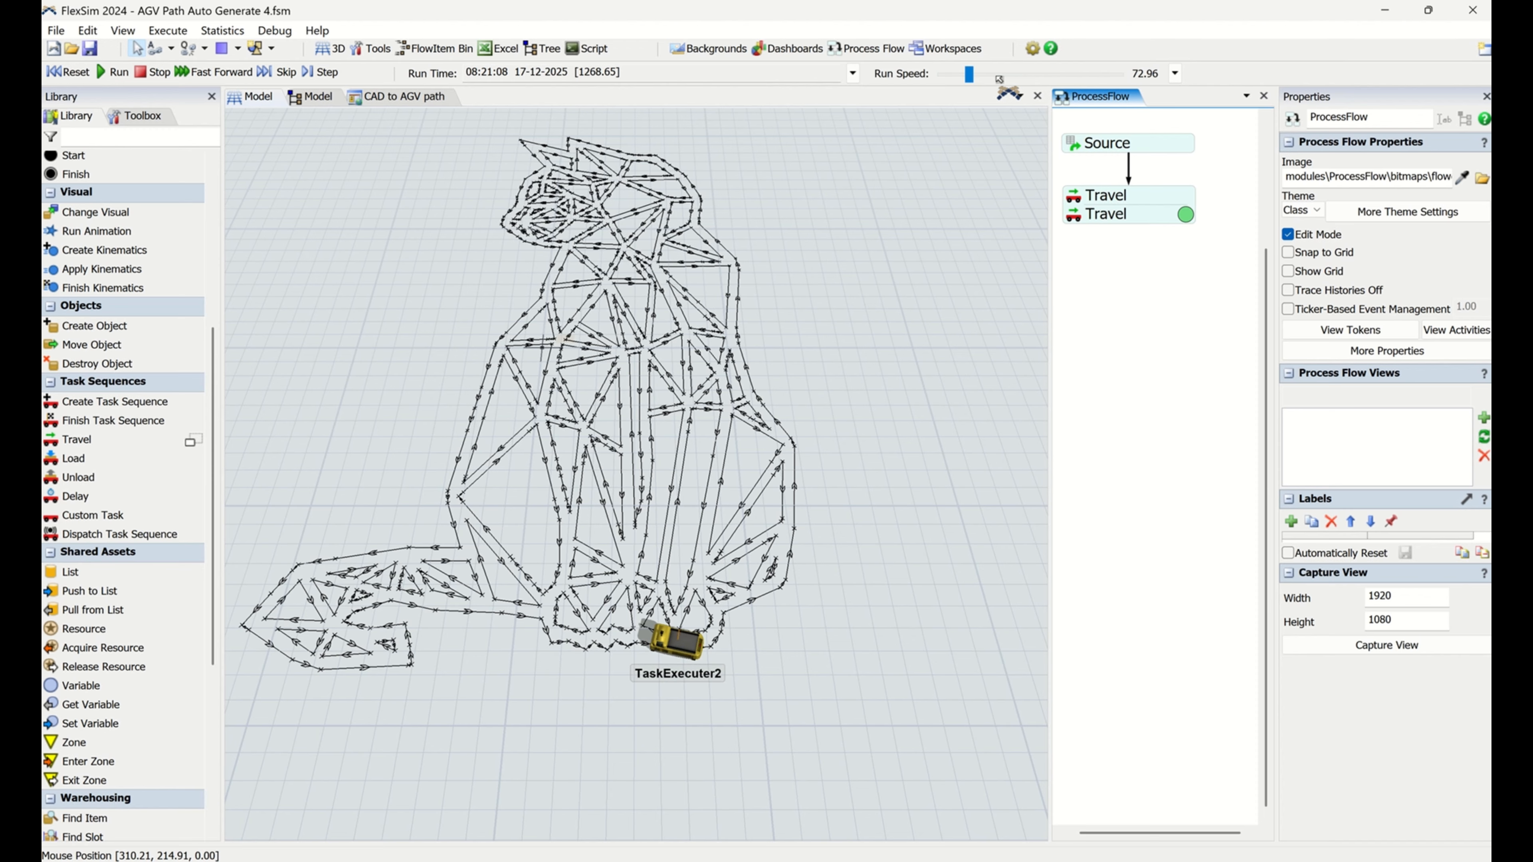
- Reset the model and connect the second Travel activity back to the Travel block so the token loops
{"action": "left_click", "coordinate": [73, 73]}
{"action": "left_click", "coordinate": [1141, 227]}
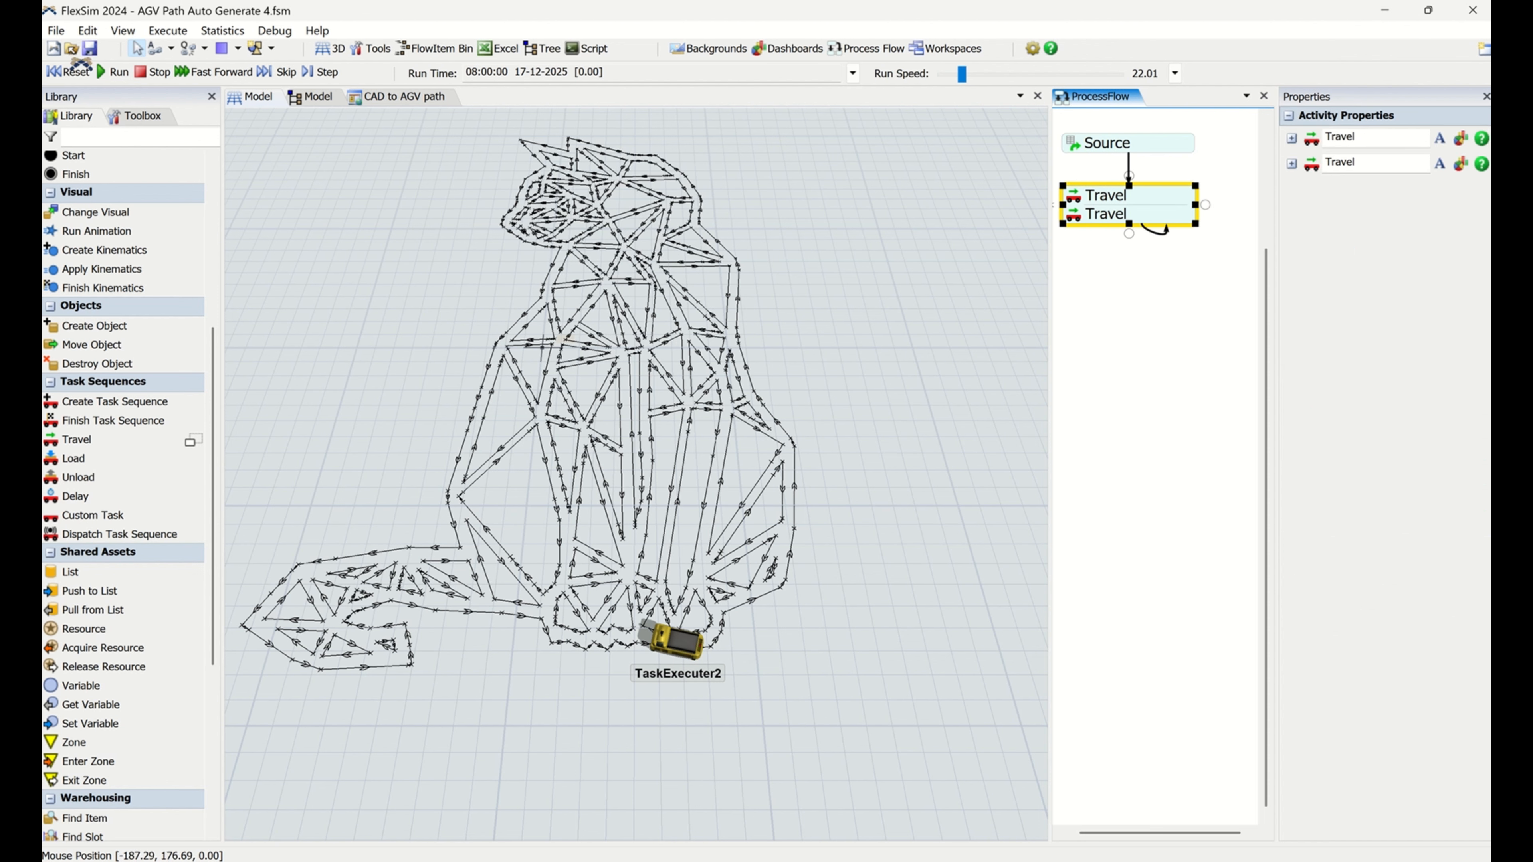
- Run the looped model from reset, adjusting the run speed to 270 and down to 72.73, examine TaskExecuter2's repeated travel, and reset the model
{"action": "left_click", "coordinate": [68, 72]}
{"action": "left_click", "coordinate": [110, 74]}
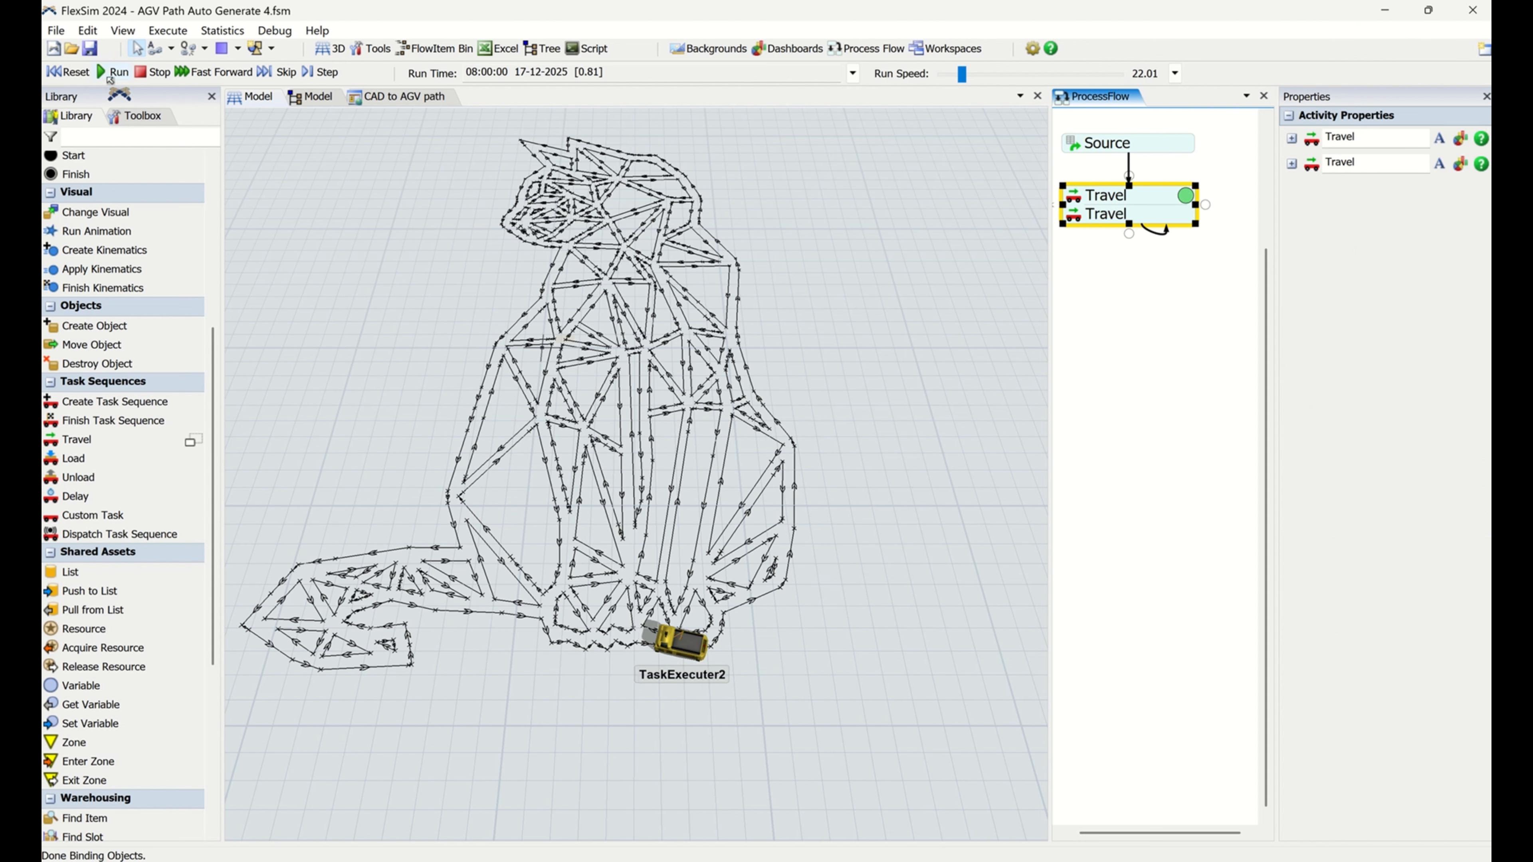
{"action": "left_click", "coordinate": [996, 75]}
{"action": "left_click", "coordinate": [996, 75]}
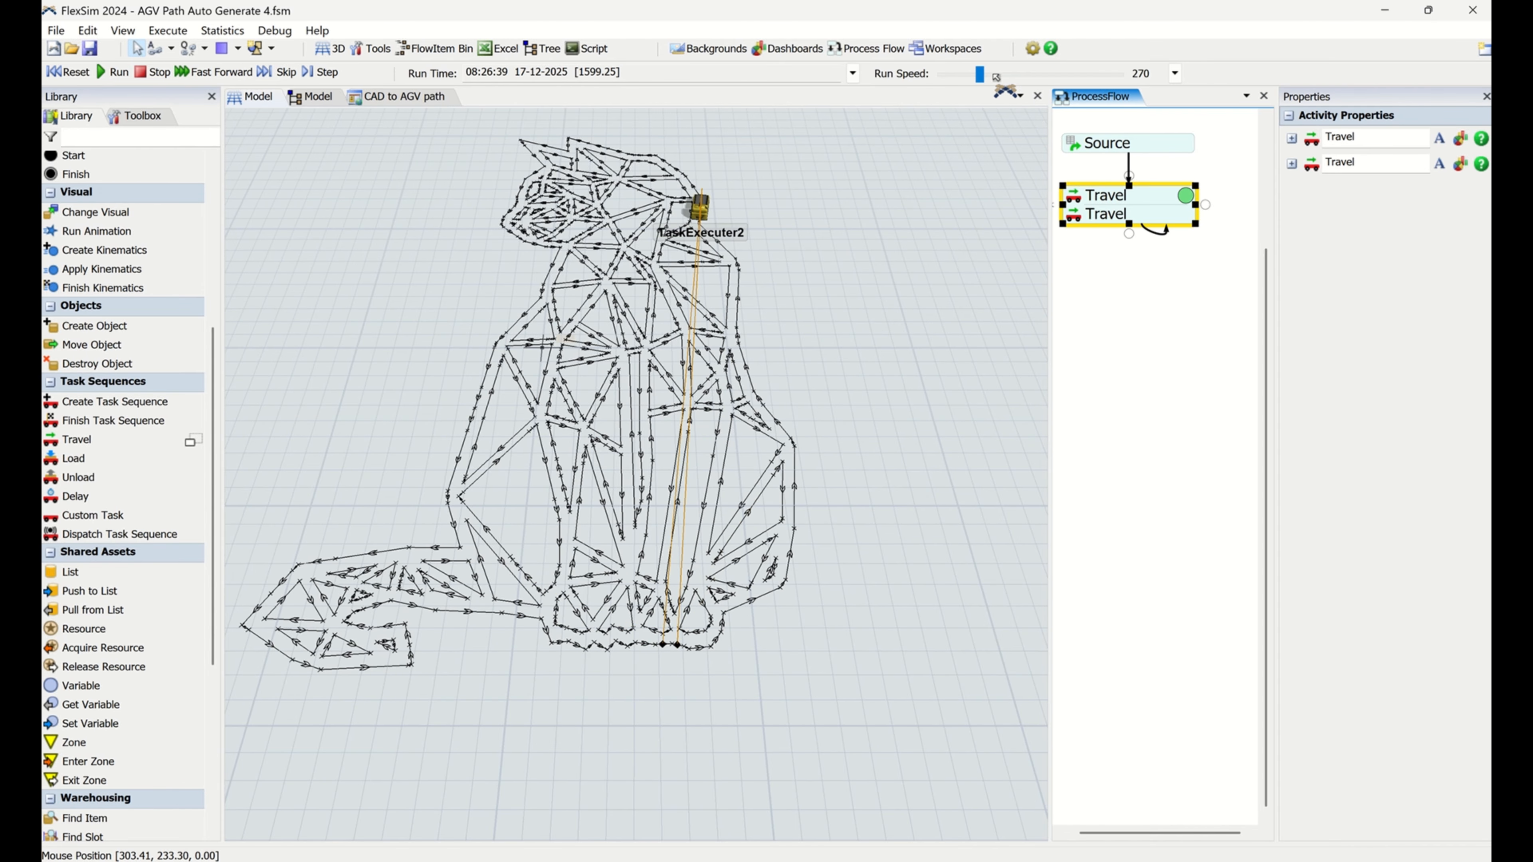
{"action": "scroll", "coordinate": [996, 77], "scroll_direction": "down", "scroll_amount": 1}
{"action": "scroll", "coordinate": [996, 77], "scroll_direction": "down", "scroll_amount": 1}
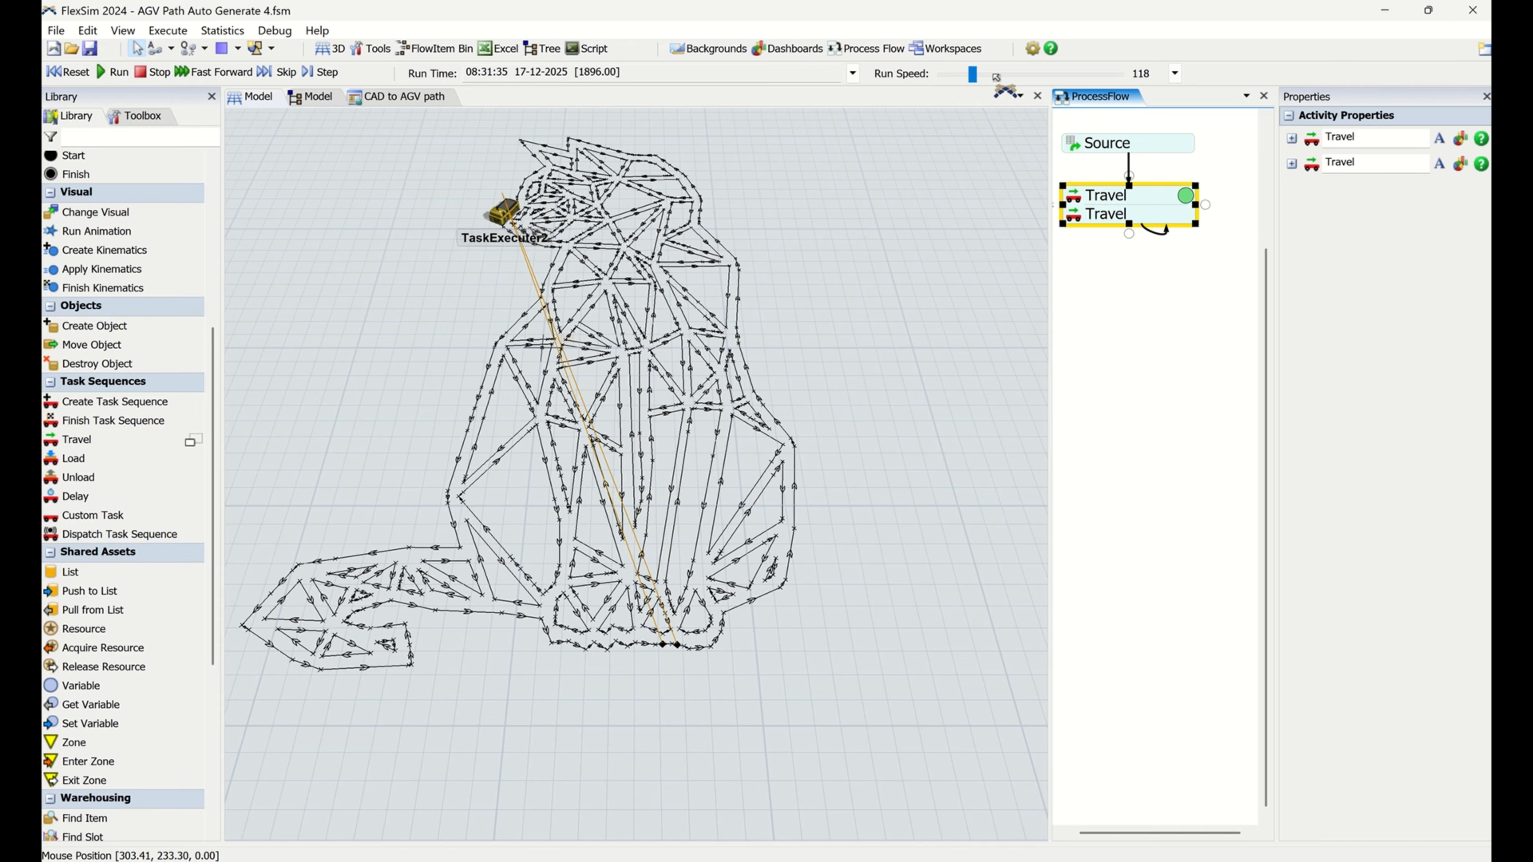
{"action": "right_click_drag", "start_coordinate": [904, 462], "coordinate": [902, 466]}
{"action": "scroll", "coordinate": [902, 466], "scroll_direction": "down", "scroll_amount": 3}
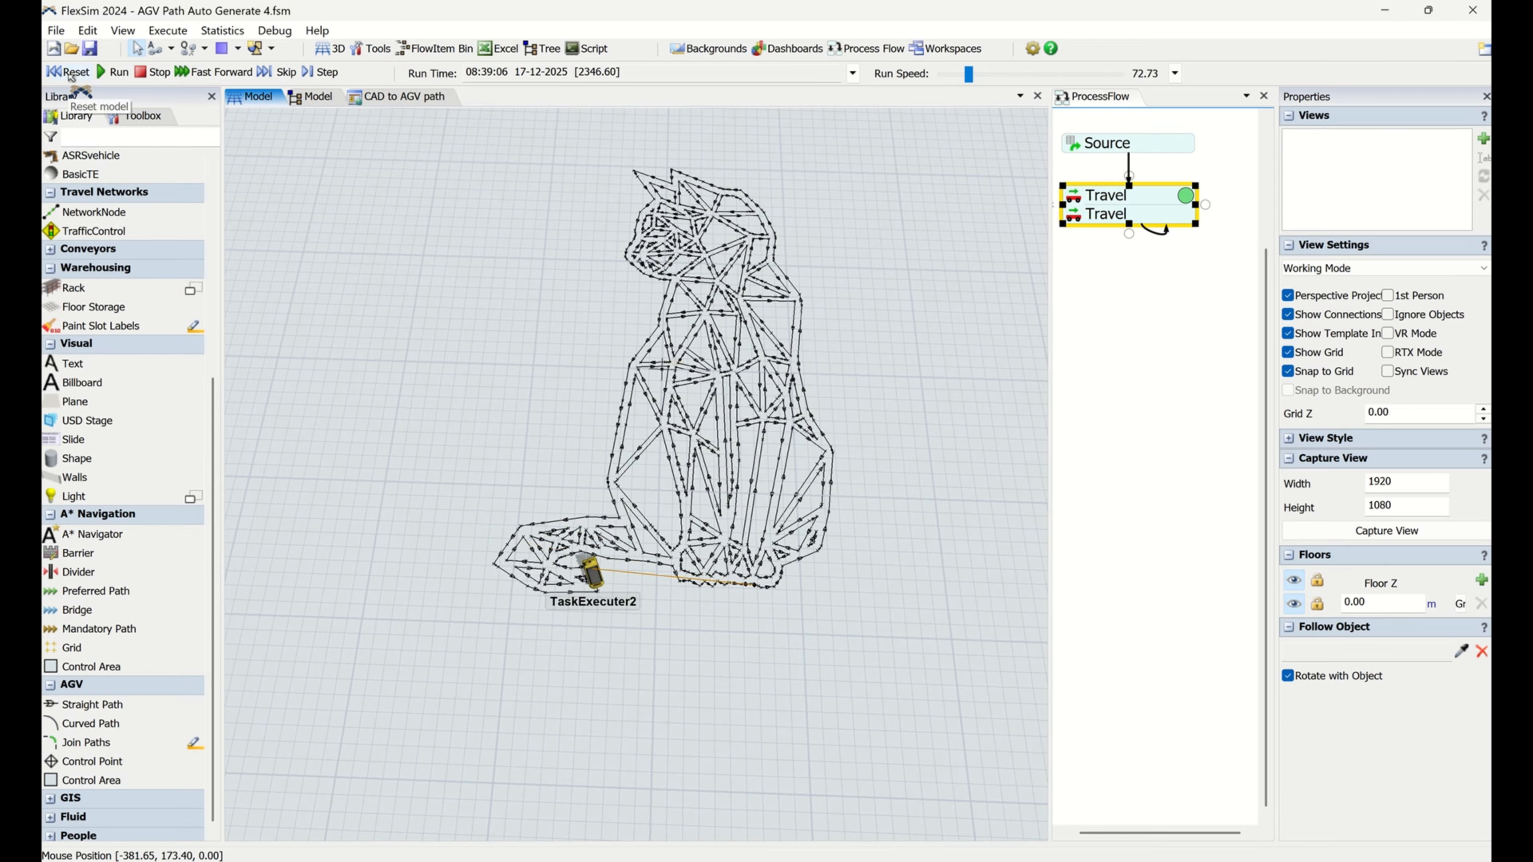
{"action": "left_click", "coordinate": [69, 72]}
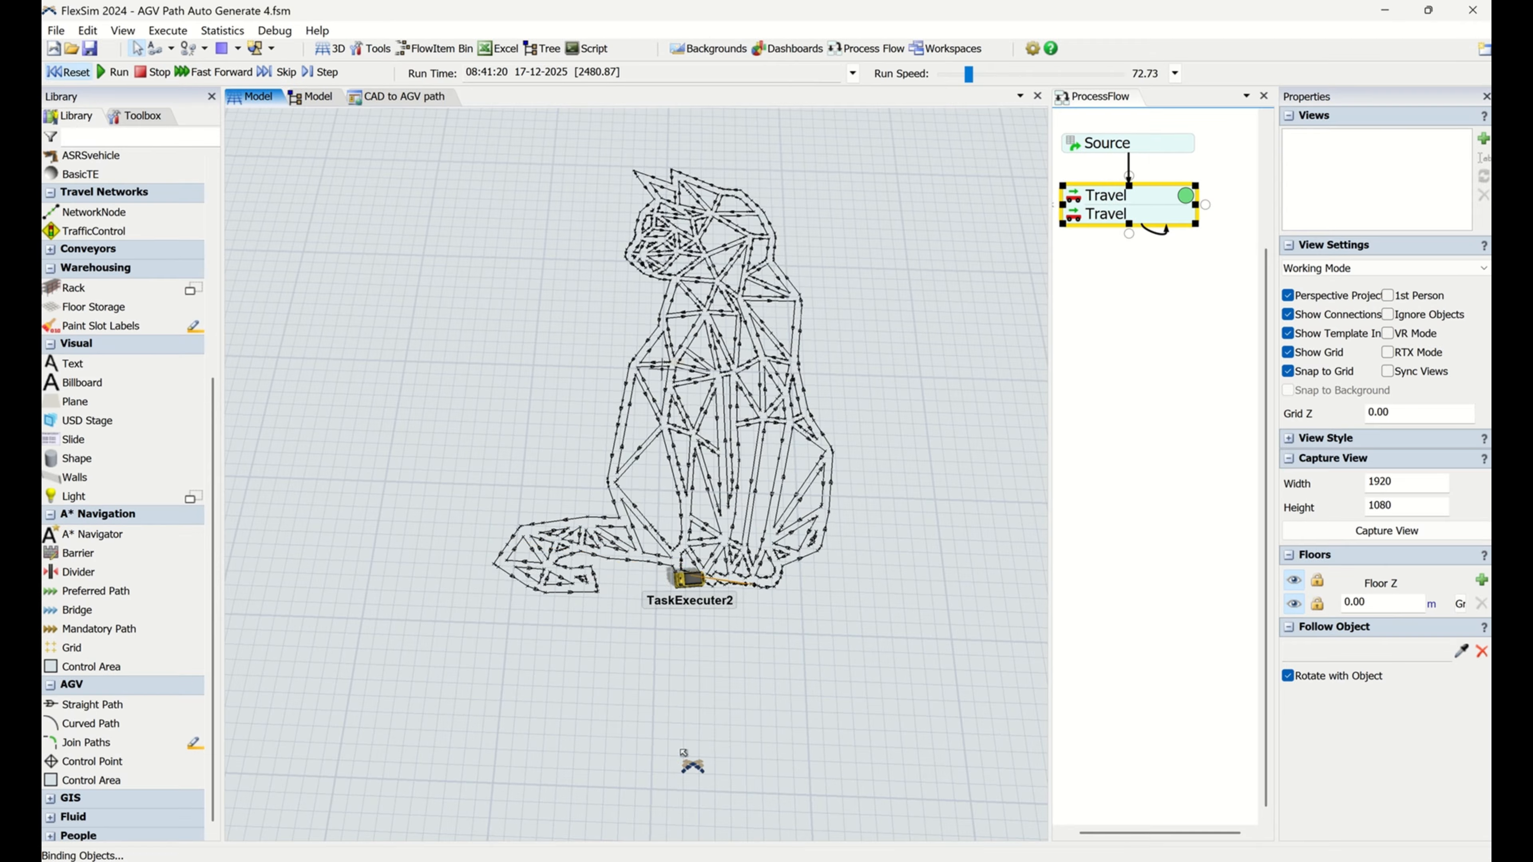